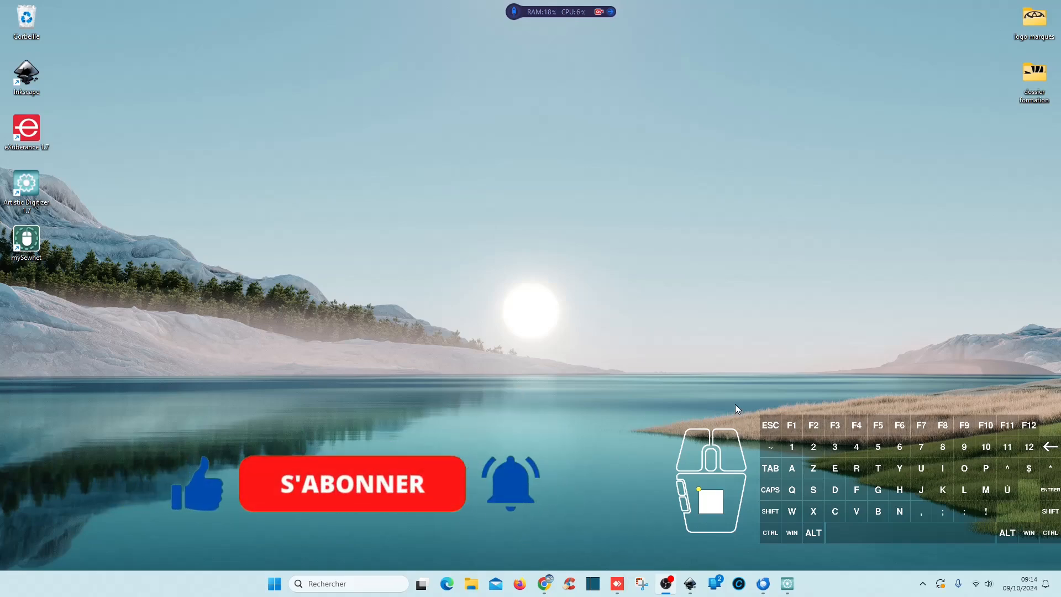
Switch to Inkscape and add the text "PAPA" near the middle of the page
{"action": "left_click", "coordinate": [692, 587]}
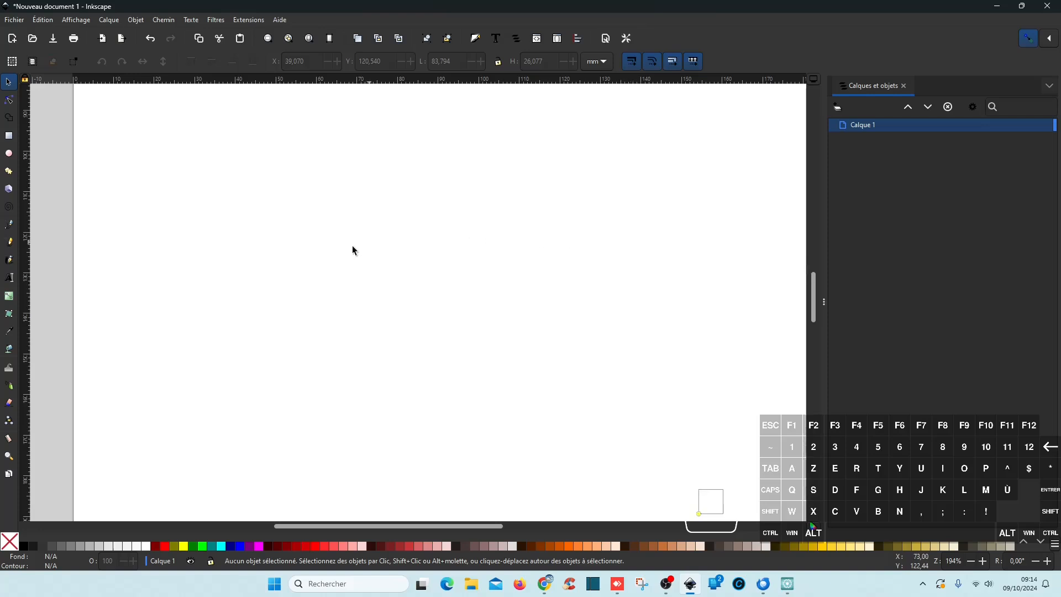
{"action": "left_click", "coordinate": [9, 277]}
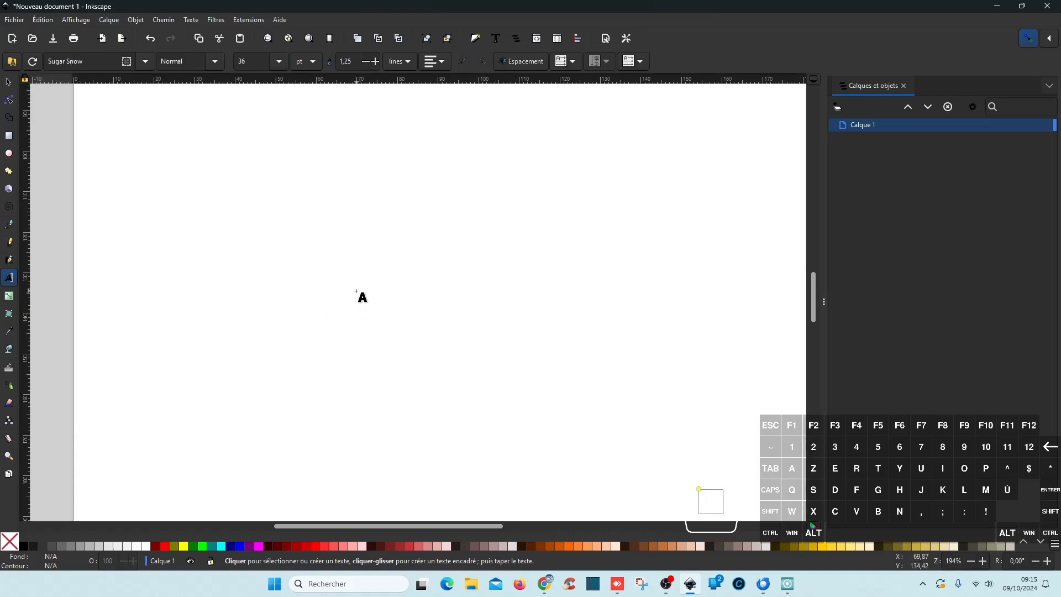
{"action": "left_click_drag", "start_coordinate": [360, 296], "coordinate": [365, 302]}
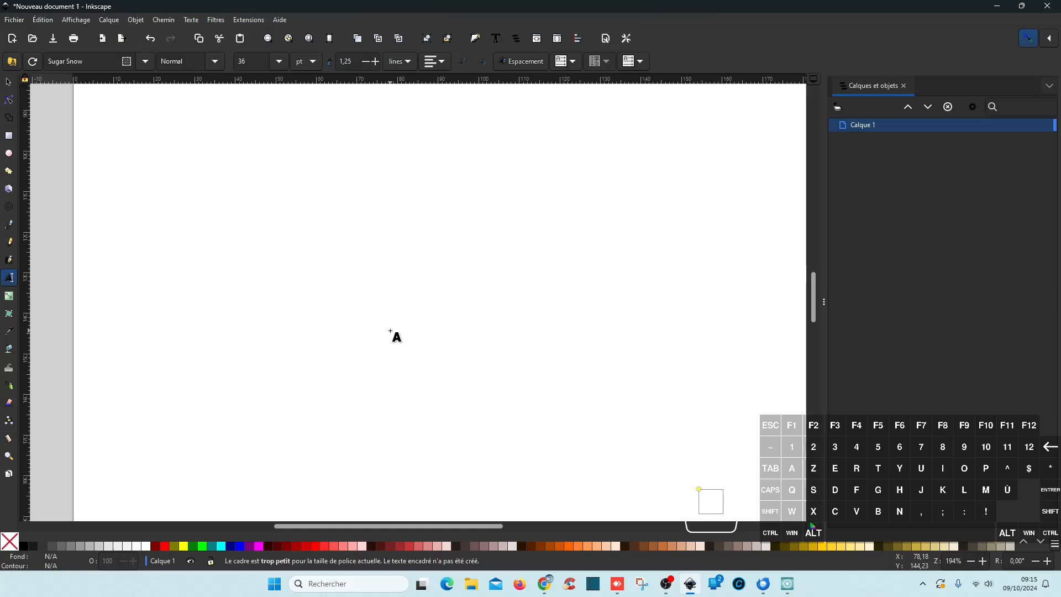
{"action": "key", "text": "shift"}
{"action": "key", "text": "shift+q"}
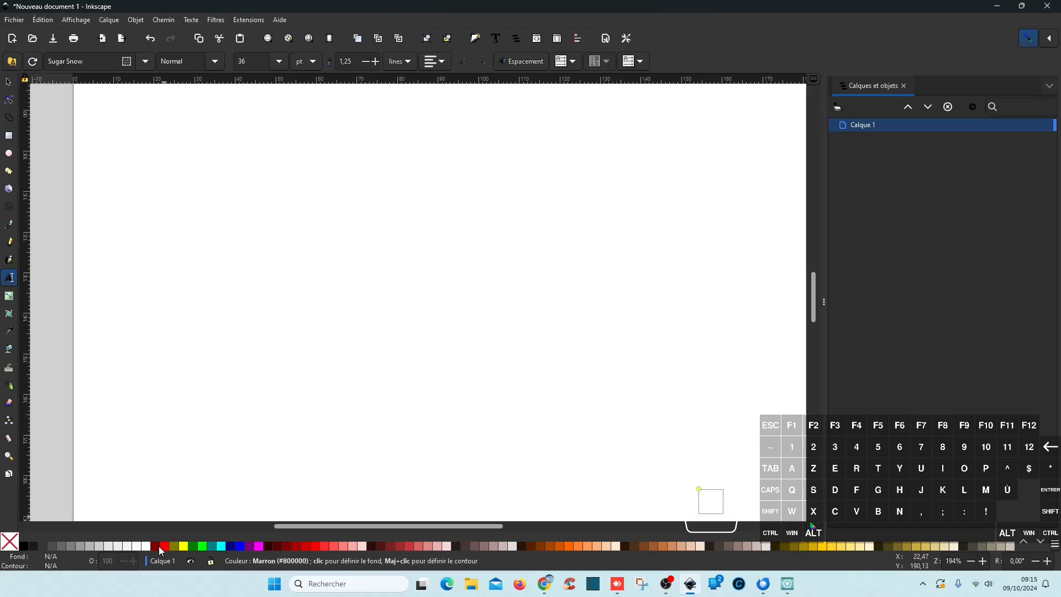
{"action": "left_click", "coordinate": [416, 280]}
{"action": "type", "text": "PAPA"}
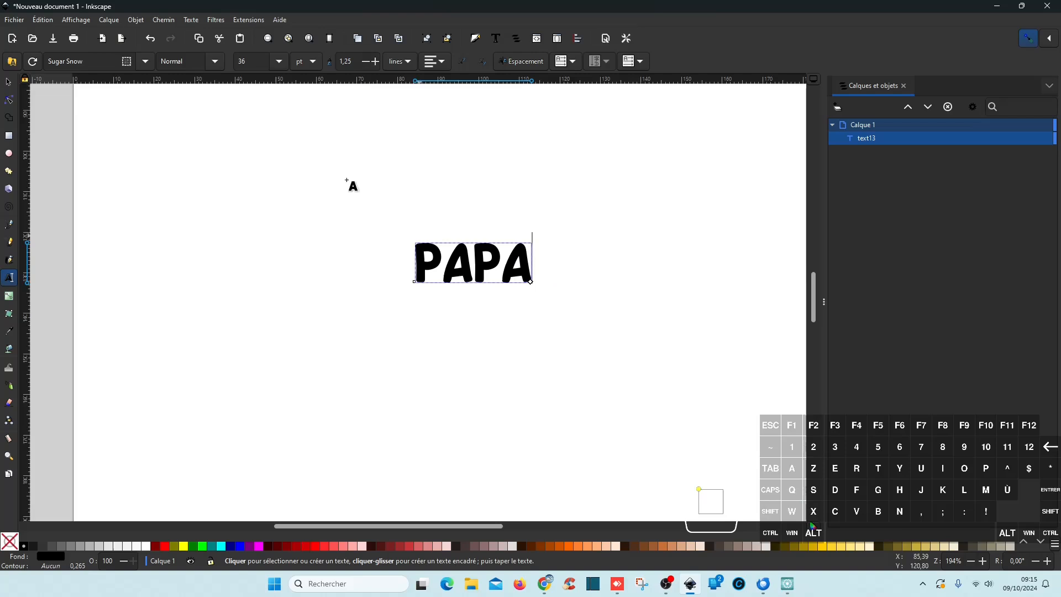
Enlarge the PAPA text to about 120 mm wide by 41 mm high and shift it slightly down and left
{"action": "left_click", "coordinate": [8, 82]}
{"action": "left_click_drag", "start_coordinate": [535, 244], "coordinate": [716, 147]}
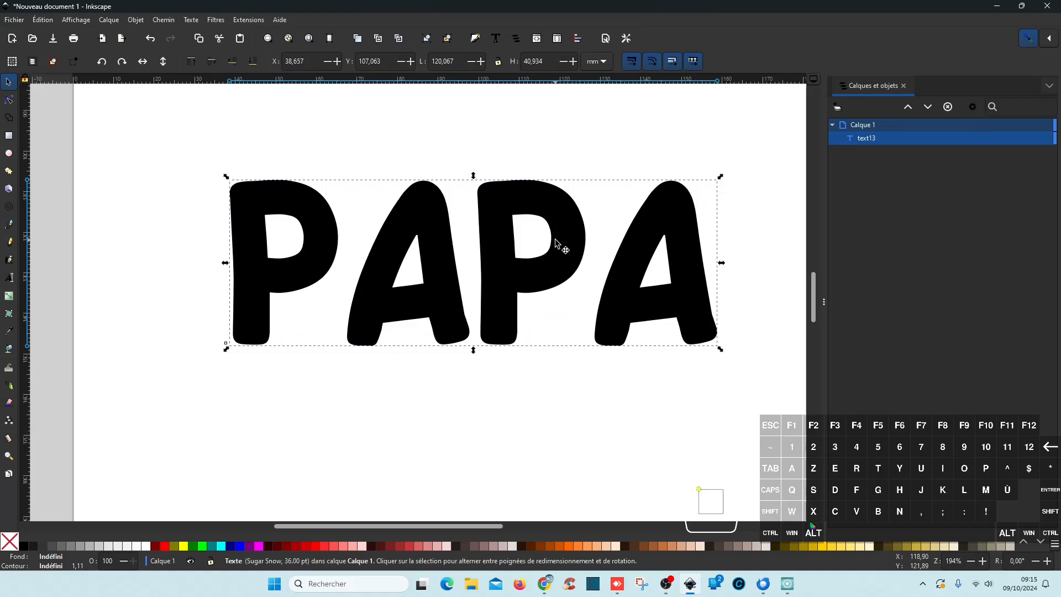
{"action": "left_click_drag", "start_coordinate": [552, 274], "coordinate": [546, 281]}
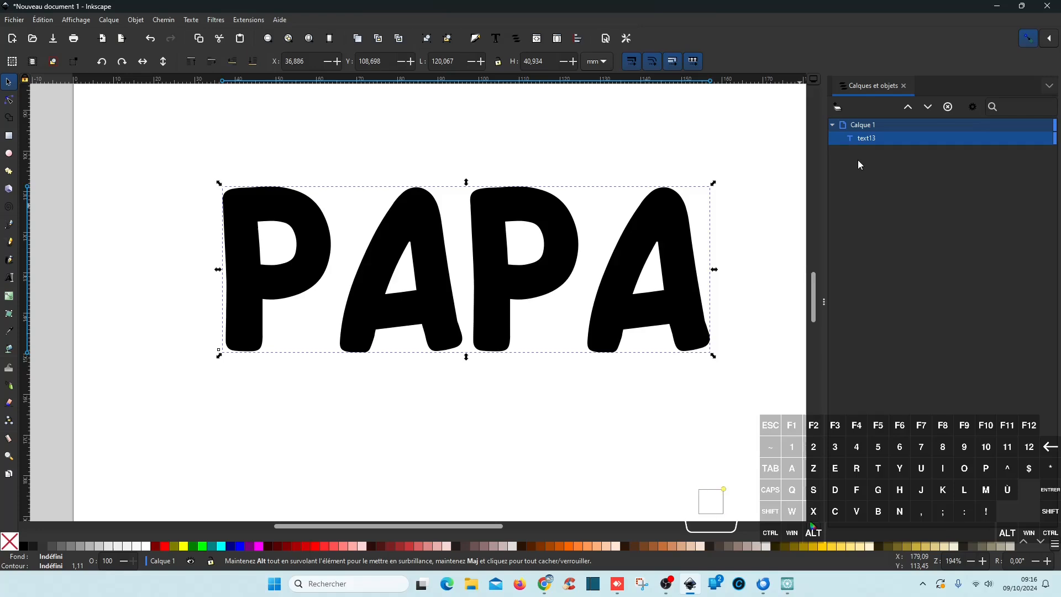
Check the installed Inkscape version in the program information, and close that window
{"action": "left_click", "coordinate": [281, 20]}
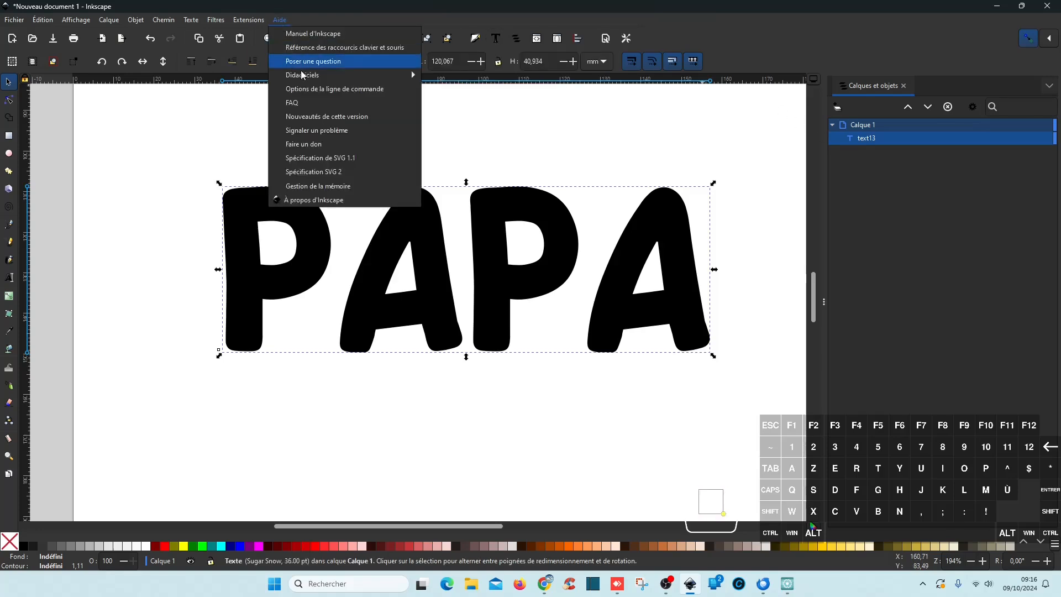
{"action": "left_click", "coordinate": [324, 208]}
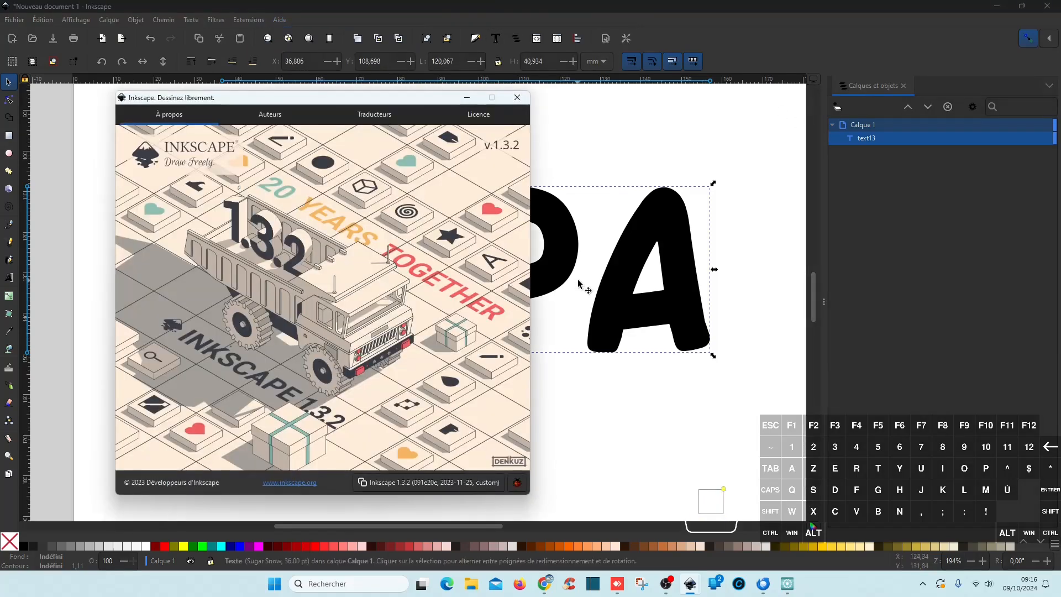
{"action": "left_click", "coordinate": [518, 97]}
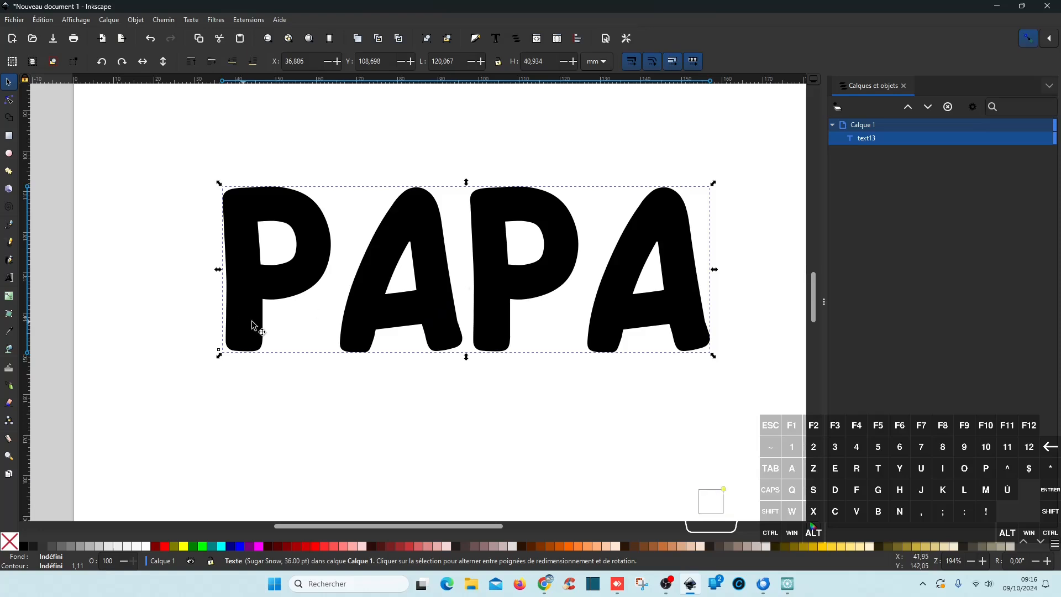
Convert the PAPA text to a path and break it apart into separate letter pieces
{"action": "left_click", "coordinate": [163, 21]}
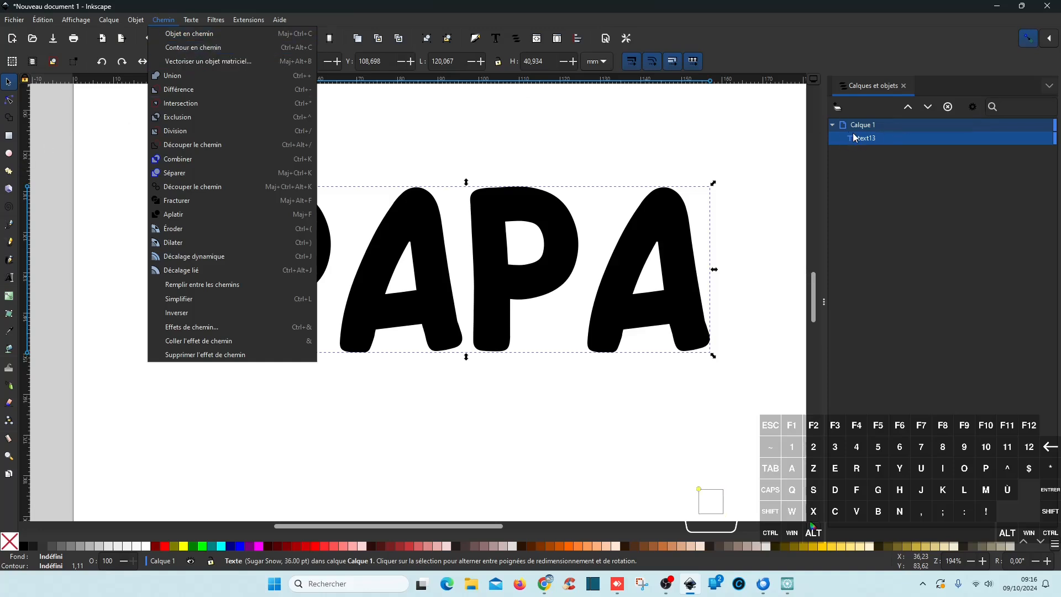
{"action": "left_click", "coordinate": [222, 37]}
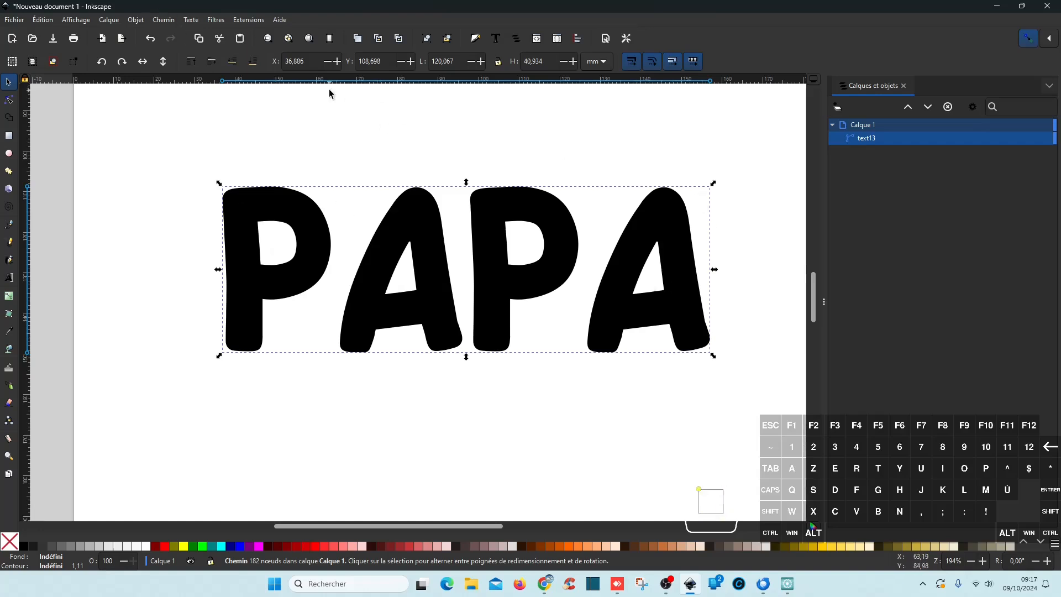
{"action": "left_click", "coordinate": [161, 20]}
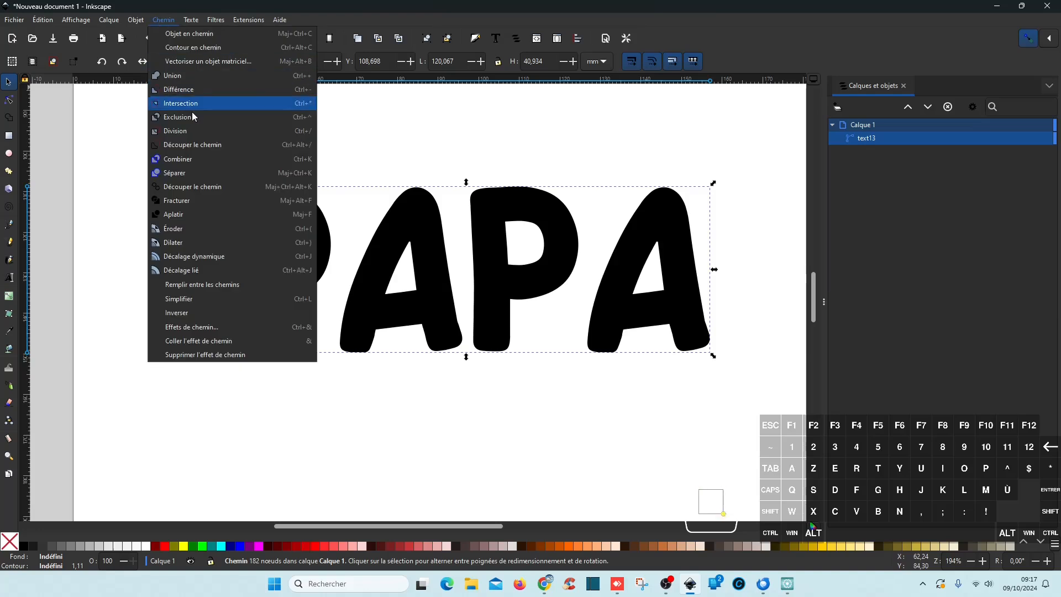
{"action": "left_click", "coordinate": [190, 173]}
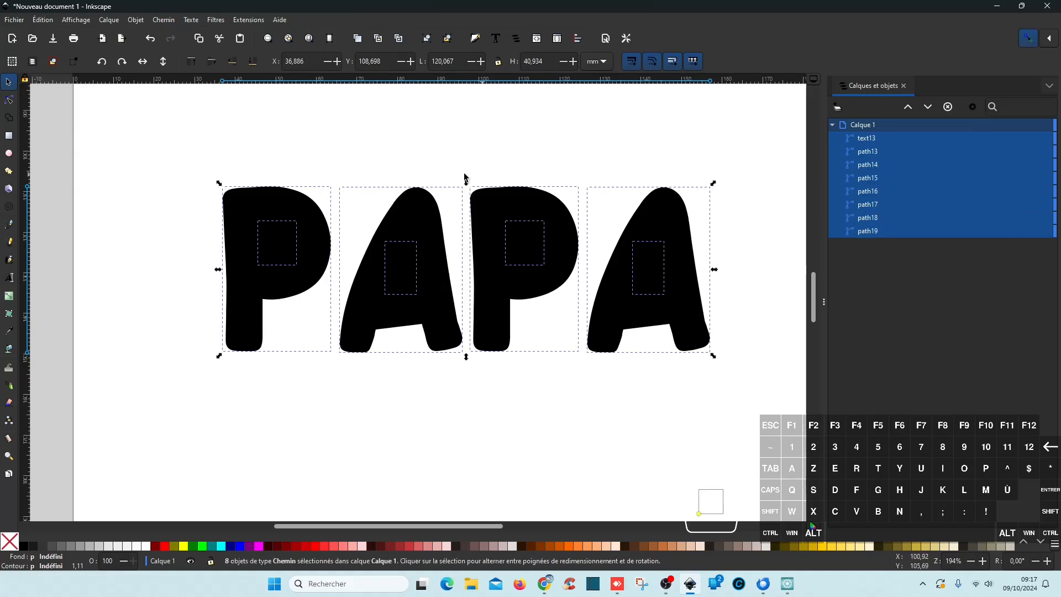
{"action": "left_click", "coordinate": [783, 348]}
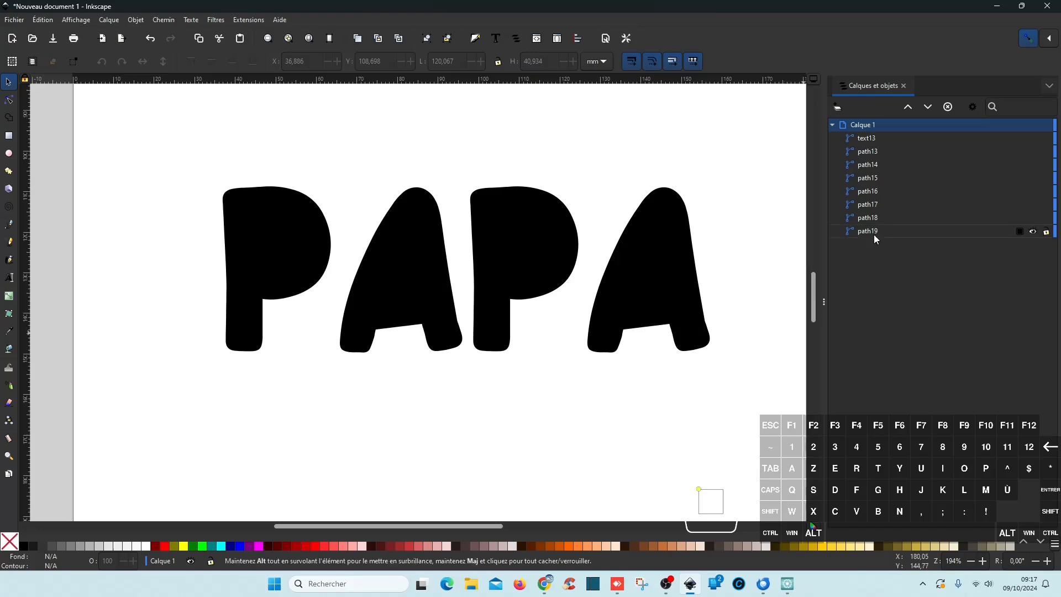
Delete the four pieces of the second P and A, path16 to path19, keeping the first two letters
{"action": "left_click", "coordinate": [879, 138]}
{"action": "left_click", "coordinate": [878, 176], "text": "shift"}
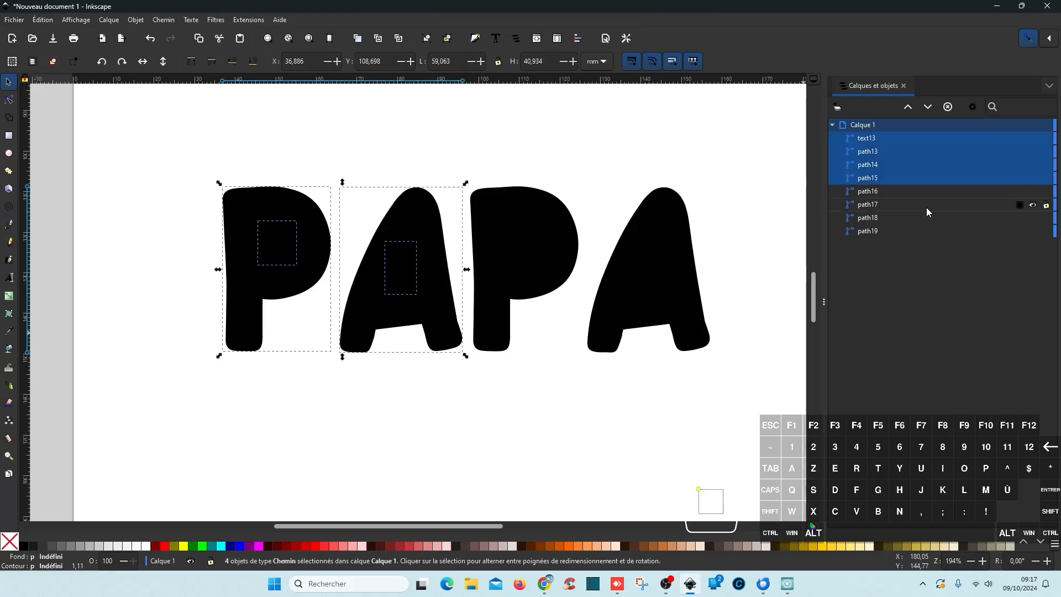
{"action": "left_click", "coordinate": [870, 192]}
{"action": "left_click", "coordinate": [875, 231], "text": "shift"}
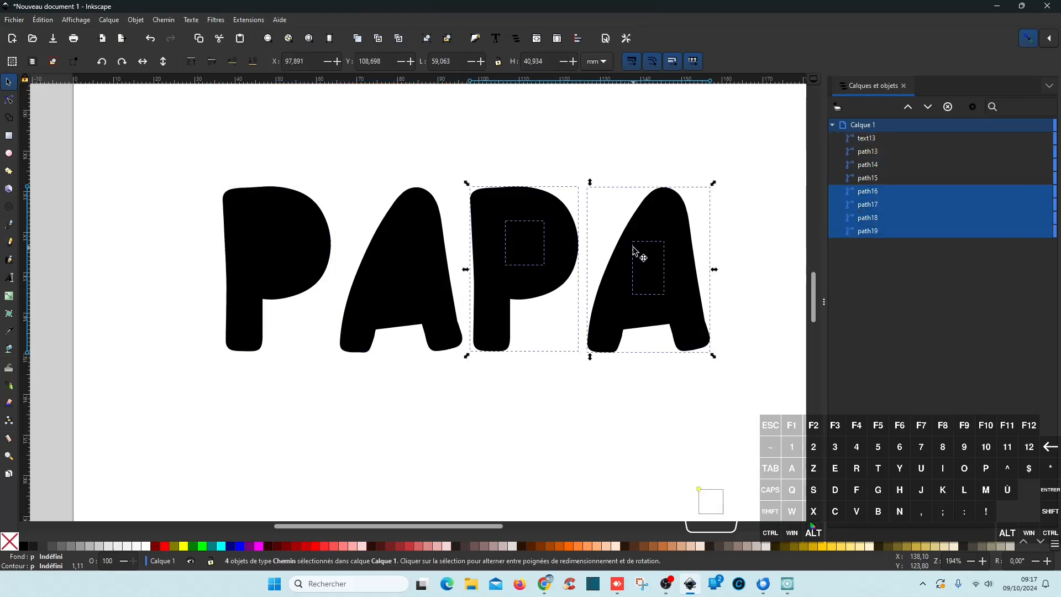
{"action": "key", "text": "Delete"}
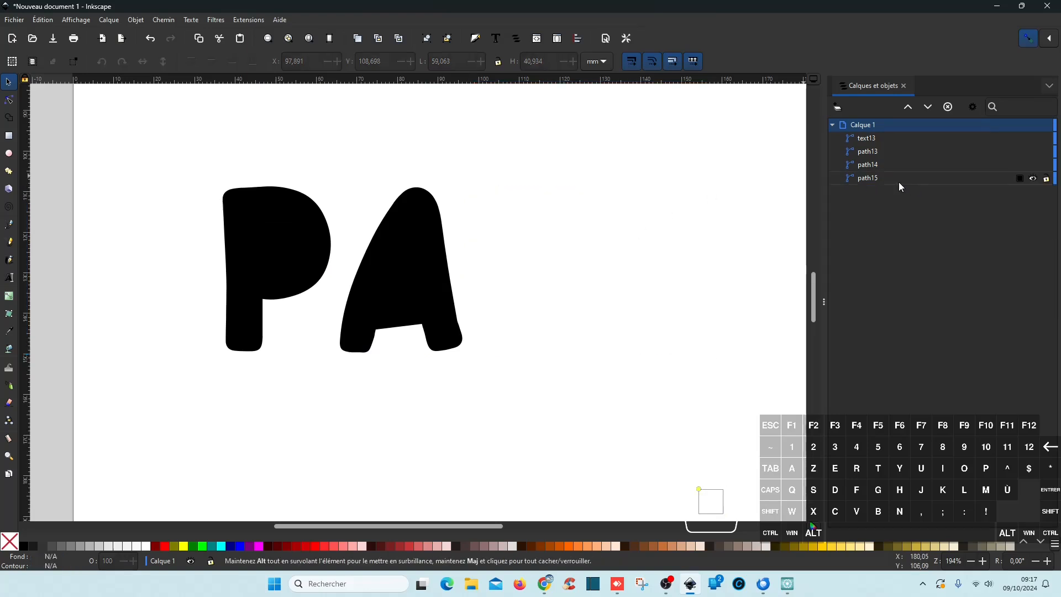
Rename the A's inner shape to "int a" and its outer shape to "a"
{"action": "left_click", "coordinate": [875, 177]}
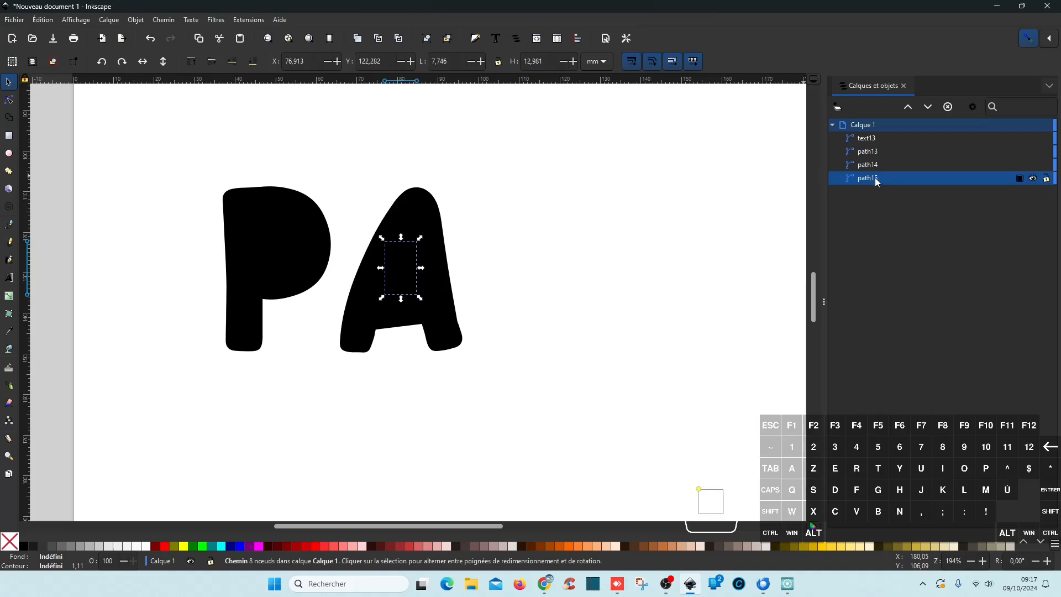
{"action": "double_click", "coordinate": [874, 177]}
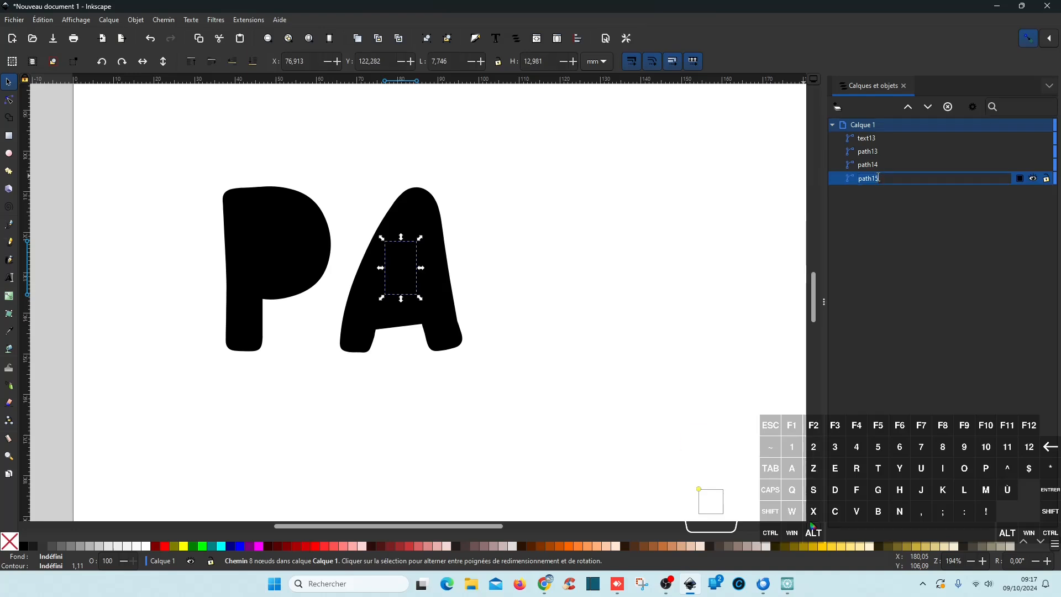
{"action": "key", "text": "BackSpace"}
{"action": "type", "text": "int a"}
{"action": "key", "text": "Return"}
{"action": "left_click", "coordinate": [871, 168]}
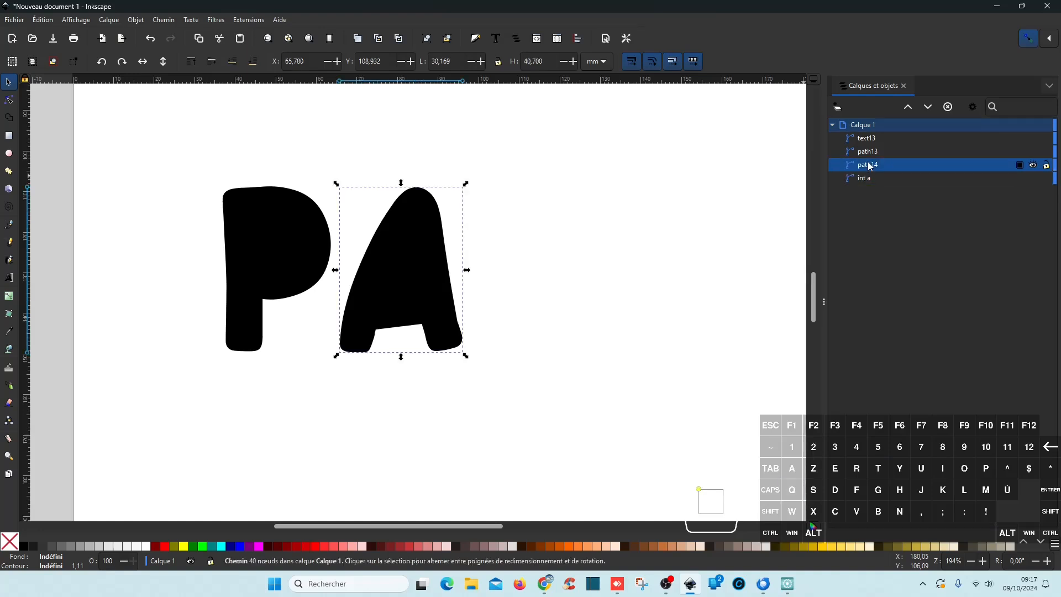
{"action": "left_click", "coordinate": [870, 168]}
{"action": "type", "text": "a"}
{"action": "key", "text": "Return"}
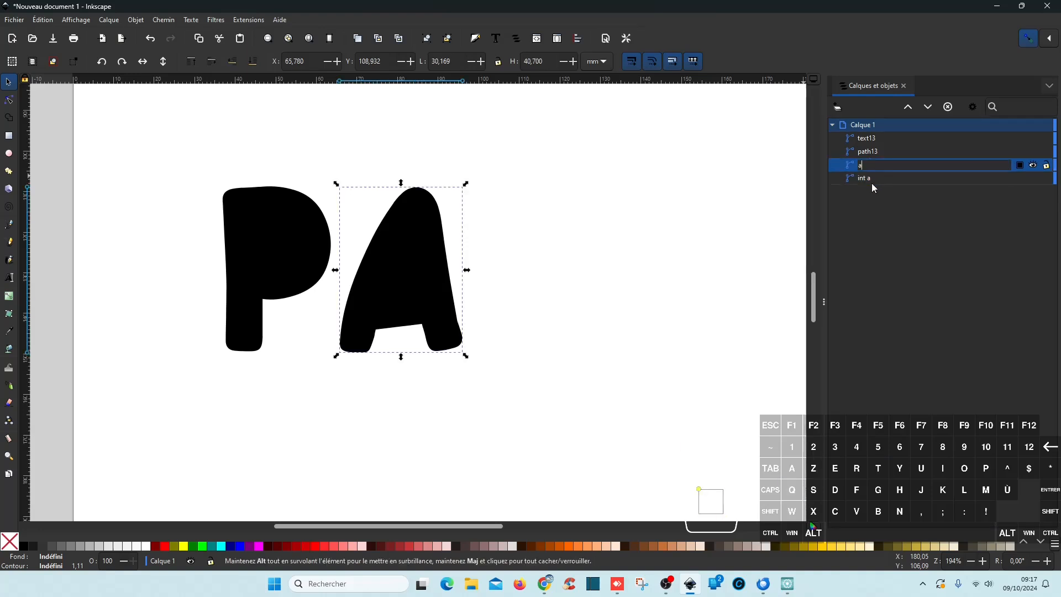
Fill the shape "int a" with red and raise it above the shape "a"
{"action": "left_click", "coordinate": [871, 184]}
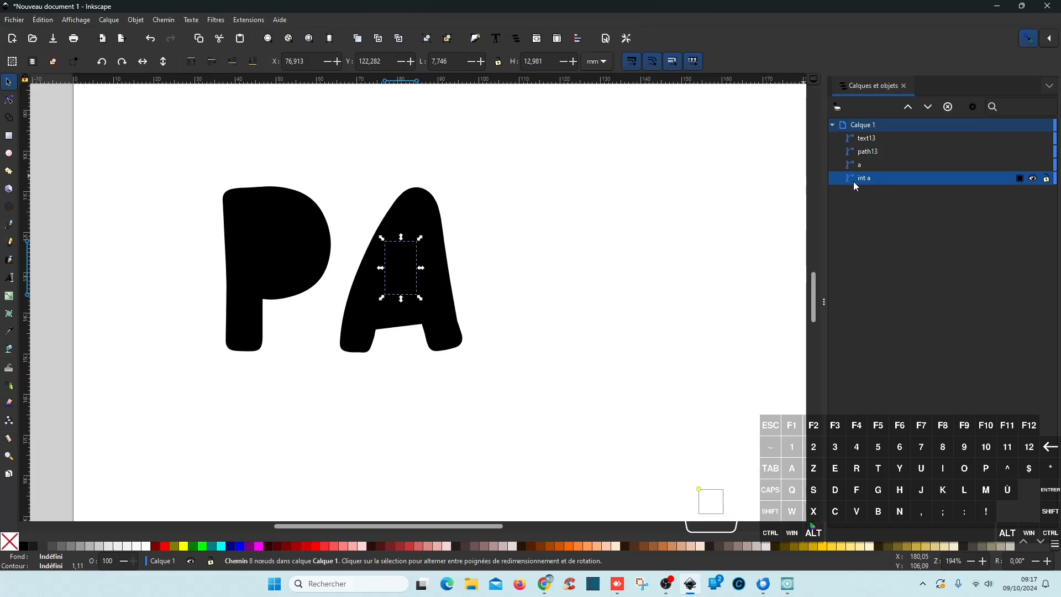
{"action": "left_click", "coordinate": [168, 548]}
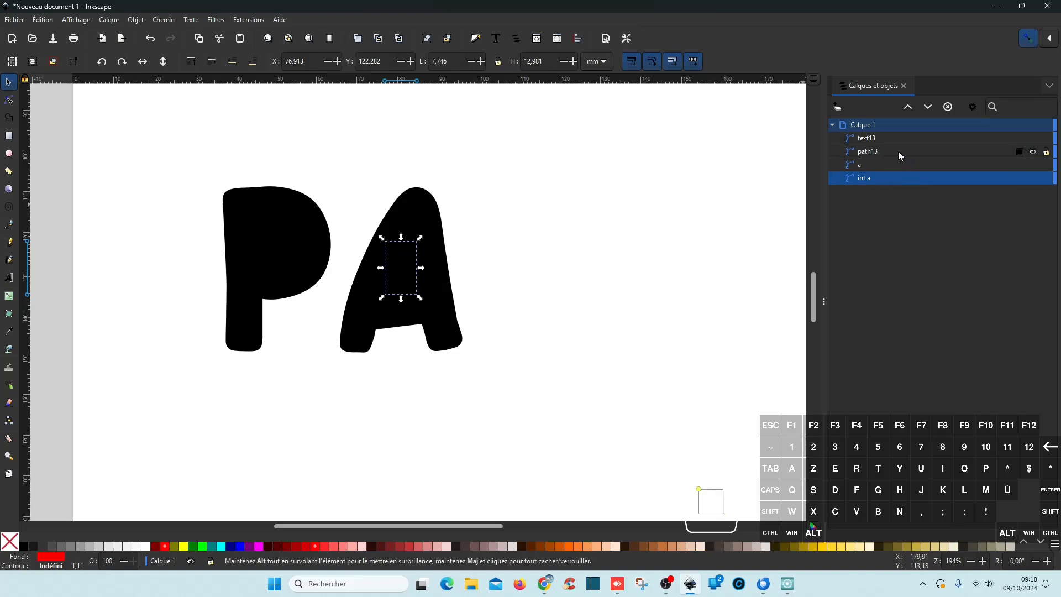
{"action": "left_click", "coordinate": [910, 107]}
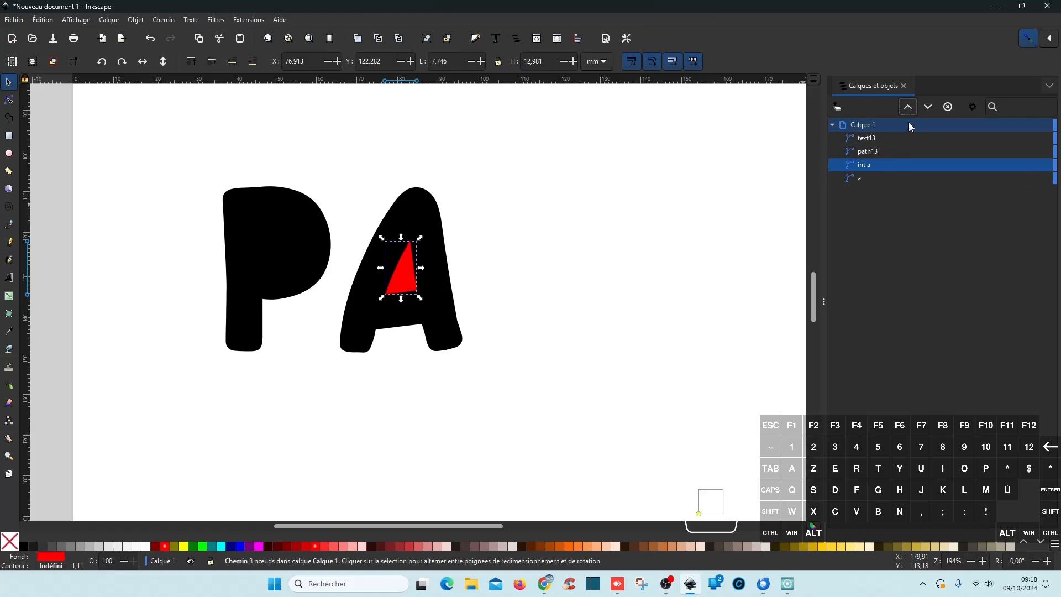
Subtract "int a" from "a" with Difference to cut the hole in the A
{"action": "left_click", "coordinate": [891, 177], "text": "shift"}
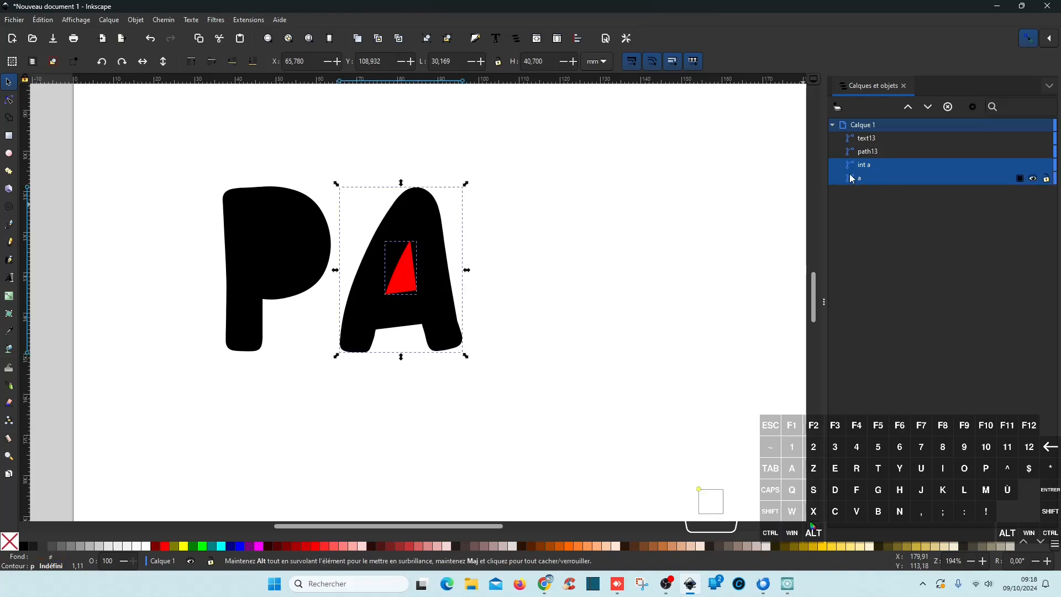
{"action": "left_click", "coordinate": [169, 21]}
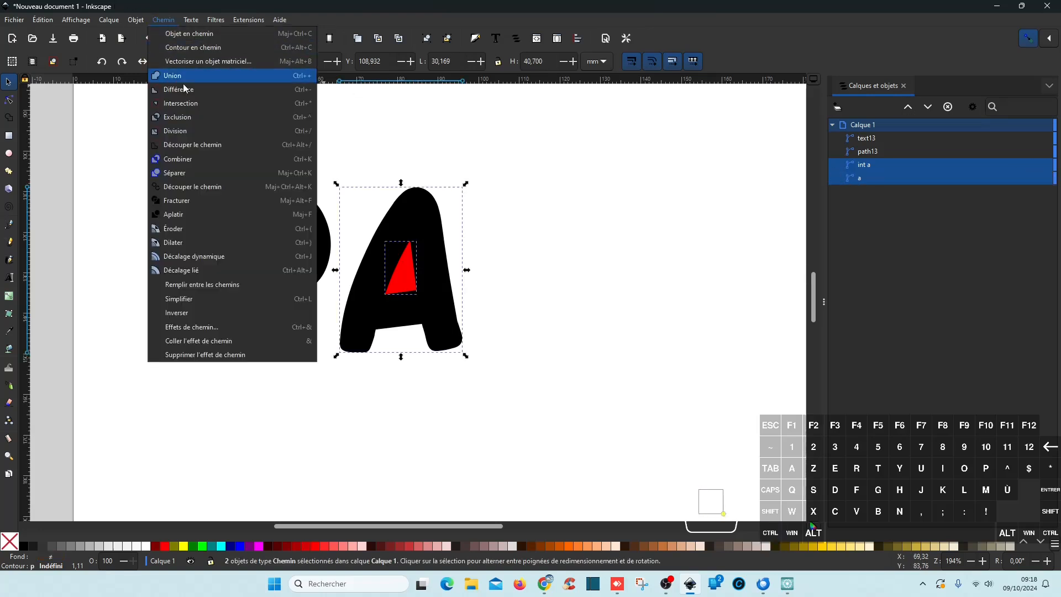
{"action": "left_click", "coordinate": [210, 90]}
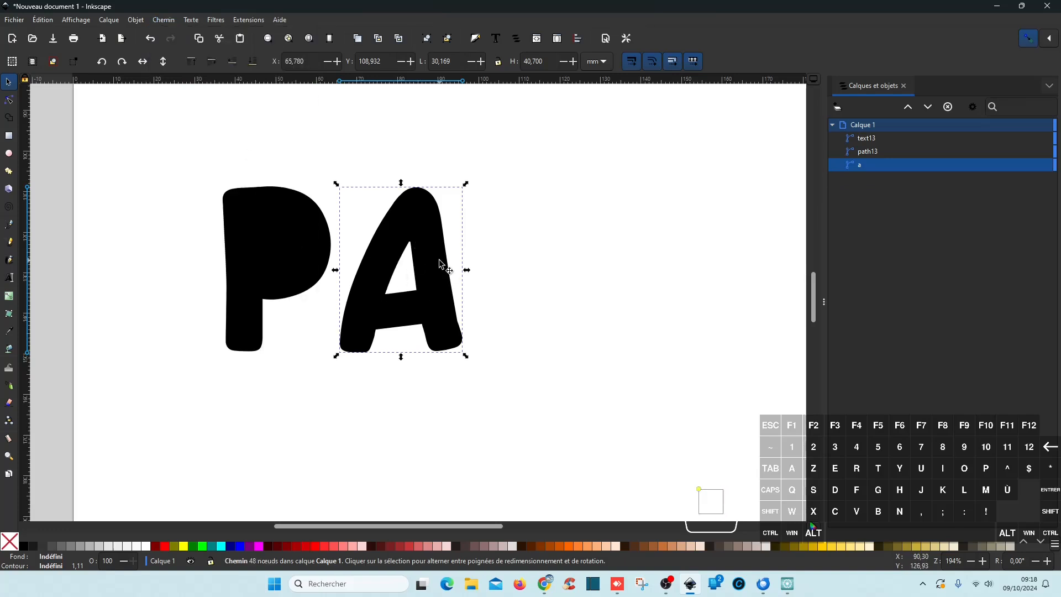
Raise the P's inner shape path13 above its outer shape and fill it with red
{"action": "left_click", "coordinate": [866, 153]}
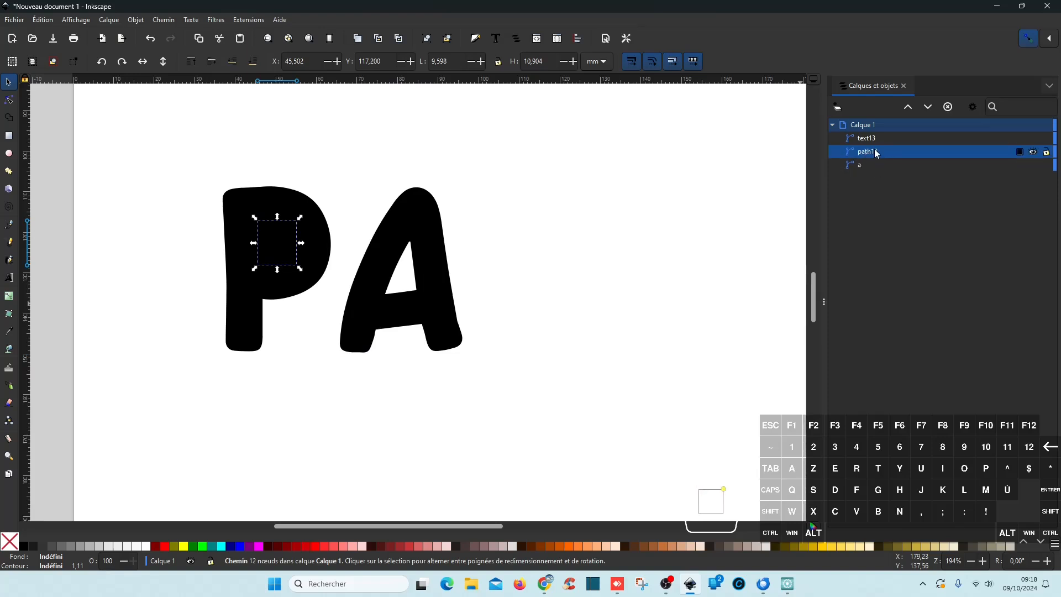
{"action": "left_click", "coordinate": [912, 110]}
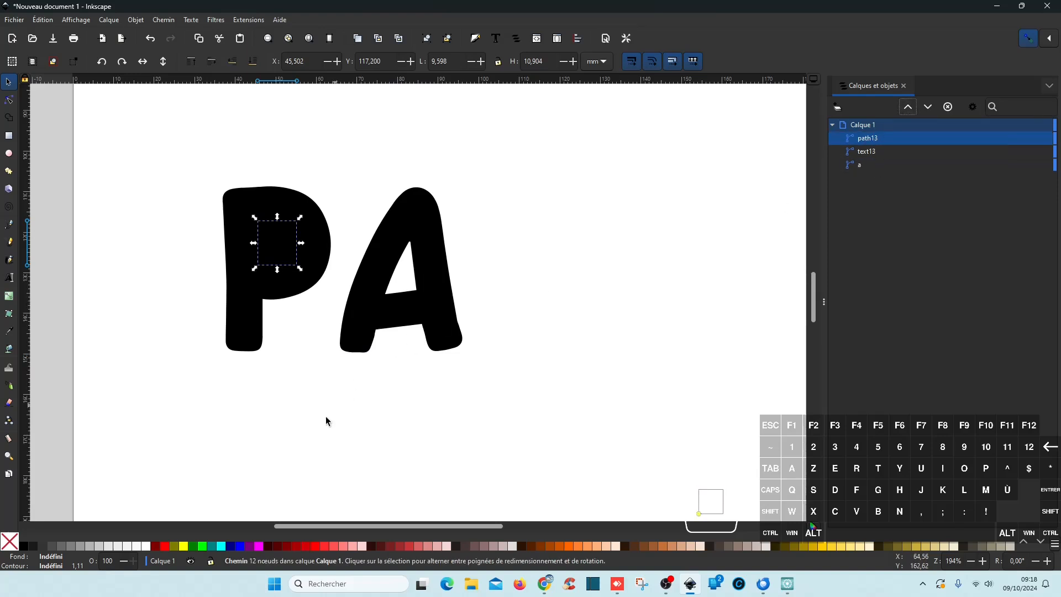
{"action": "left_click", "coordinate": [166, 546]}
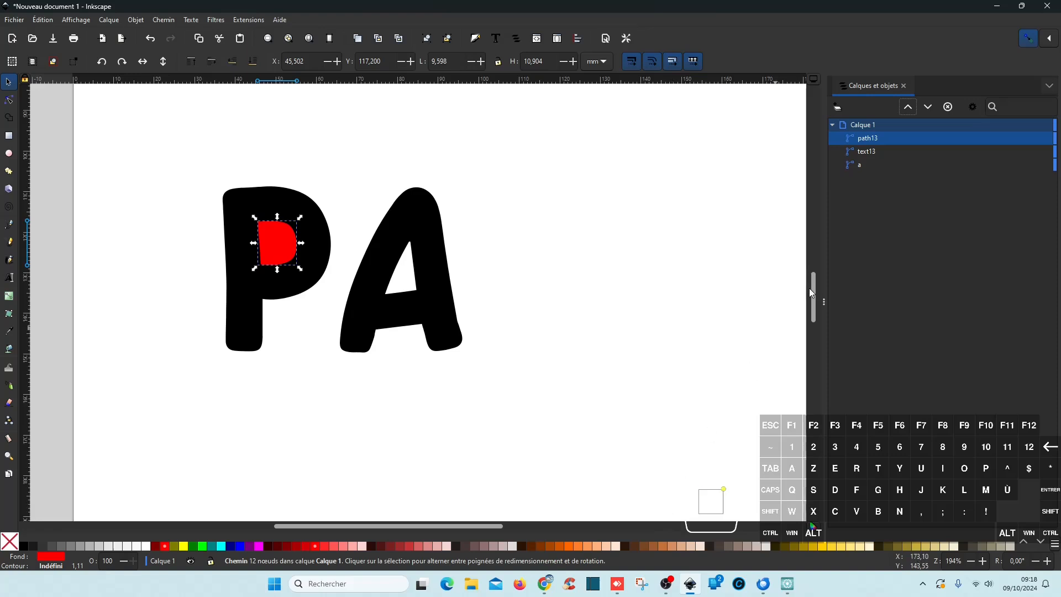
Cut the hole in the P by subtracting its red inner shape from the outer shape with Difference
{"action": "left_click", "coordinate": [878, 149], "text": "ctrl"}
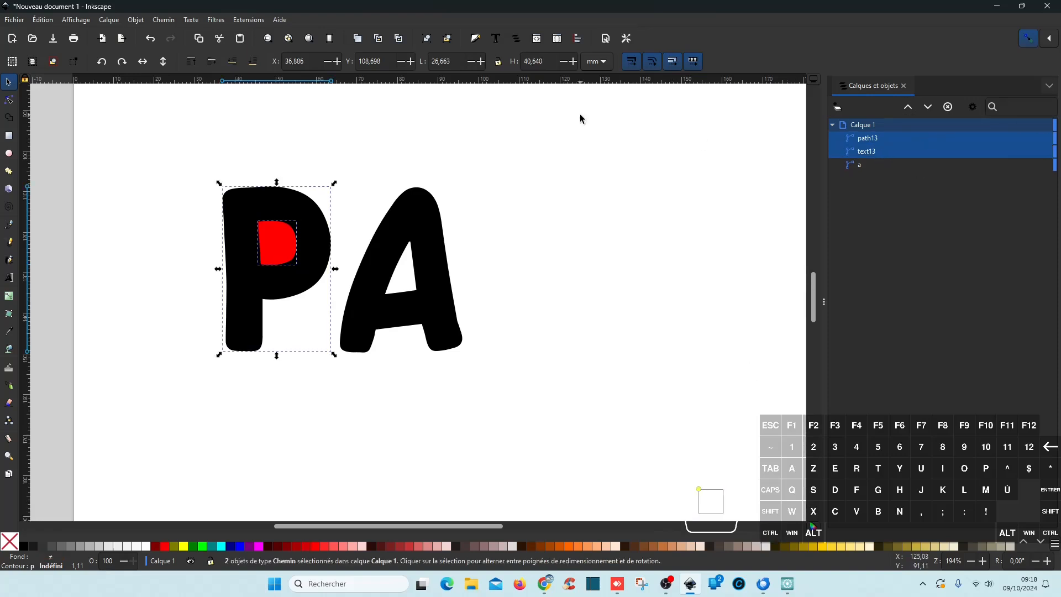
{"action": "left_click", "coordinate": [166, 20]}
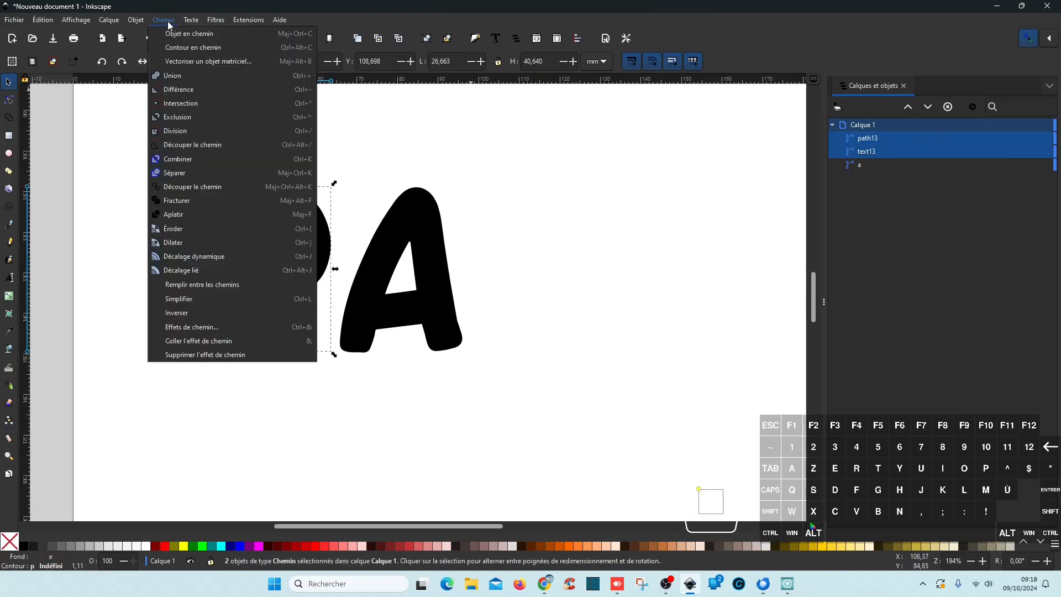
{"action": "left_click", "coordinate": [193, 94]}
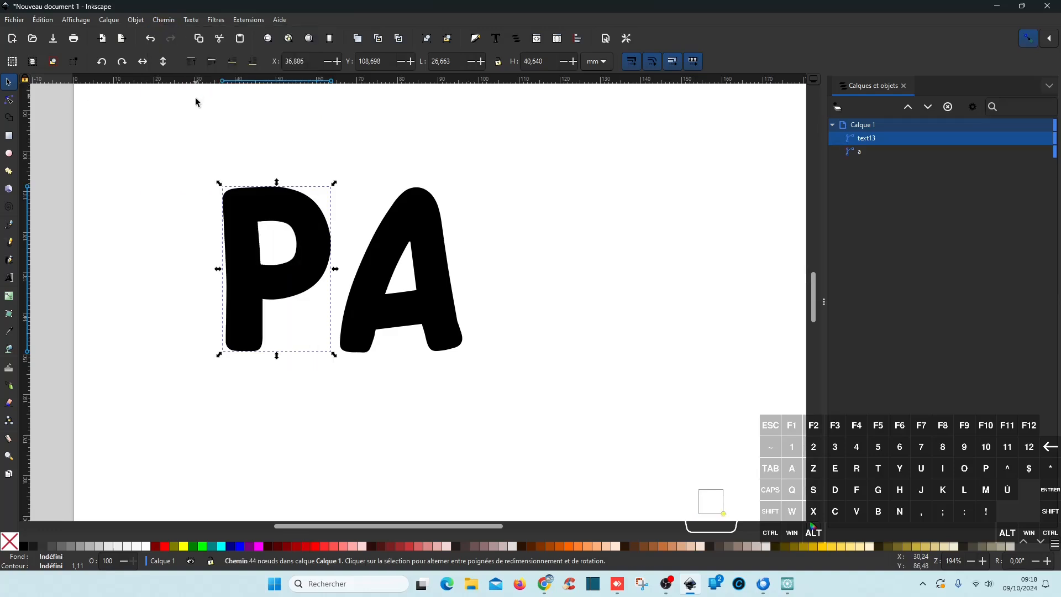
Rename the object text13, the P path, as "p" and clear the selection
{"action": "double_click", "coordinate": [876, 138]}
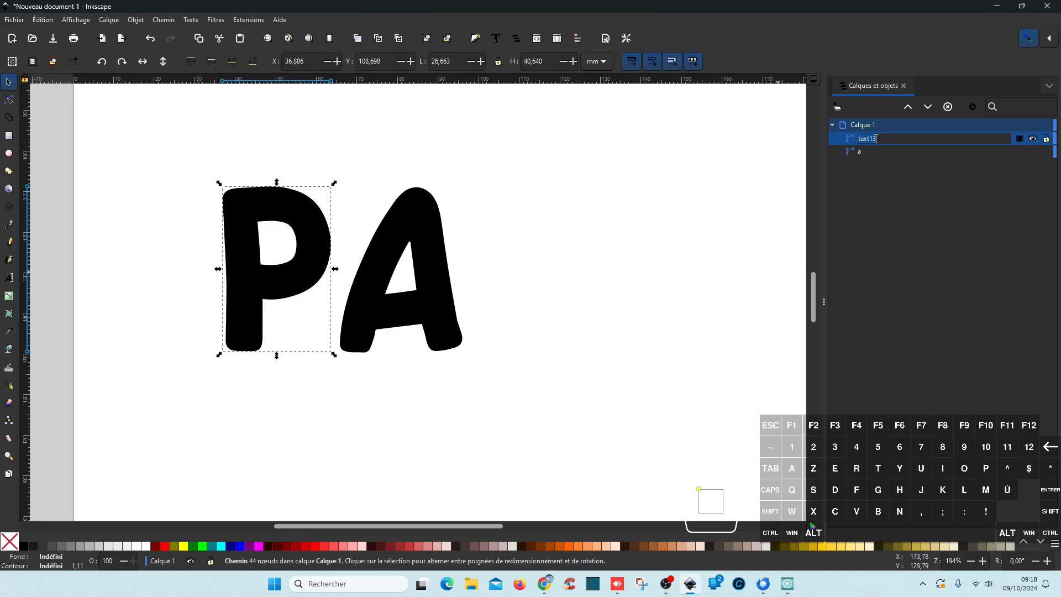
{"action": "type", "text": "p"}
{"action": "key", "text": "Return"}
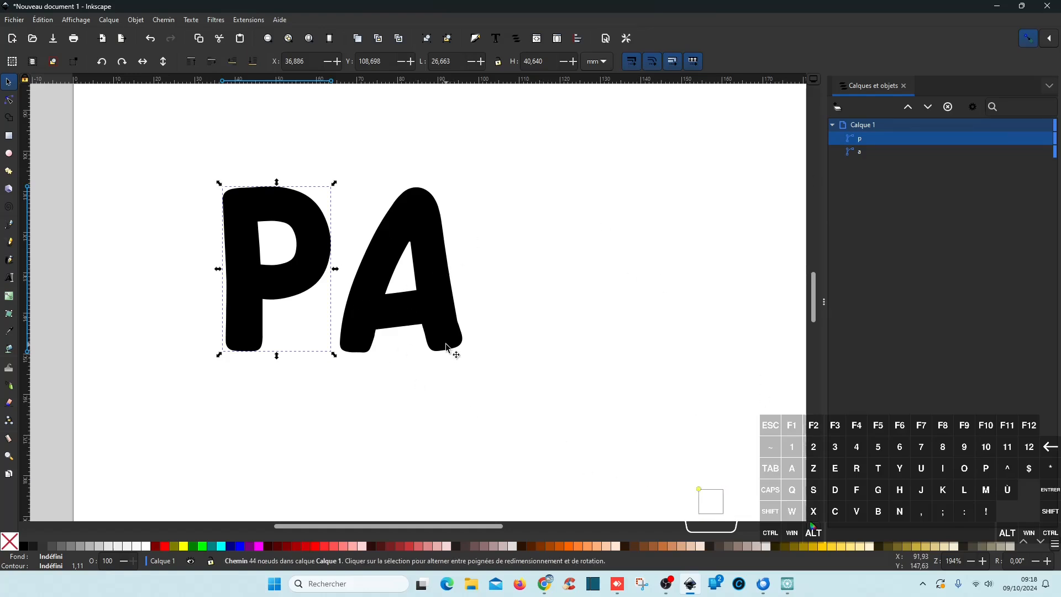
{"action": "left_click", "coordinate": [466, 374]}
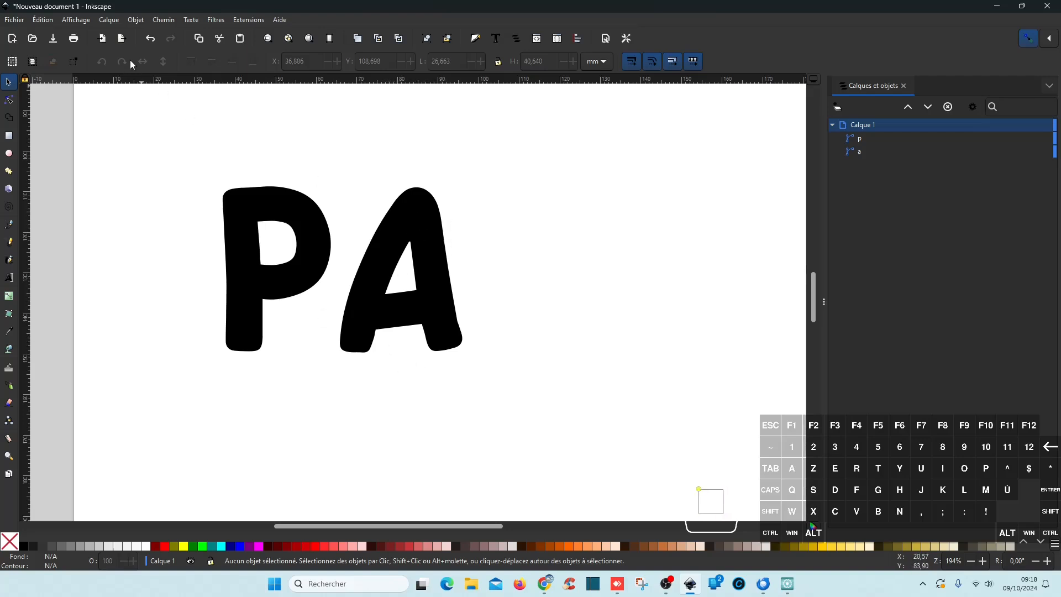
Save the document as an Inkscape SVG named papa in the créations folder
{"action": "key", "text": "ctrl"}
{"action": "key", "text": "ctrl+s"}
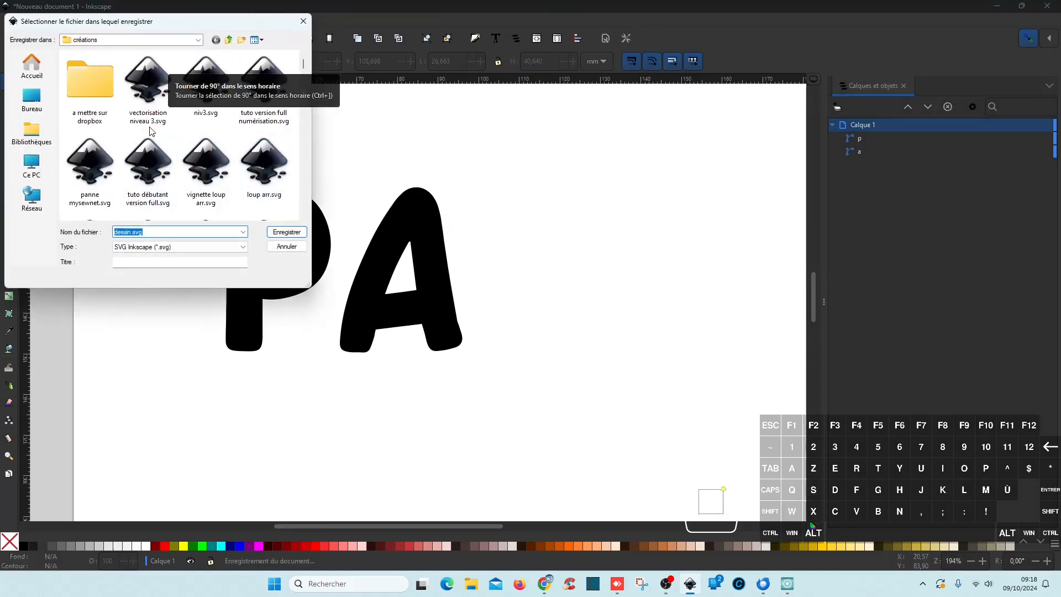
{"action": "type", "text": "papa"}
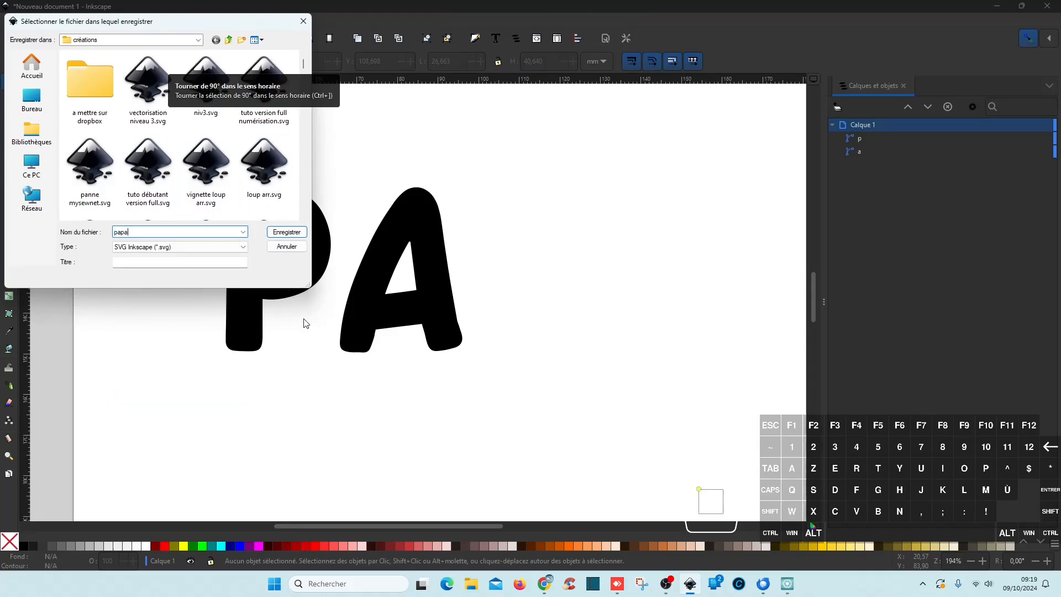
{"action": "left_click", "coordinate": [287, 233]}
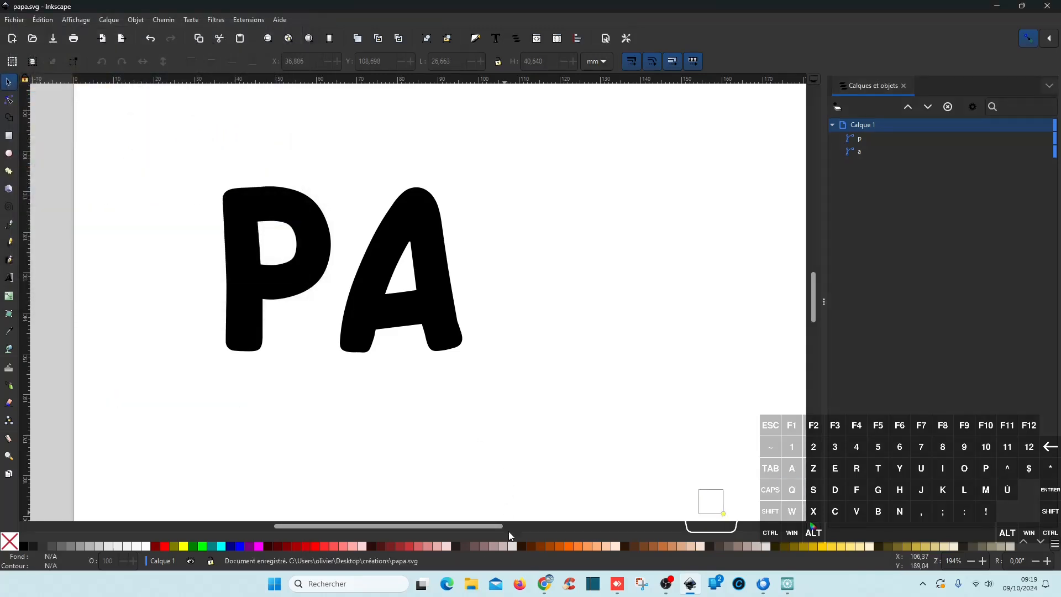
Switch to Artistic Digitizer and open the saved papa drawing from the créations folder
{"action": "left_click", "coordinate": [787, 584]}
{"action": "left_click", "coordinate": [51, 247]}
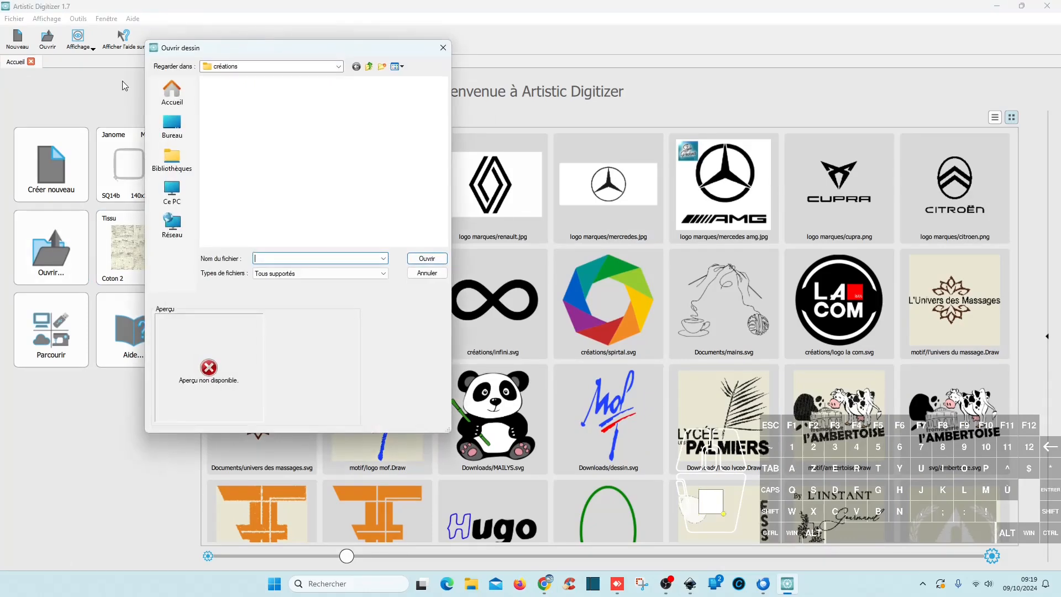
{"action": "left_click", "coordinate": [285, 127]}
{"action": "double_click", "coordinate": [297, 124]}
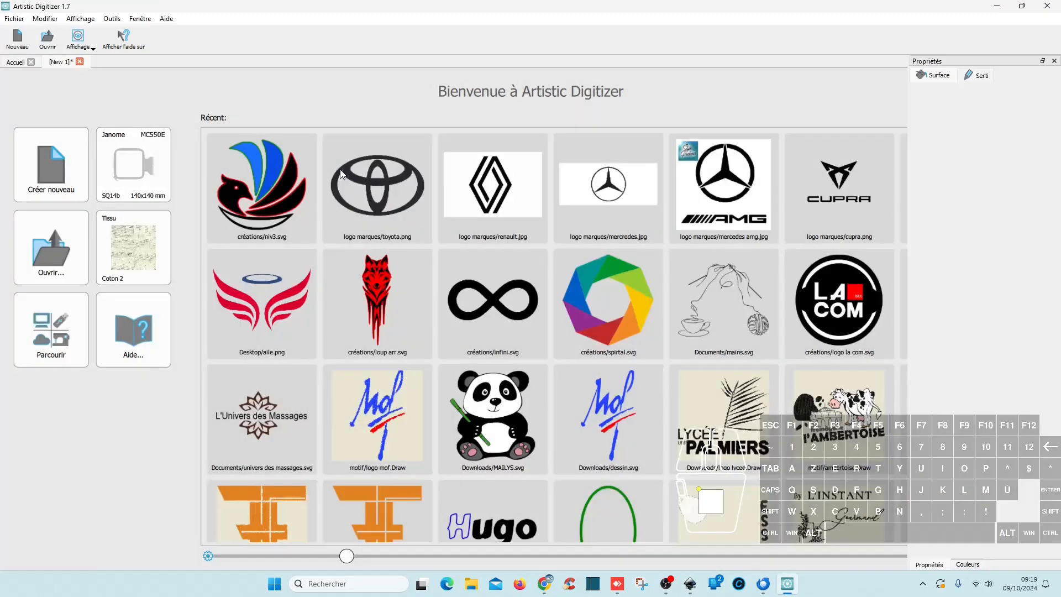
Apply the Bourdon stitch to both the P and the A and examine the stitching up close
{"action": "left_click", "coordinate": [395, 306]}
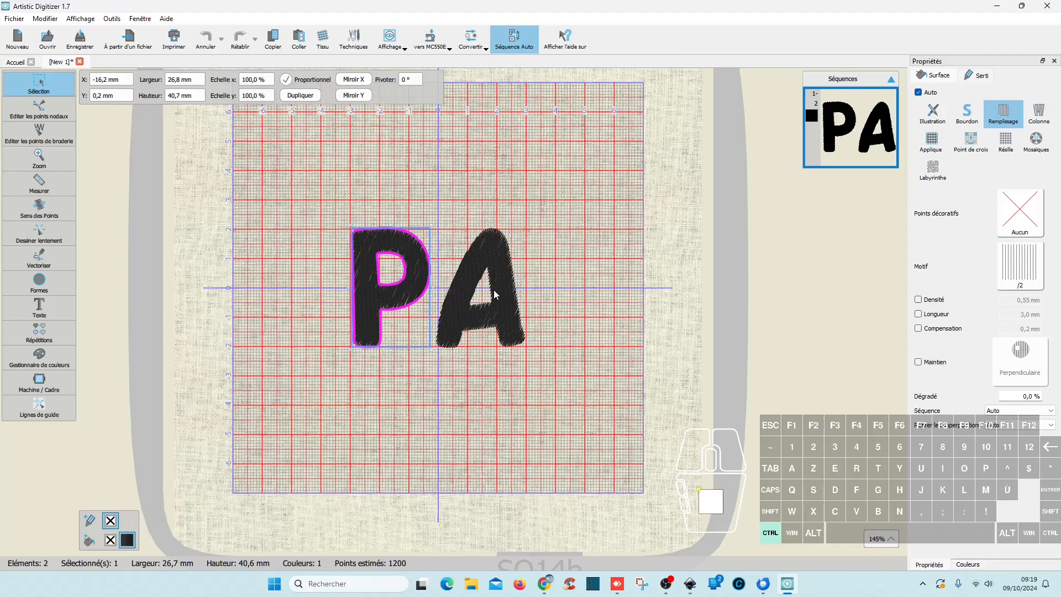
{"action": "left_click", "coordinate": [977, 113]}
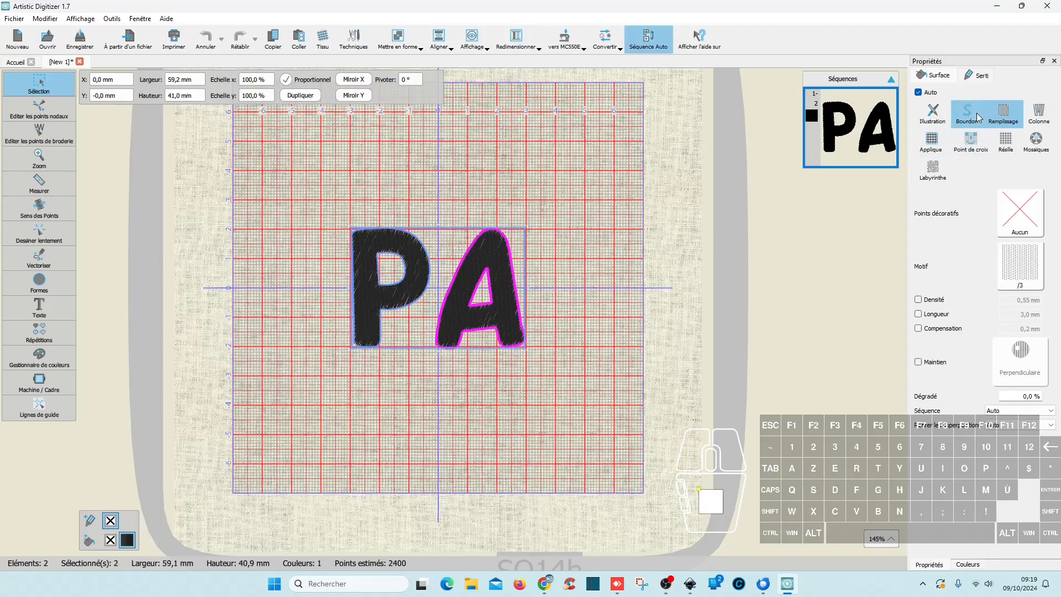
{"action": "left_click", "coordinate": [393, 403]}
{"action": "scroll", "coordinate": [402, 377], "scroll_direction": "up", "scroll_amount": 3}
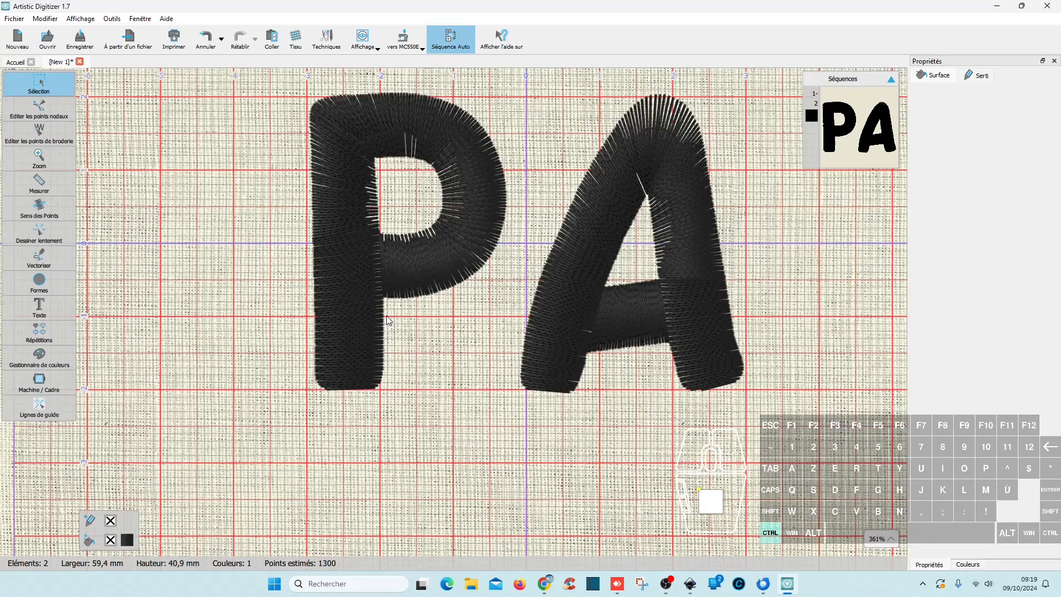
{"action": "scroll", "coordinate": [353, 393], "scroll_direction": "up", "scroll_amount": 1}
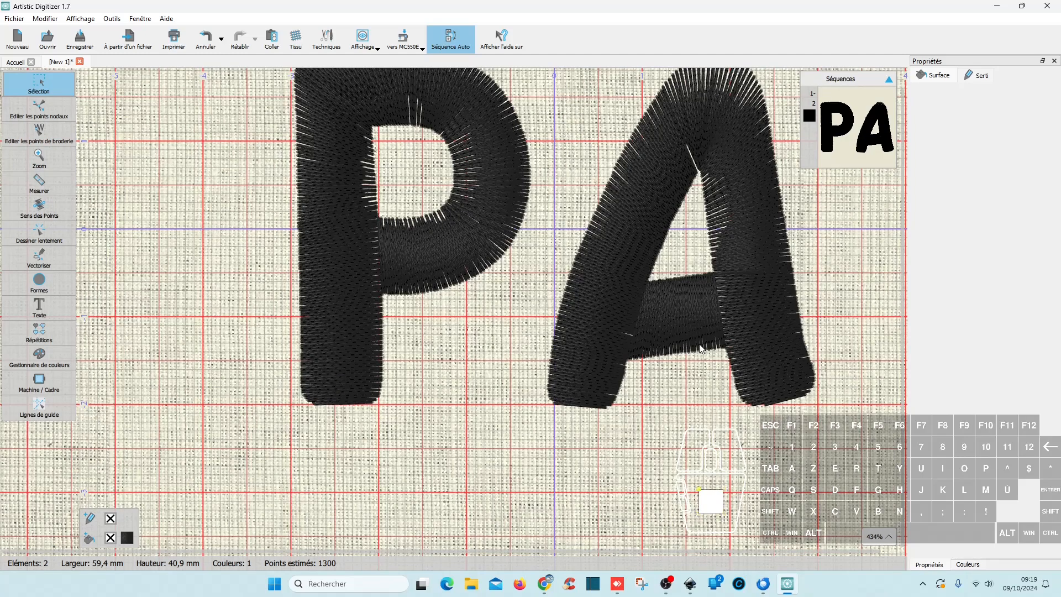
{"action": "scroll", "coordinate": [681, 377], "scroll_direction": "up", "scroll_amount": 1}
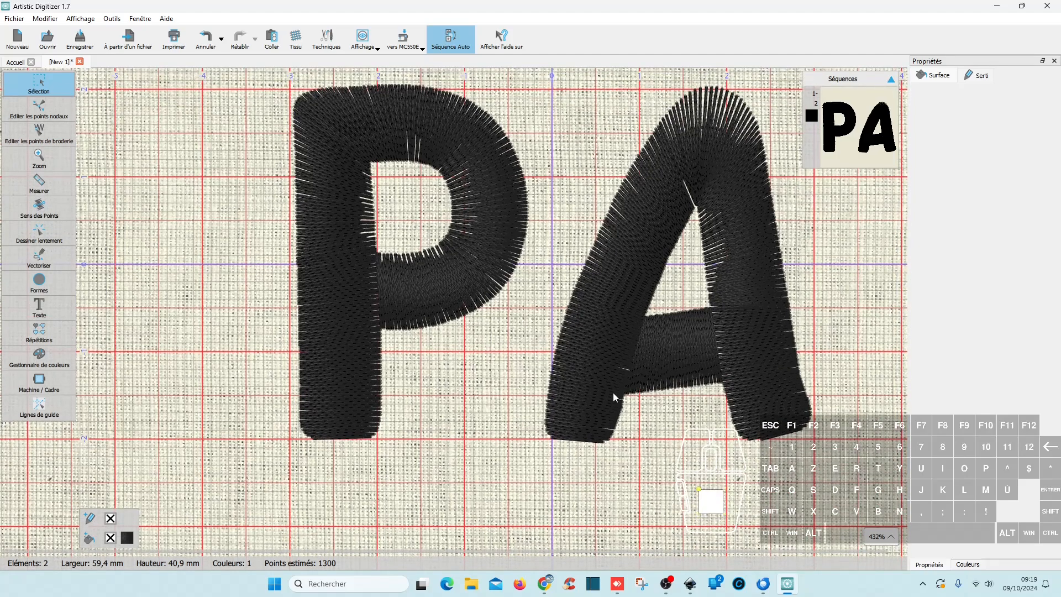
{"action": "scroll", "coordinate": [706, 380], "scroll_direction": "down", "scroll_amount": 3}
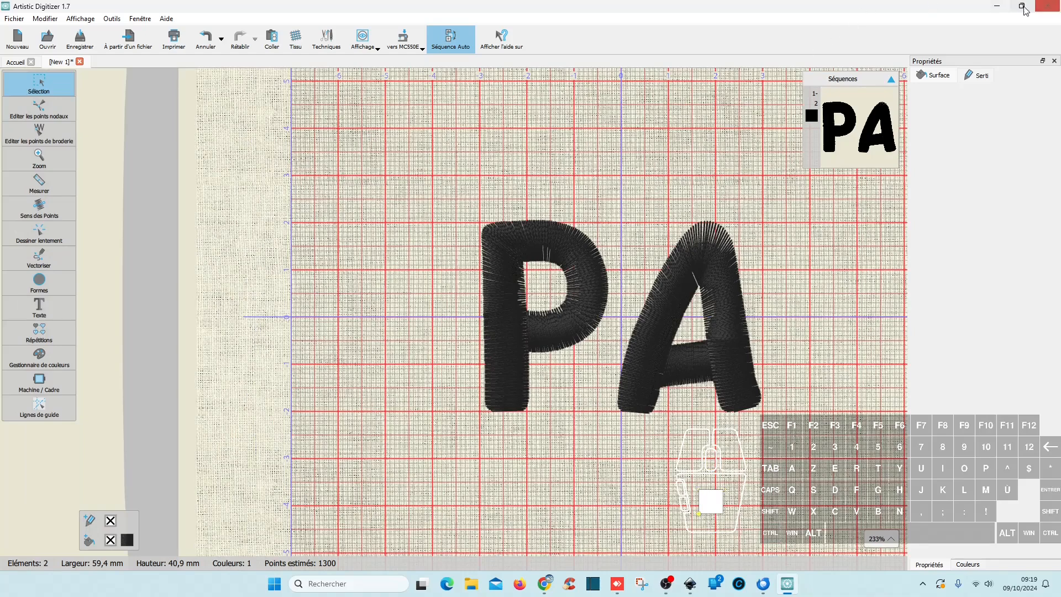
Return to Inkscape and draw a Pen line from the P's lower bowl-stem corner through the hole's two stem-side corners to just above the letter
{"action": "left_click", "coordinate": [1004, 7]}
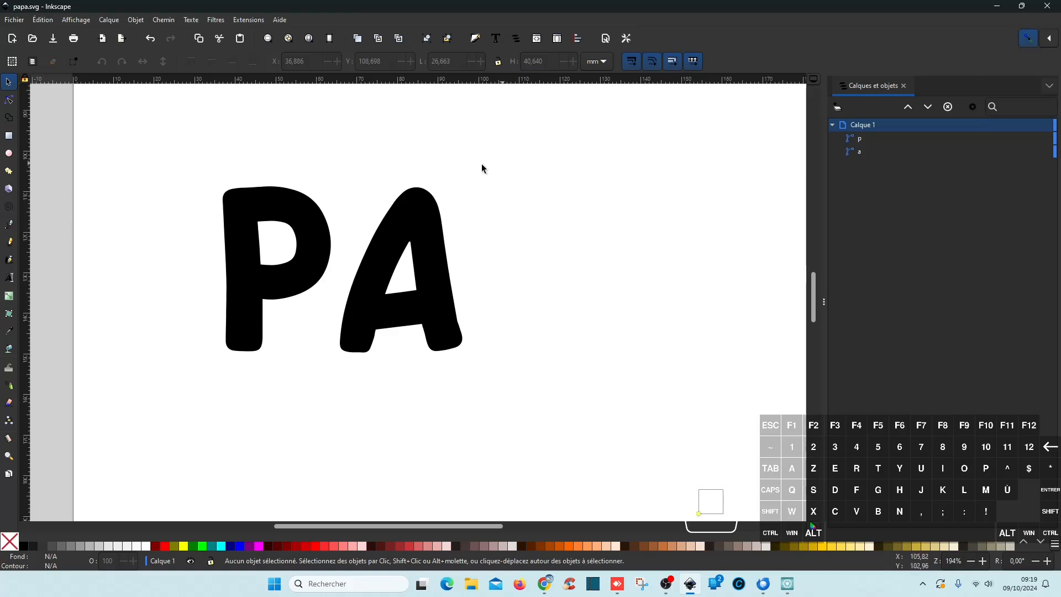
{"action": "left_click", "coordinate": [9, 227]}
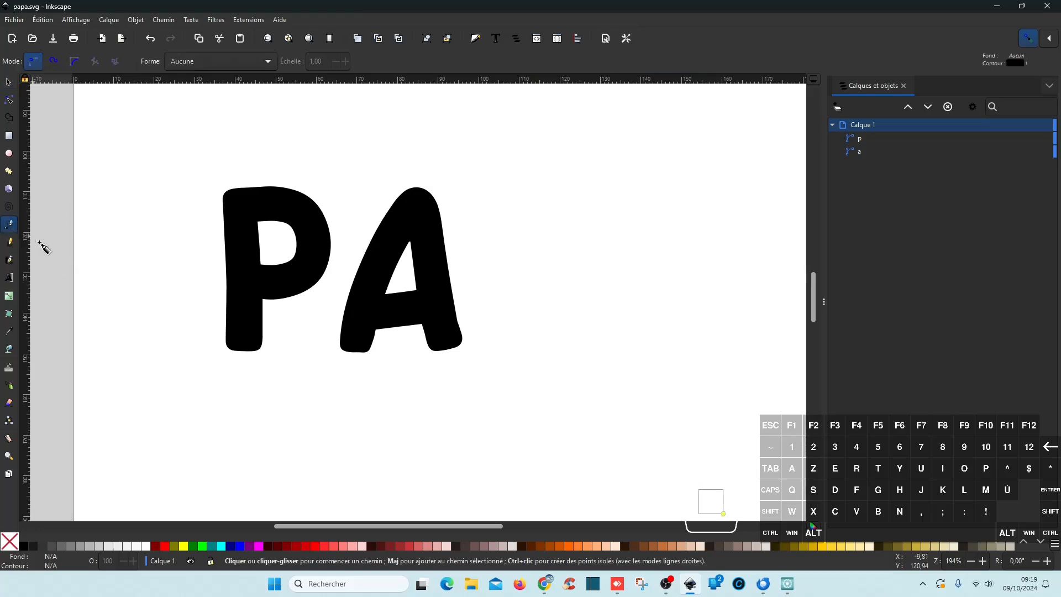
{"action": "scroll", "coordinate": [267, 313], "scroll_direction": "up", "scroll_amount": 4}
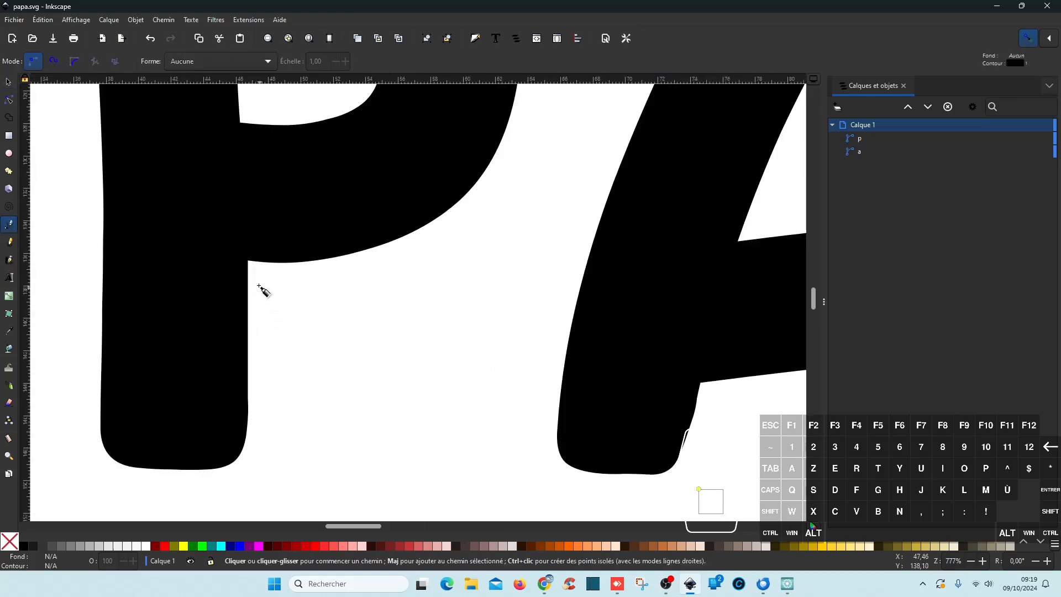
{"action": "left_click", "coordinate": [248, 261]}
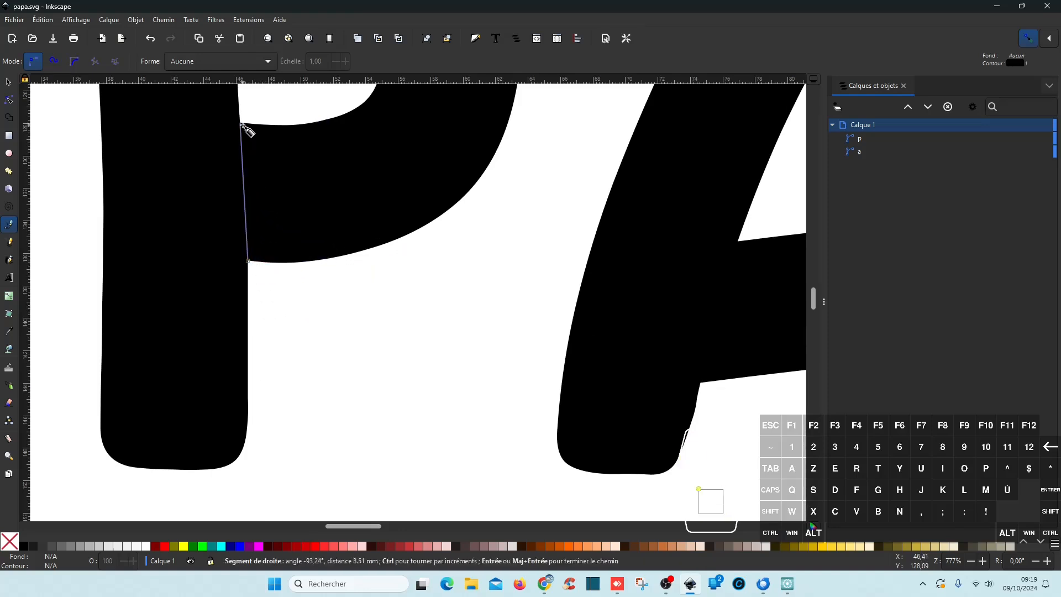
{"action": "scroll", "coordinate": [260, 161], "scroll_direction": "up", "scroll_amount": 10}
{"action": "left_click", "coordinate": [229, 304]}
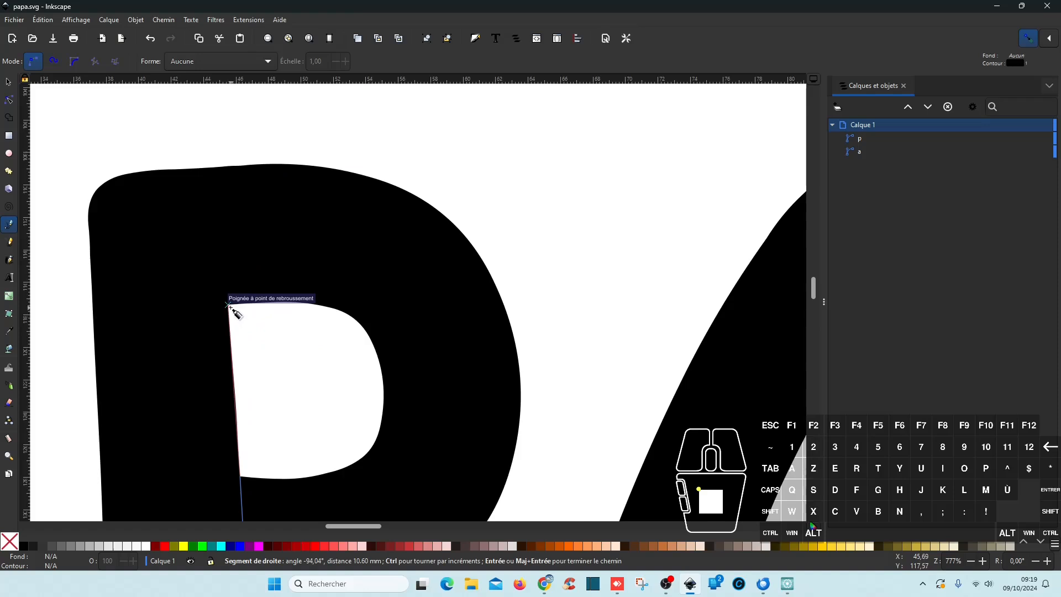
{"action": "left_click", "coordinate": [213, 127]}
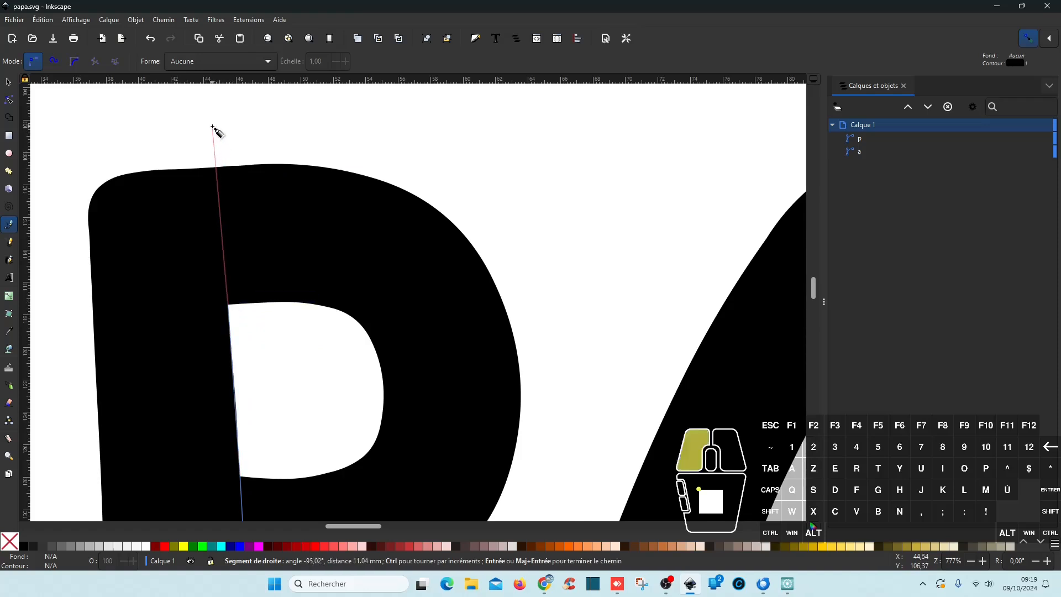
{"action": "right_click", "coordinate": [441, 146]}
{"action": "right_click", "coordinate": [440, 146]}
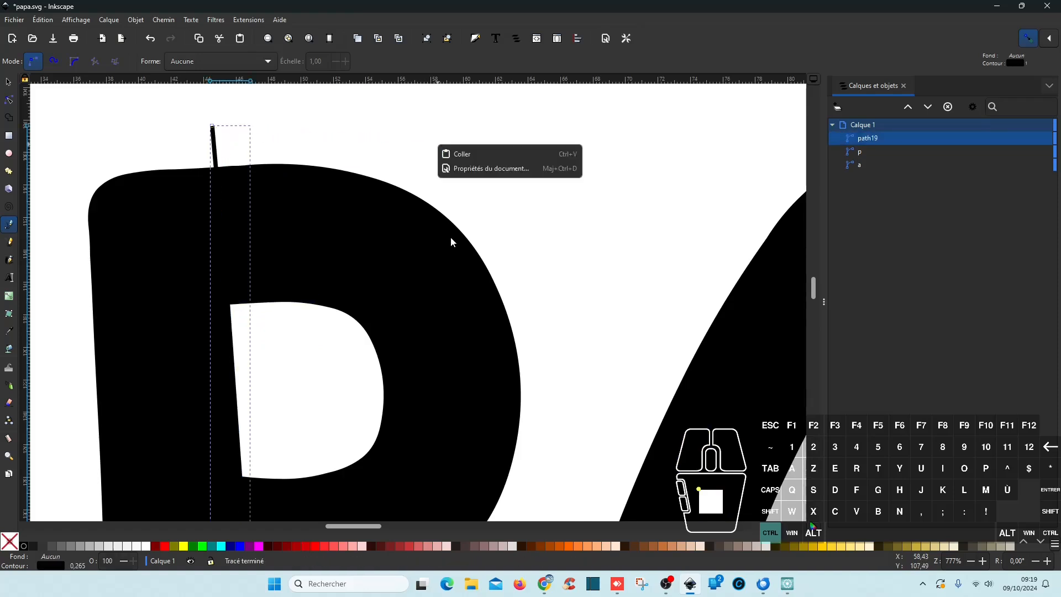
{"action": "left_click", "coordinate": [532, 261]}
Give the cutting line across the P a red stroke 0.1 mm wide
{"action": "scroll", "coordinate": [539, 260], "scroll_direction": "down", "scroll_amount": 3, "text": "ctrl"}
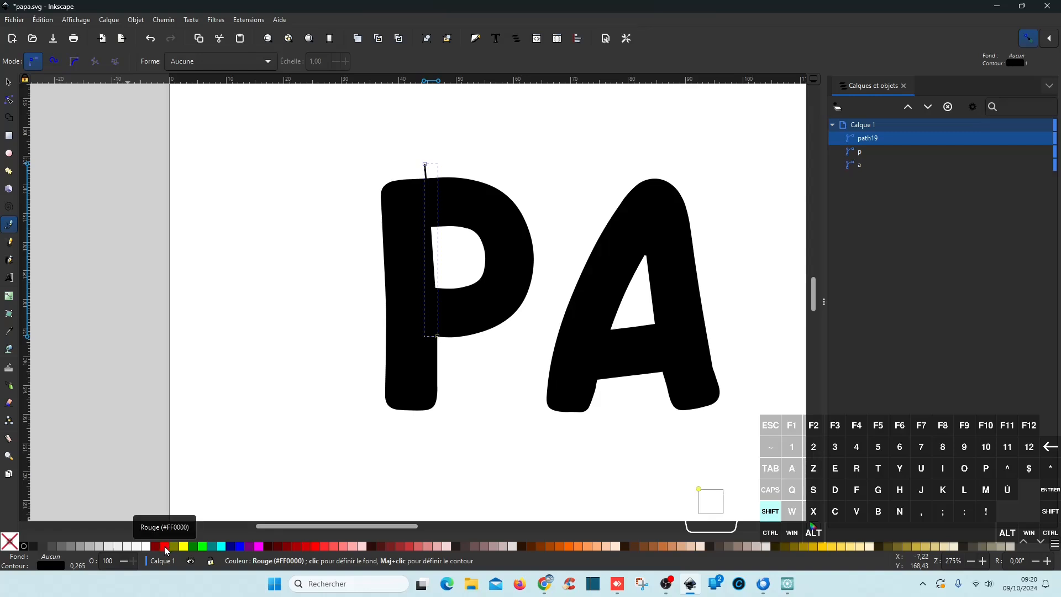
{"action": "left_click", "coordinate": [165, 546], "text": "shift"}
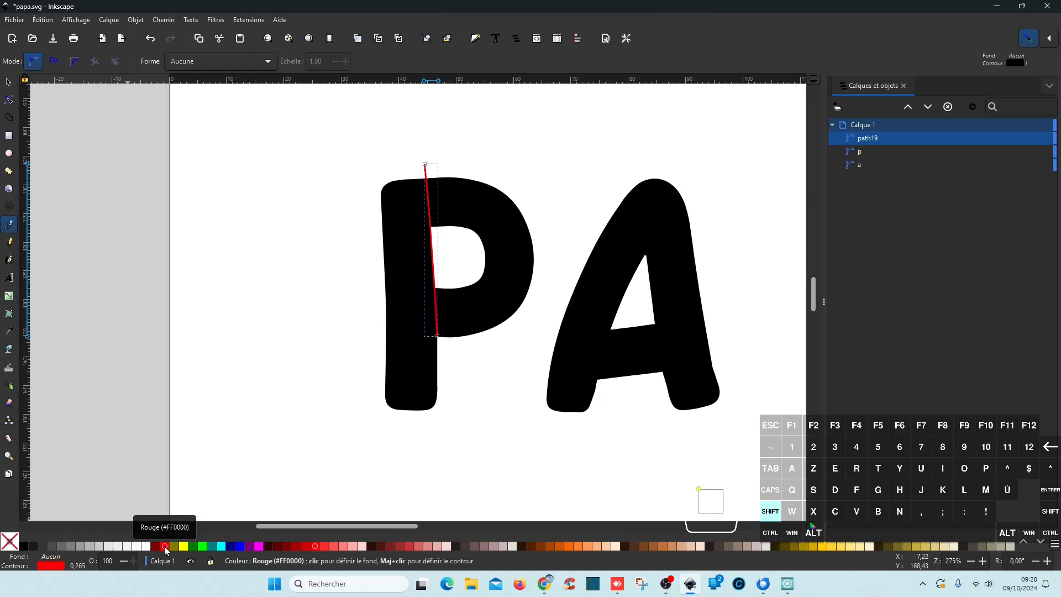
{"action": "right_click", "coordinate": [80, 567]}
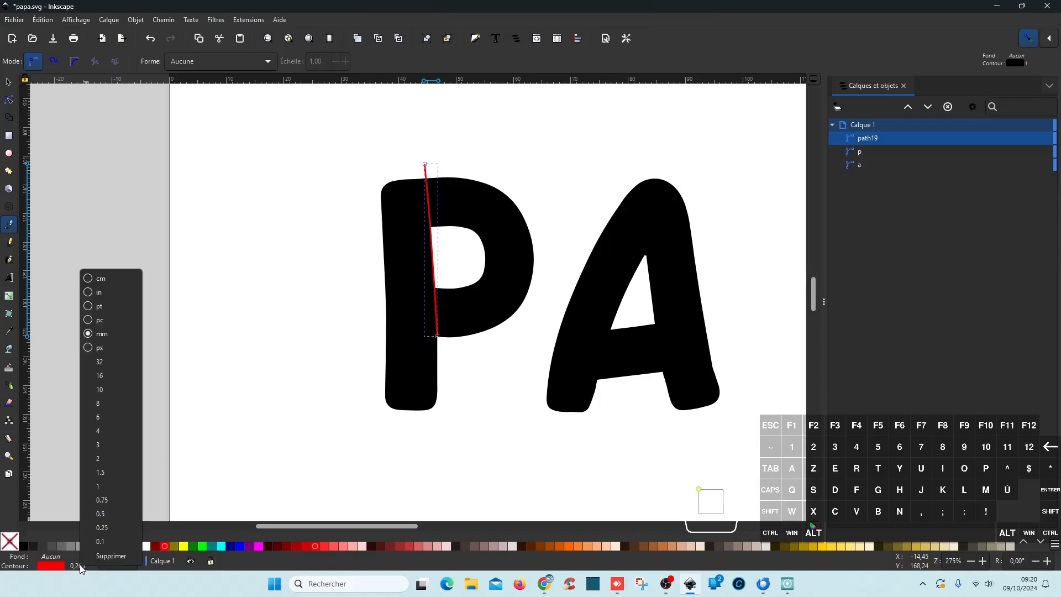
{"action": "left_click", "coordinate": [105, 543]}
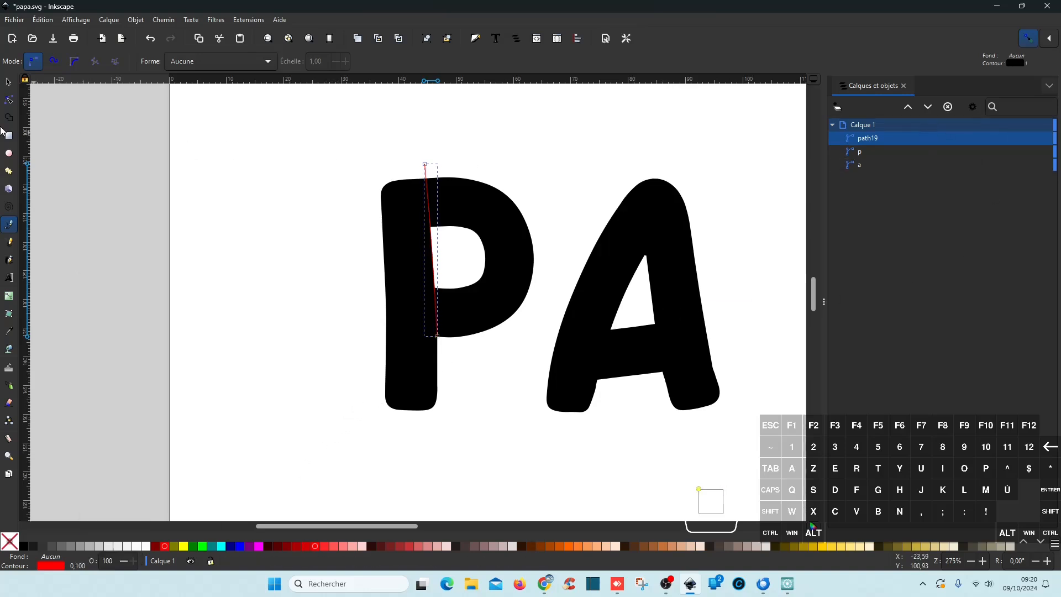
Split the P along the red line by applying Division to path19 and "p"
{"action": "key", "text": "ctrl"}
{"action": "left_click", "coordinate": [870, 151], "text": "ctrl"}
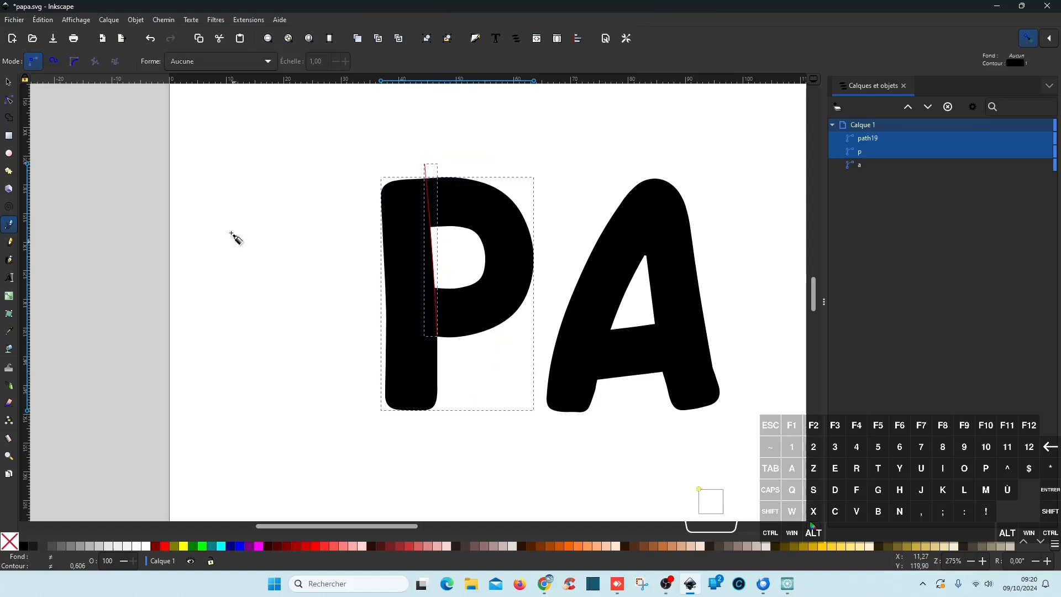
{"action": "left_click", "coordinate": [163, 20]}
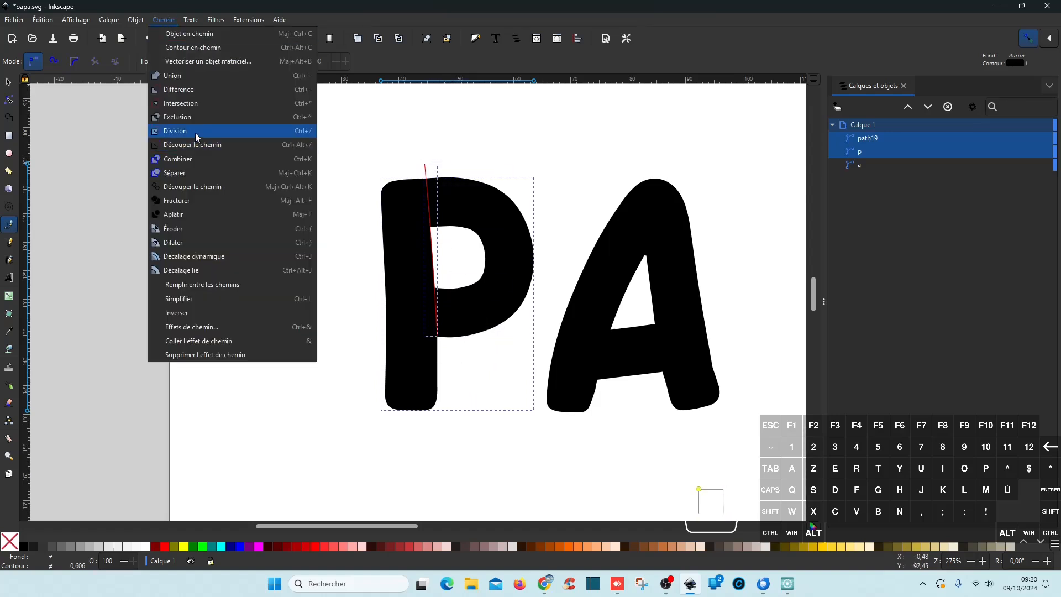
{"action": "left_click", "coordinate": [192, 135]}
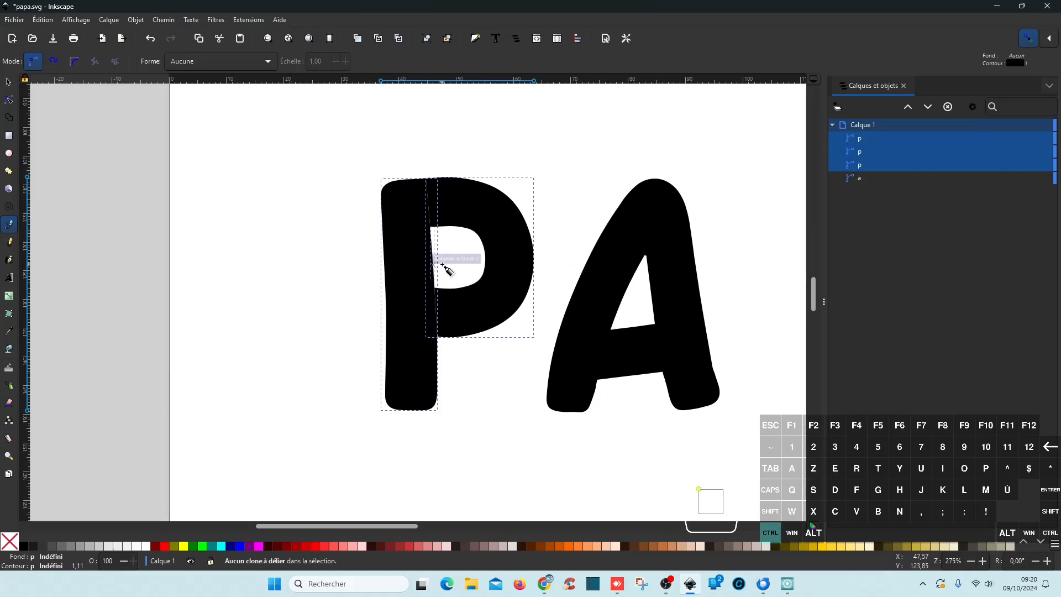
Check the pieces produced from the P and delete the thin leftover sliver along the stem side of the hole
{"action": "scroll", "coordinate": [441, 263], "scroll_direction": "up", "scroll_amount": 2, "text": "ctrl"}
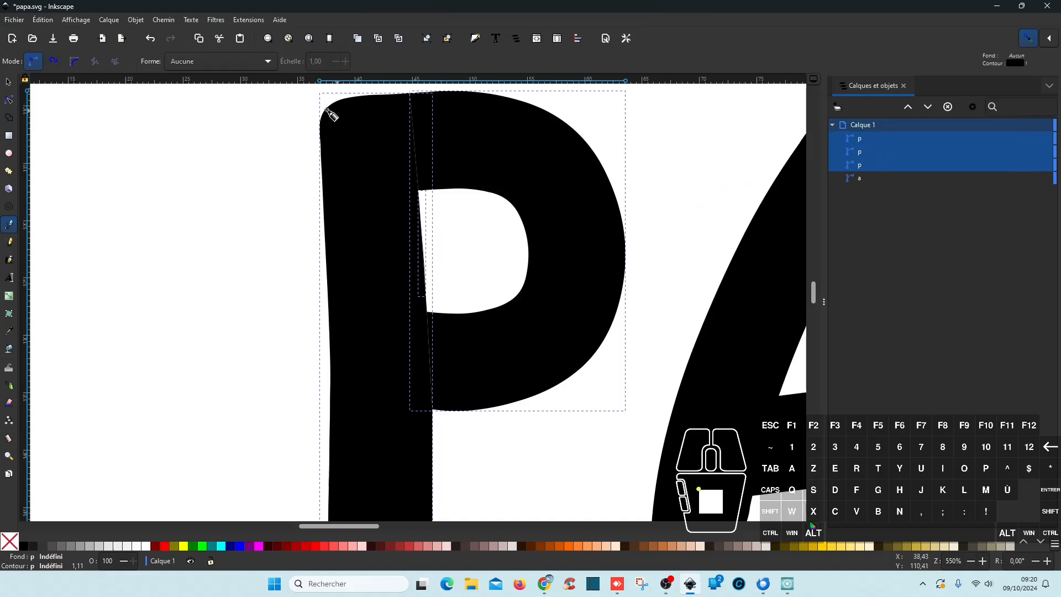
{"action": "left_click", "coordinate": [8, 83]}
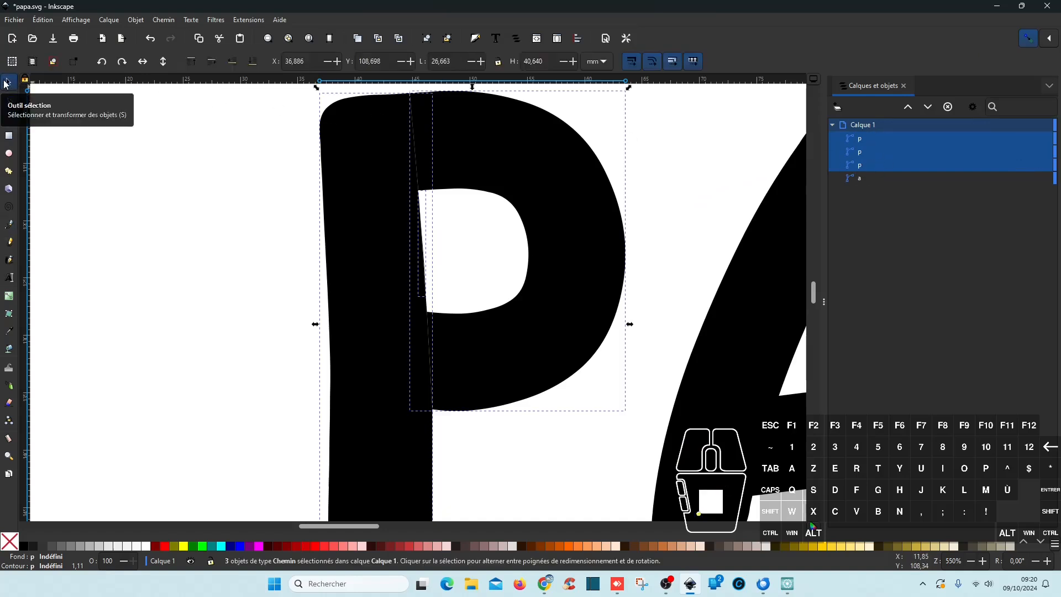
{"action": "left_click", "coordinate": [864, 170]}
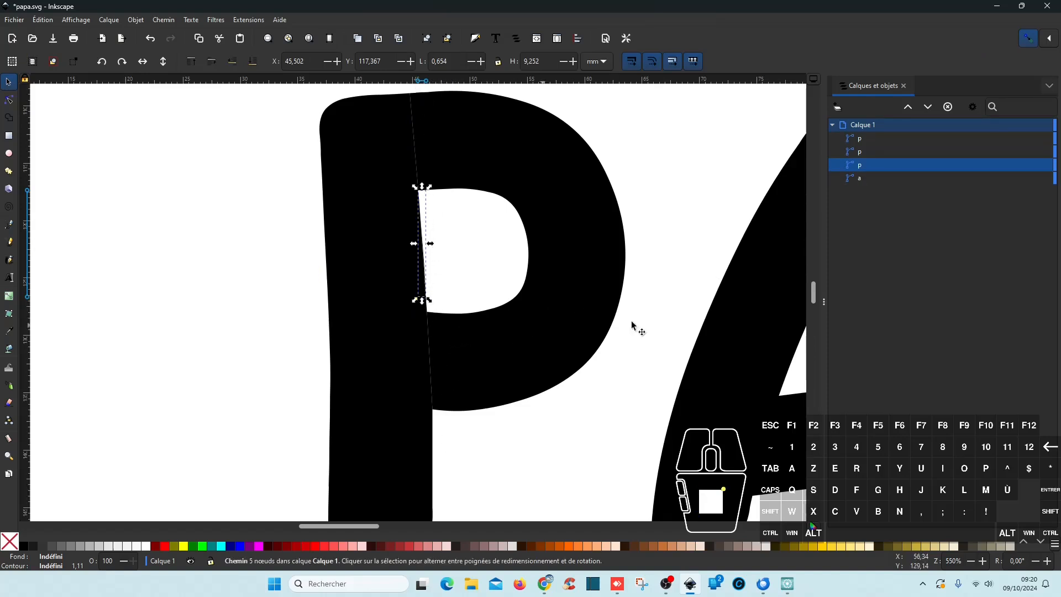
{"action": "left_click", "coordinate": [871, 139]}
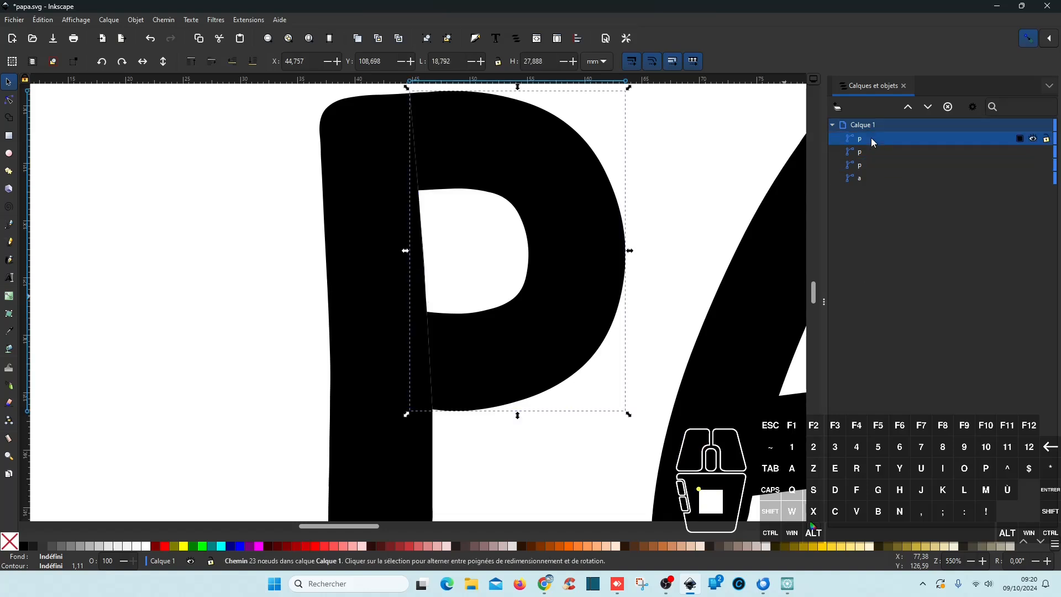
{"action": "left_click", "coordinate": [879, 152]}
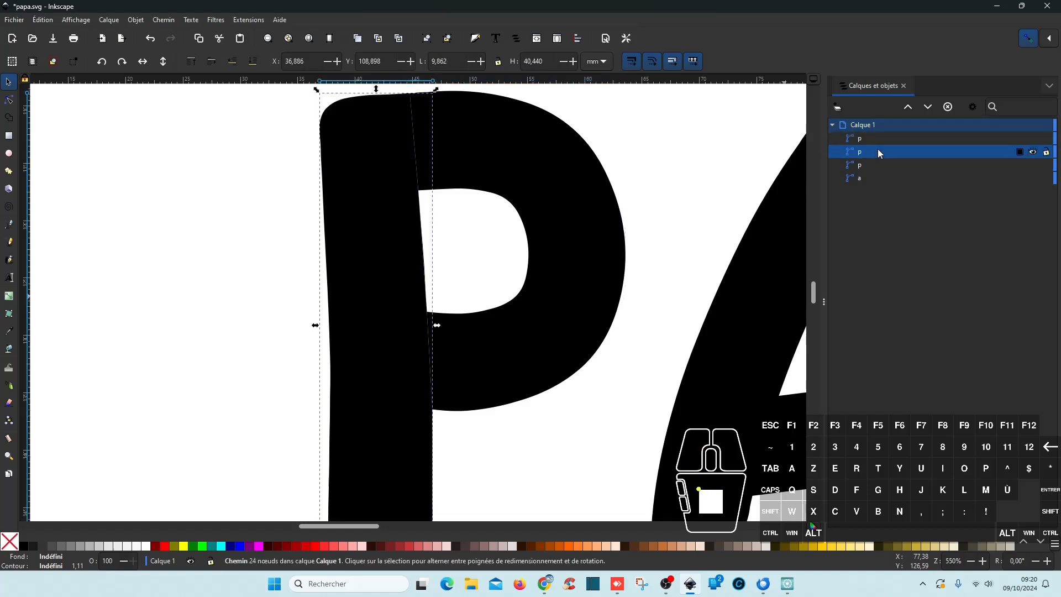
{"action": "left_click", "coordinate": [878, 163]}
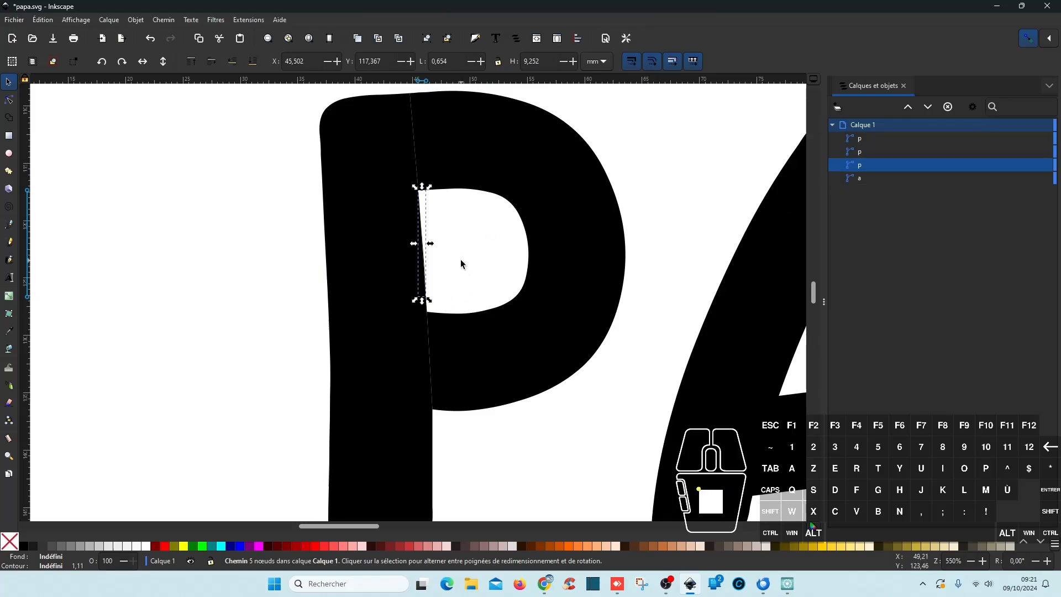
{"action": "key", "text": "Delete"}
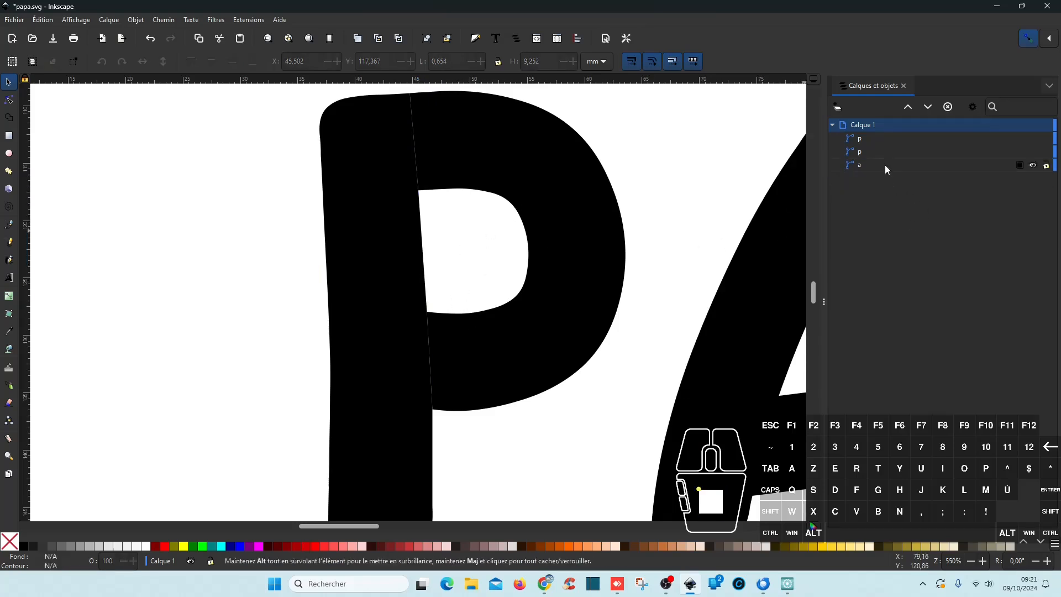
Move the P's stem piece about 2 mm left, away from the bowl, keeping it at the same height
{"action": "left_click", "coordinate": [865, 136]}
{"action": "left_click", "coordinate": [873, 153]}
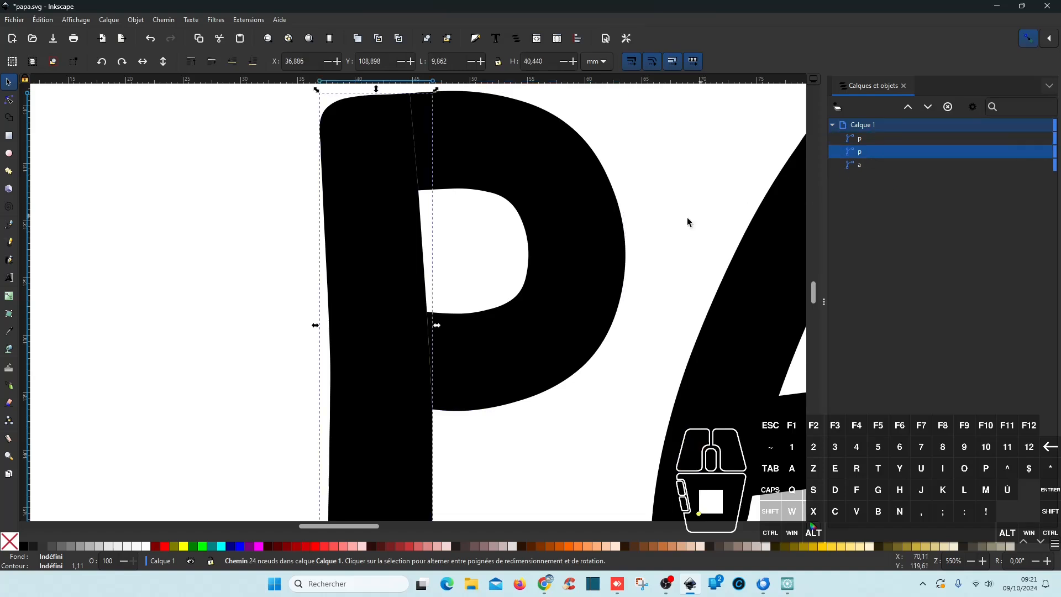
{"action": "scroll", "coordinate": [636, 235], "scroll_direction": "down", "scroll_amount": 2}
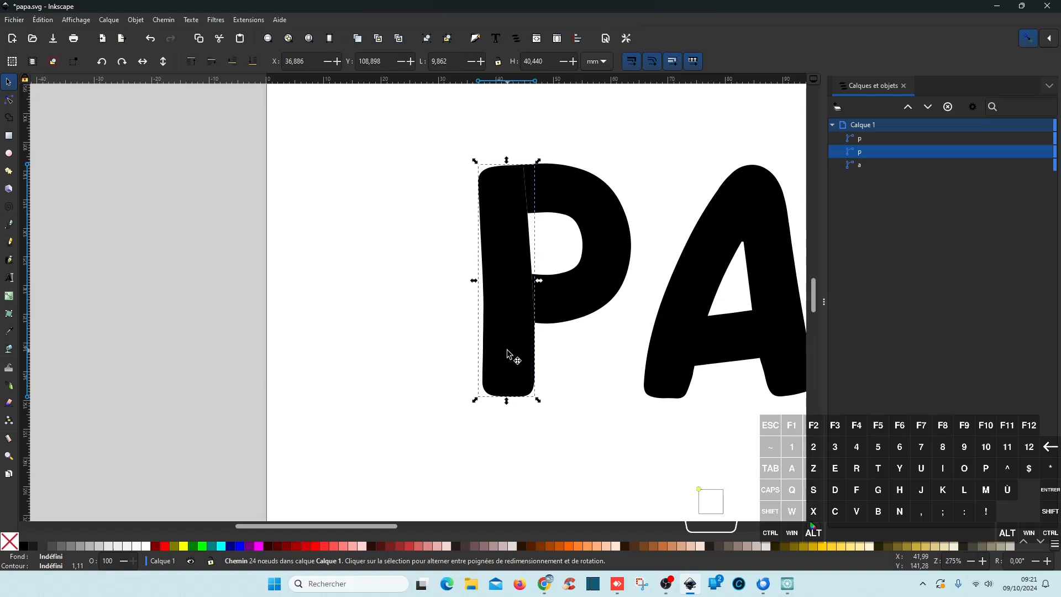
{"action": "key", "text": "ctrl"}
{"action": "mouse_move", "coordinate": [510, 281]}
{"action": "left_mouse_down"}
{"action": "mouse_move", "coordinate": [480, 281]}
{"action": "mouse_move", "coordinate": [494, 282]}
{"action": "left_mouse_up"}
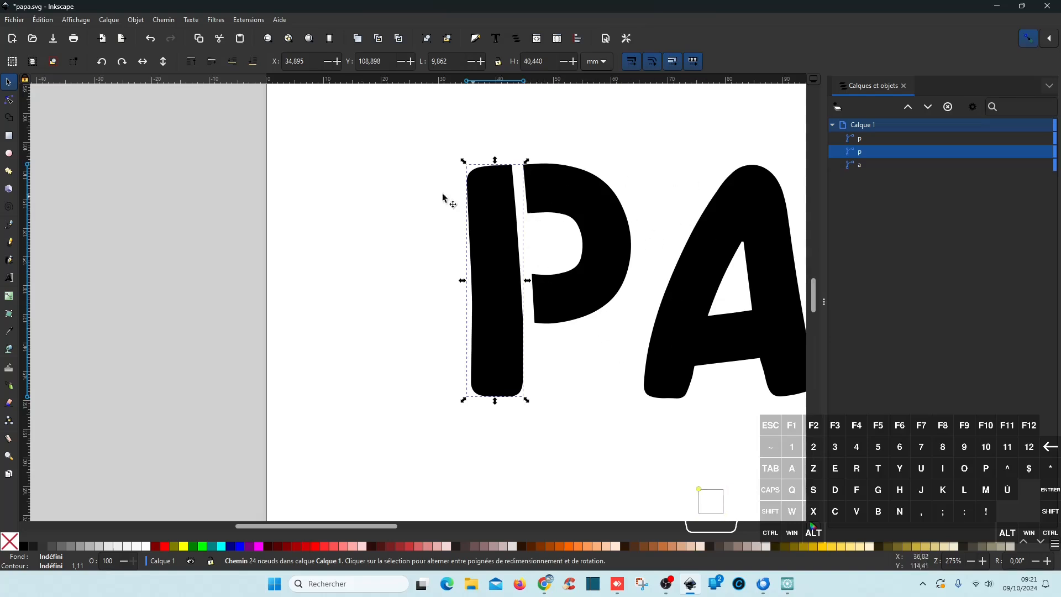
Draw a Pen line on the A from the crossbar's lower right corner through the hole's two right-leg corners to just above the letter
{"action": "left_click_drag", "start_coordinate": [645, 270], "coordinate": [422, 269]}
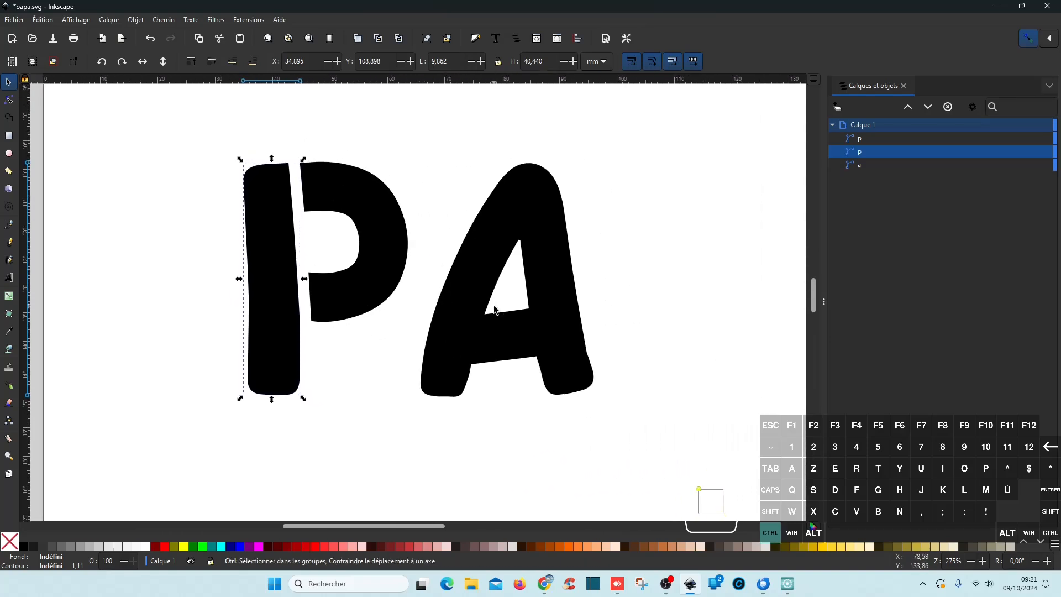
{"action": "scroll", "coordinate": [493, 303], "scroll_direction": "up", "scroll_amount": 1}
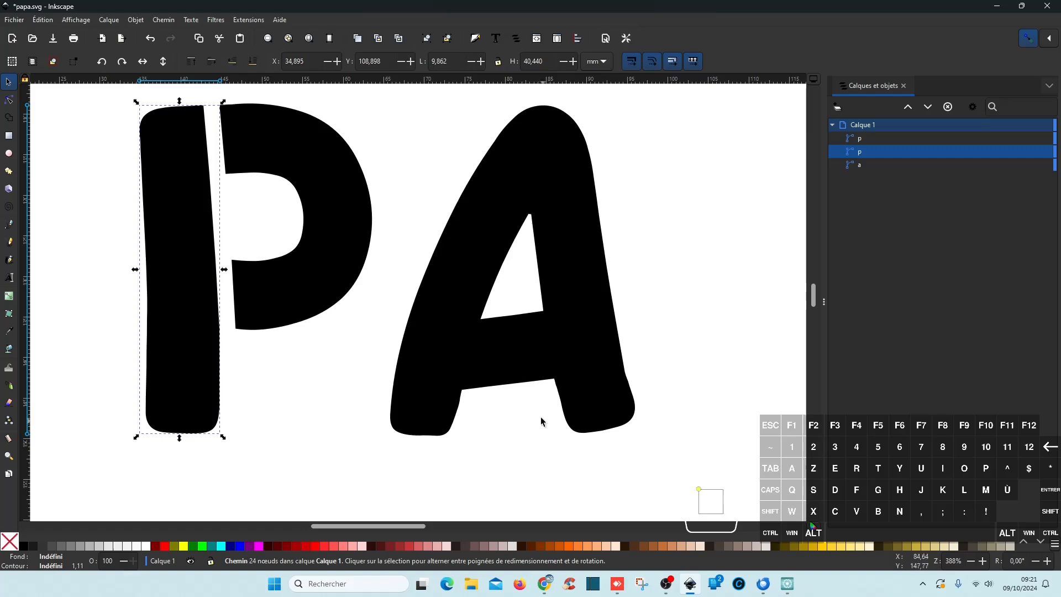
{"action": "left_click", "coordinate": [9, 225]}
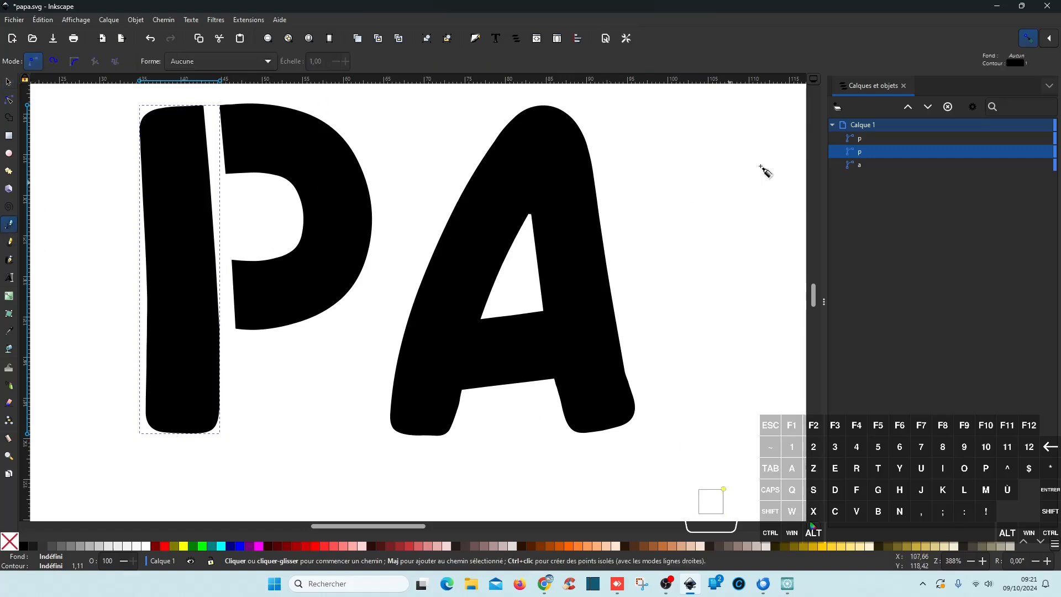
{"action": "left_click", "coordinate": [555, 379]}
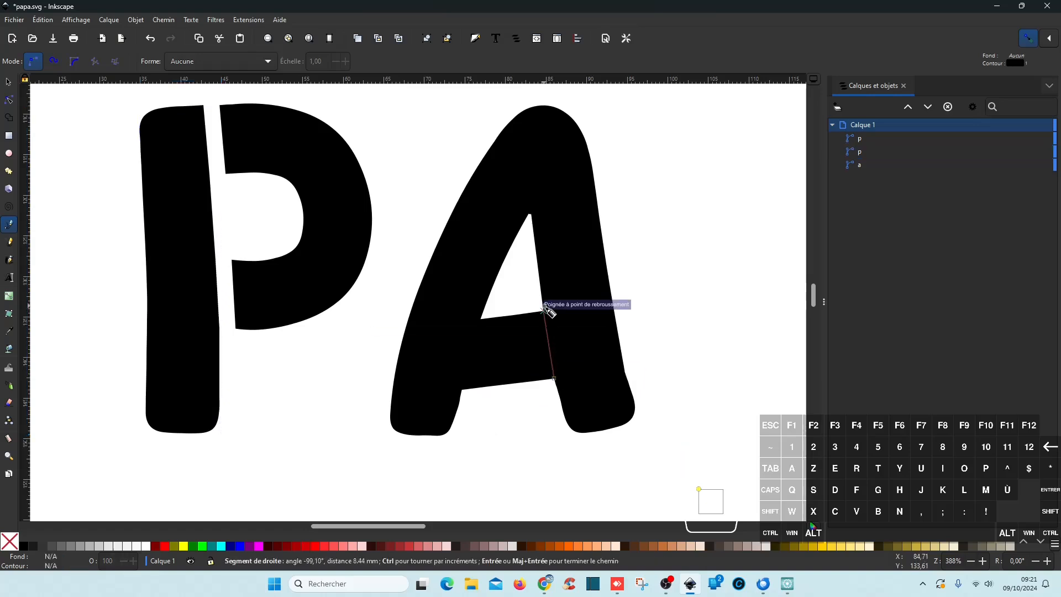
{"action": "left_click", "coordinate": [544, 311]}
{"action": "left_click", "coordinate": [532, 213]}
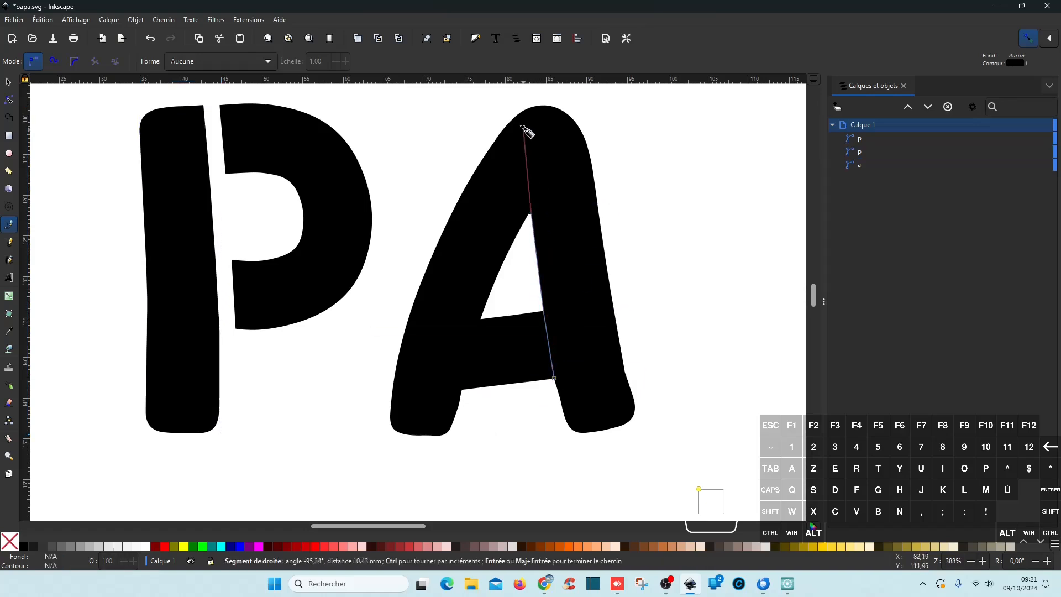
{"action": "left_click", "coordinate": [516, 92]}
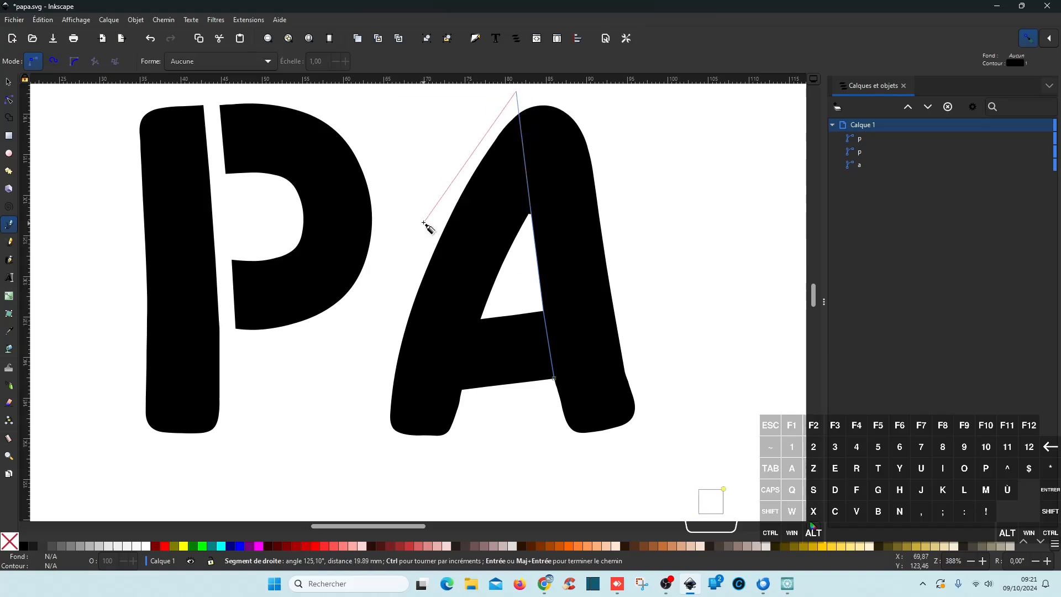
{"action": "right_click", "coordinate": [427, 202]}
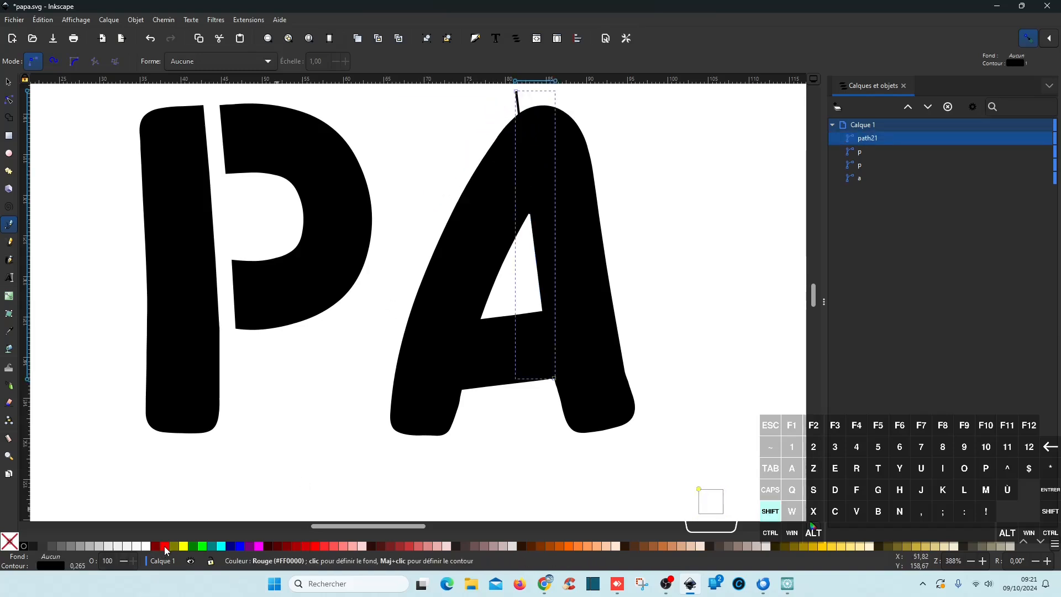
Give the cutting line across the A a red stroke 0.1 mm wide
{"action": "left_click", "coordinate": [164, 548], "text": "shift"}
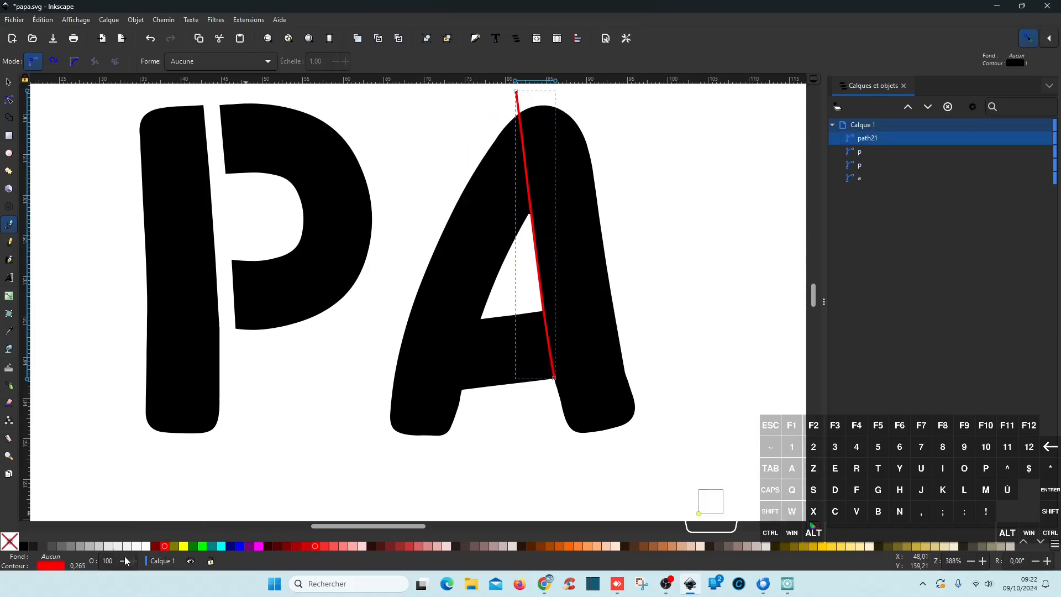
{"action": "right_click", "coordinate": [78, 569]}
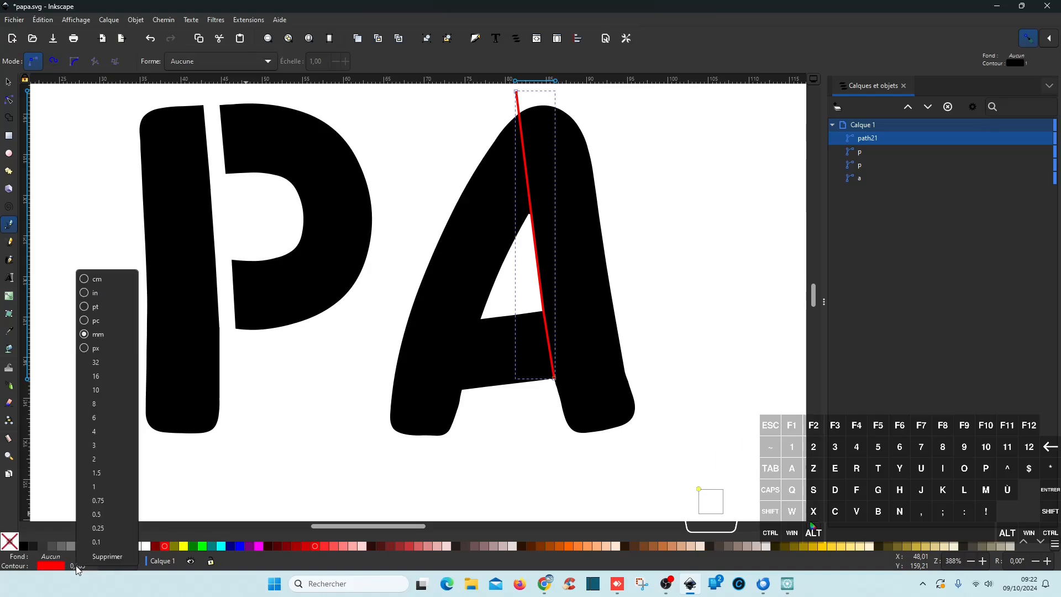
{"action": "left_click", "coordinate": [101, 543]}
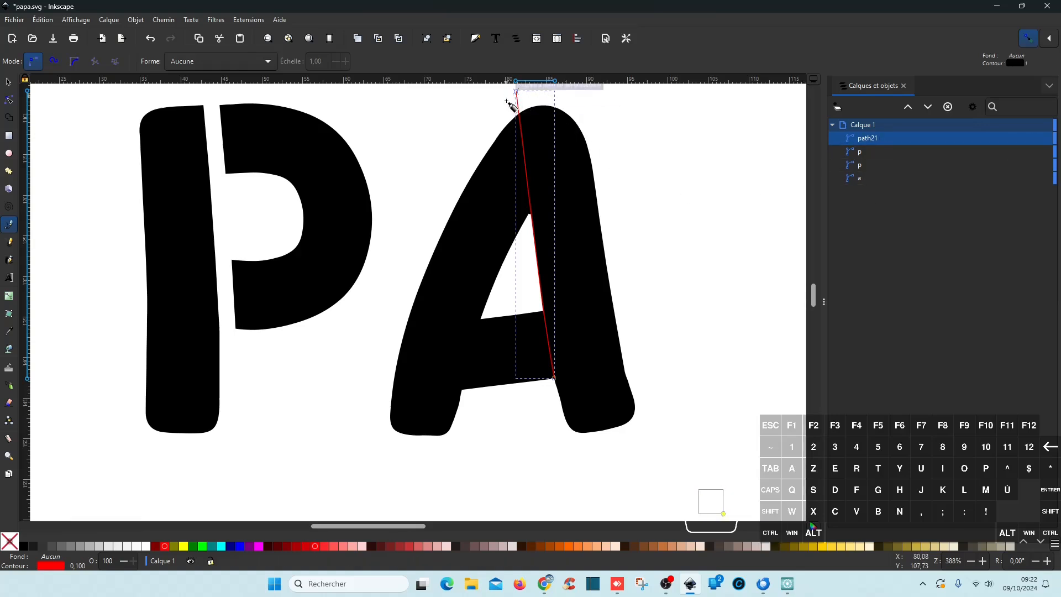
Split the A along the red line by applying Division to path21 and "a"
{"action": "left_click", "coordinate": [873, 181], "text": "ctrl"}
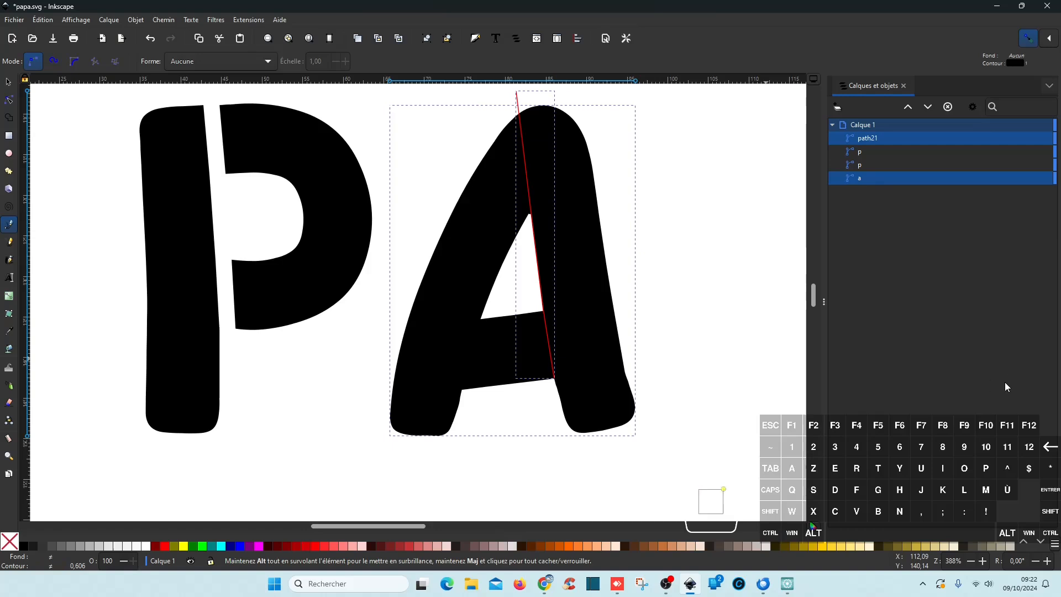
{"action": "left_click", "coordinate": [161, 21]}
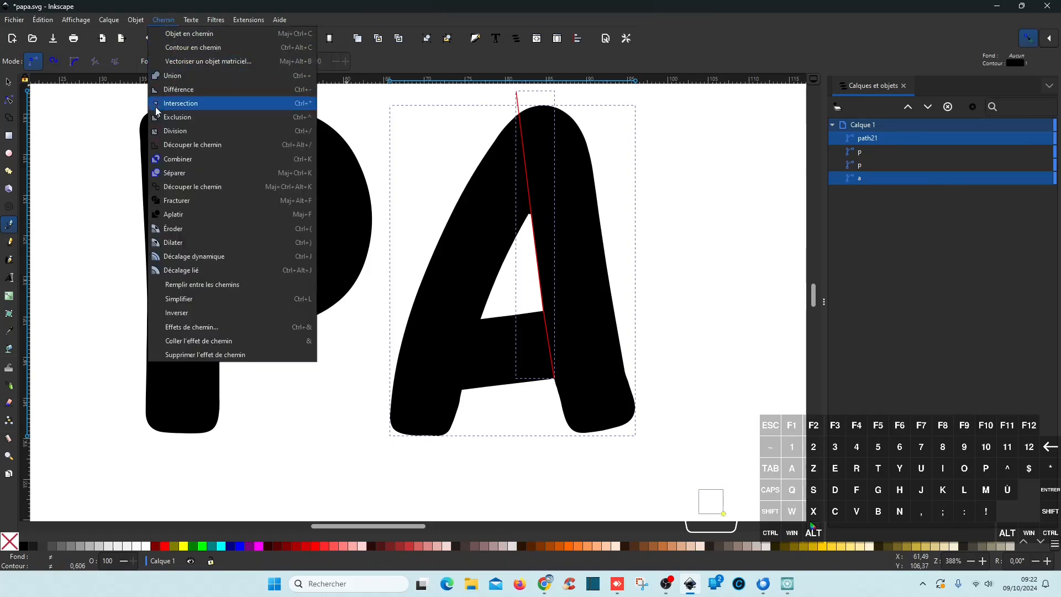
{"action": "left_click", "coordinate": [191, 133]}
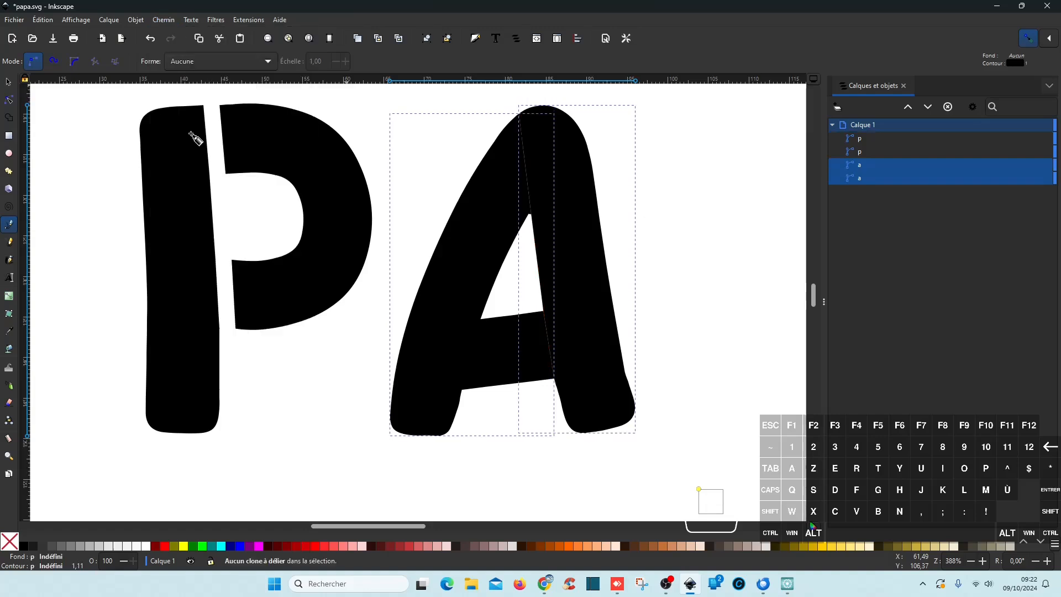
Check the two pieces of the A and move the right leg about 1.9 mm right, away from the left piece
{"action": "left_click", "coordinate": [867, 178]}
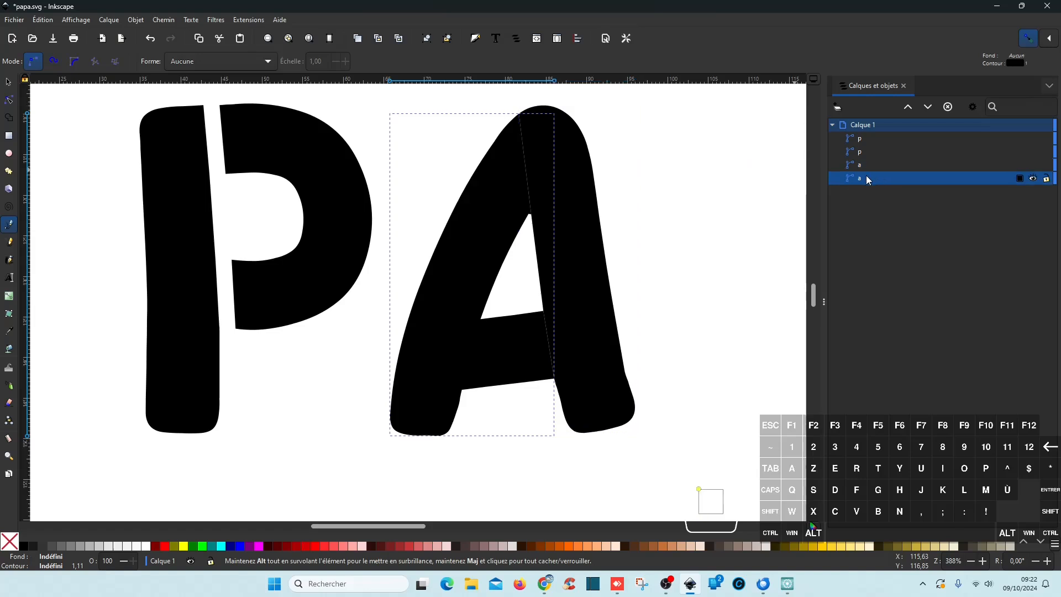
{"action": "left_click", "coordinate": [865, 165]}
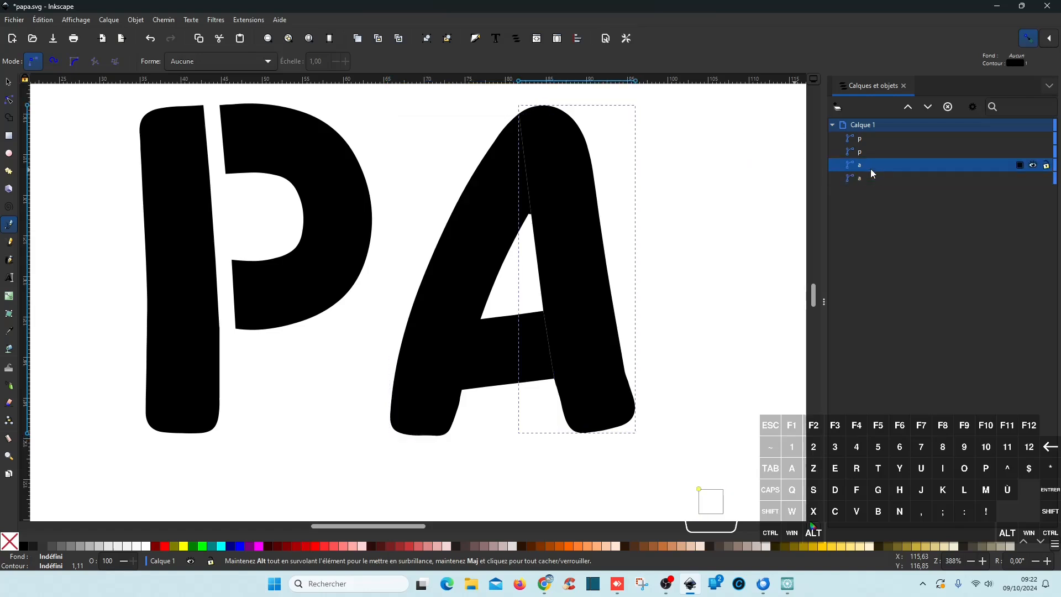
{"action": "key", "text": "shift+alt+d"}
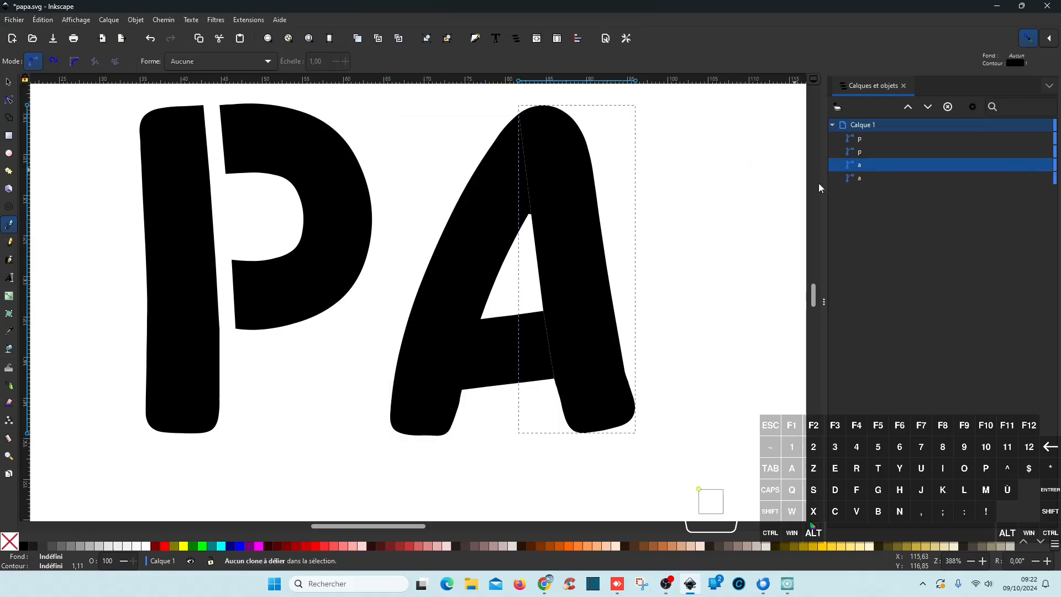
{"action": "left_click", "coordinate": [10, 82]}
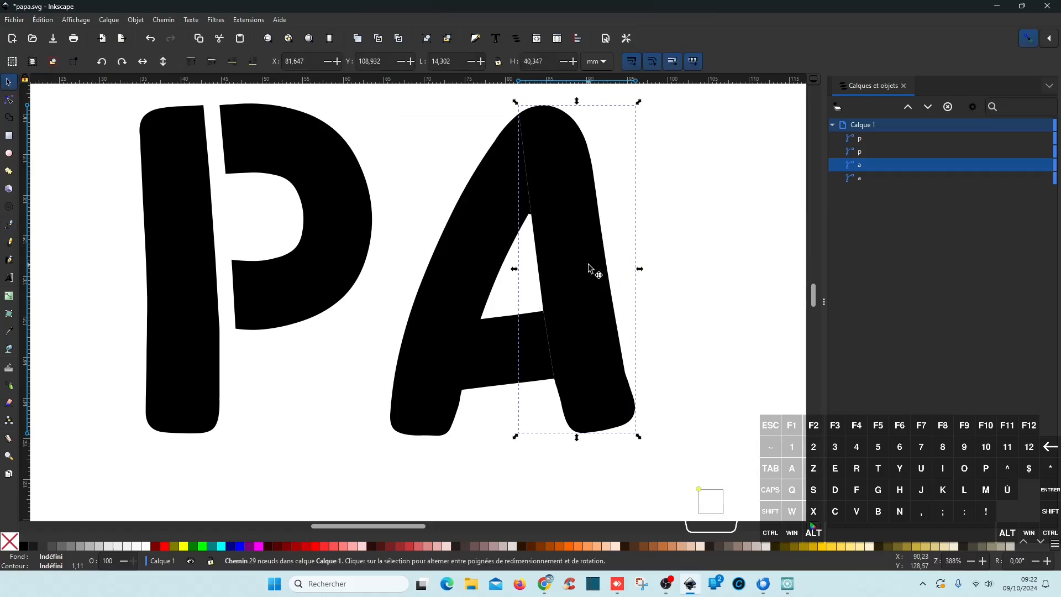
{"action": "mouse_move", "coordinate": [591, 268]}
{"action": "left_mouse_down"}
{"action": "mouse_move", "coordinate": [606, 265]}
{"action": "mouse_move", "coordinate": [578, 236]}
{"action": "left_mouse_up"}
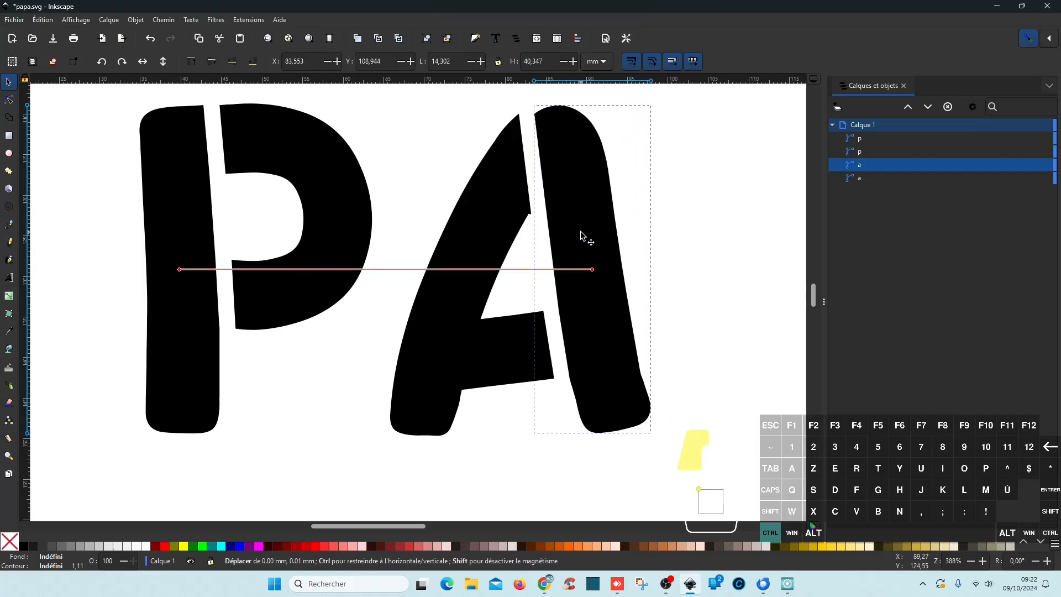
{"action": "left_click_drag", "start_coordinate": [580, 234], "coordinate": [583, 235]}
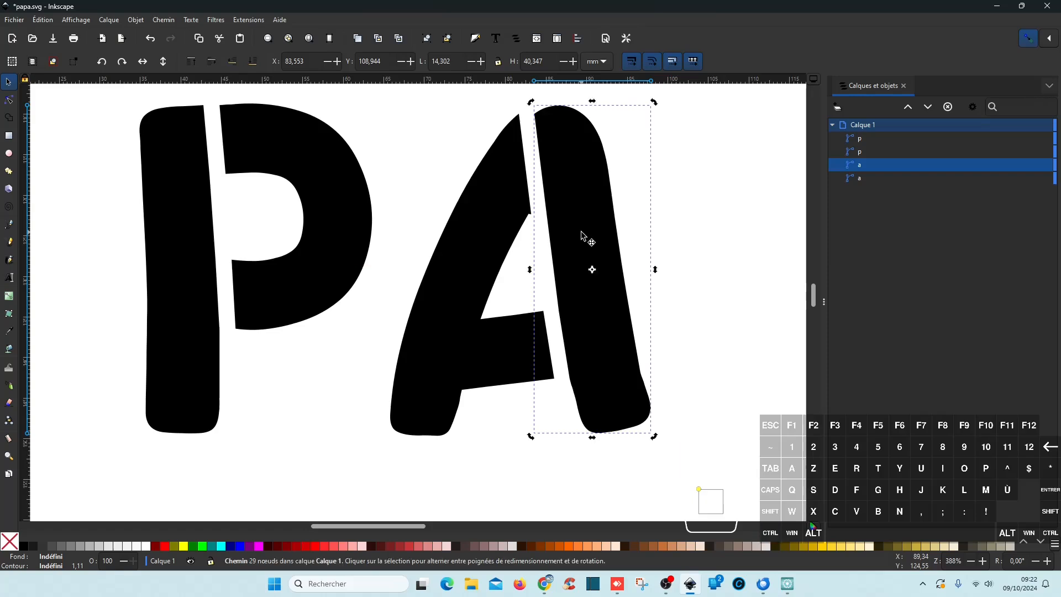
{"action": "left_click", "coordinate": [700, 231]}
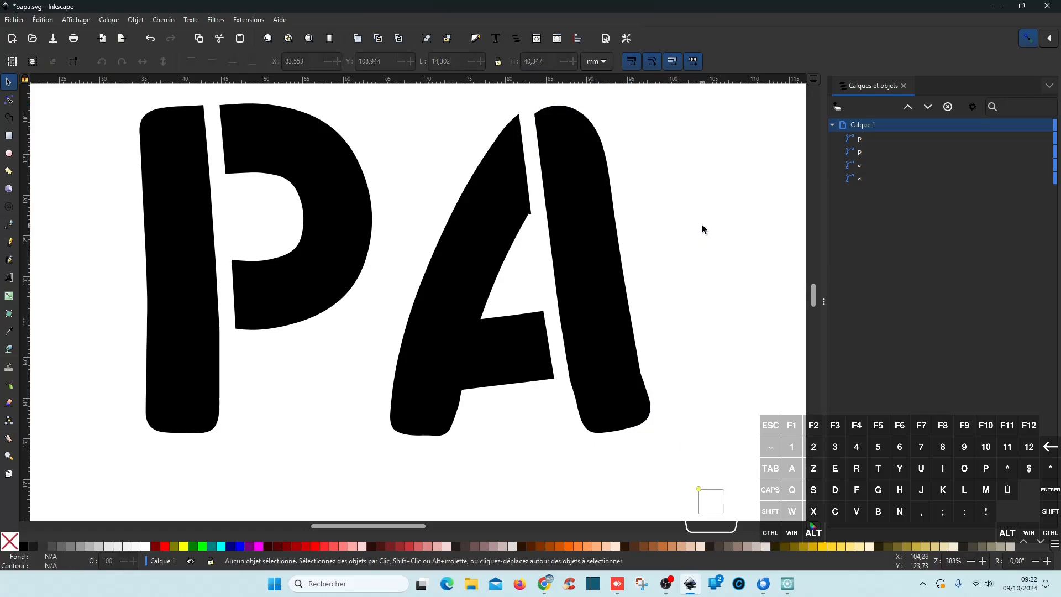
Raise the outer node of the notch at the hole's apex on the A's left piece by about 0.34 mm
{"action": "scroll", "coordinate": [529, 240], "scroll_direction": "up", "scroll_amount": 7}
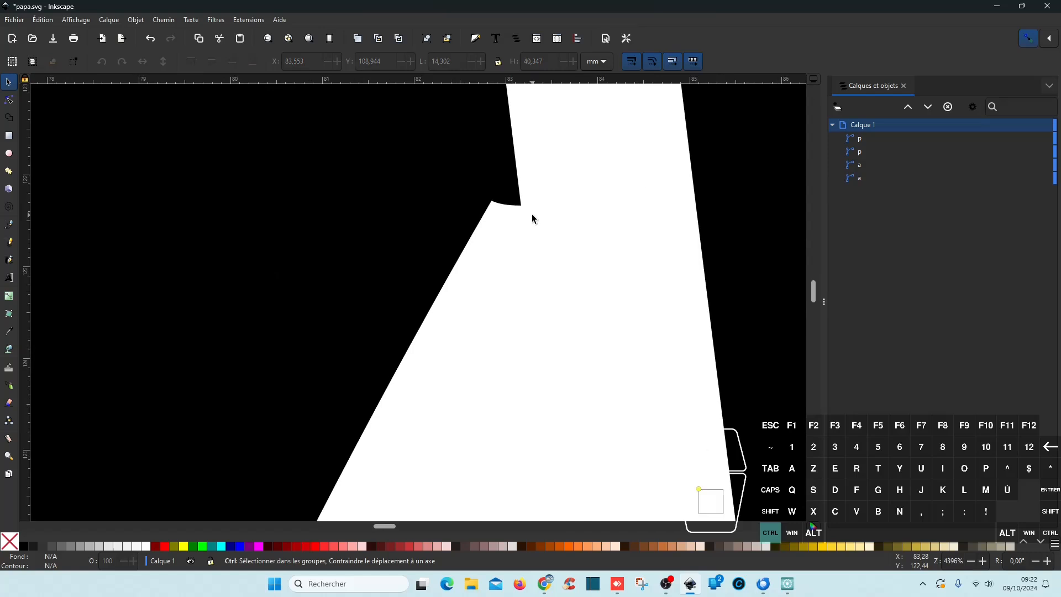
{"action": "scroll", "coordinate": [516, 227], "scroll_direction": "down", "scroll_amount": 4}
{"action": "scroll", "coordinate": [516, 226], "scroll_direction": "up", "scroll_amount": 3}
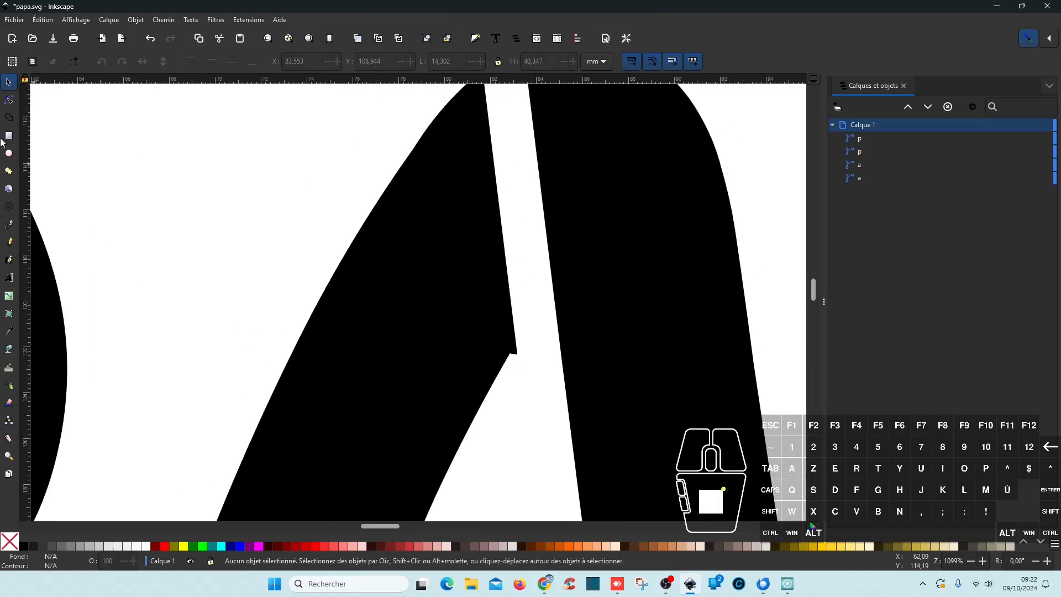
{"action": "left_click", "coordinate": [430, 254]}
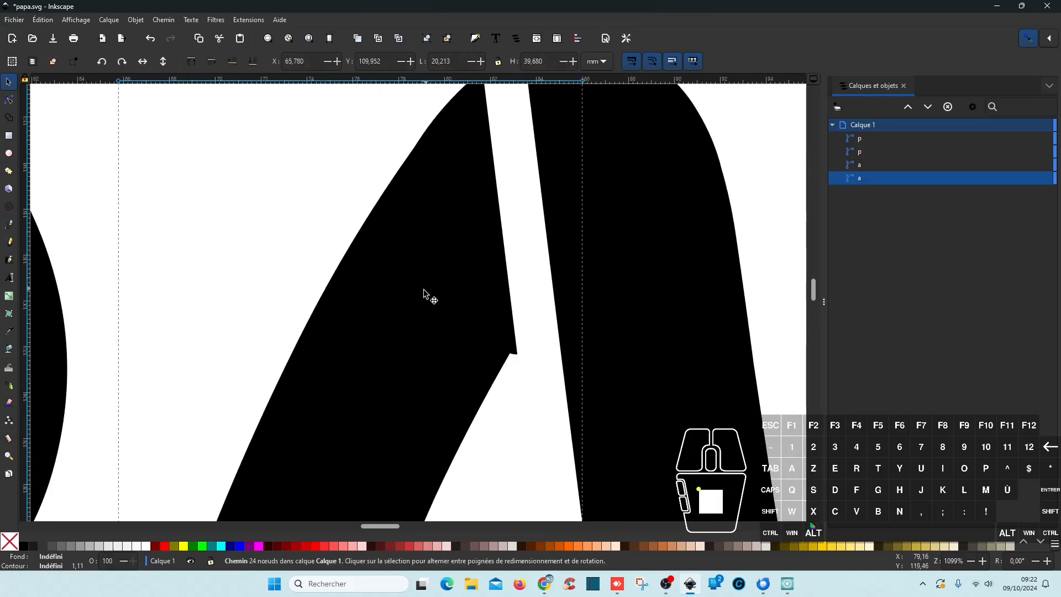
{"action": "left_click", "coordinate": [9, 102]}
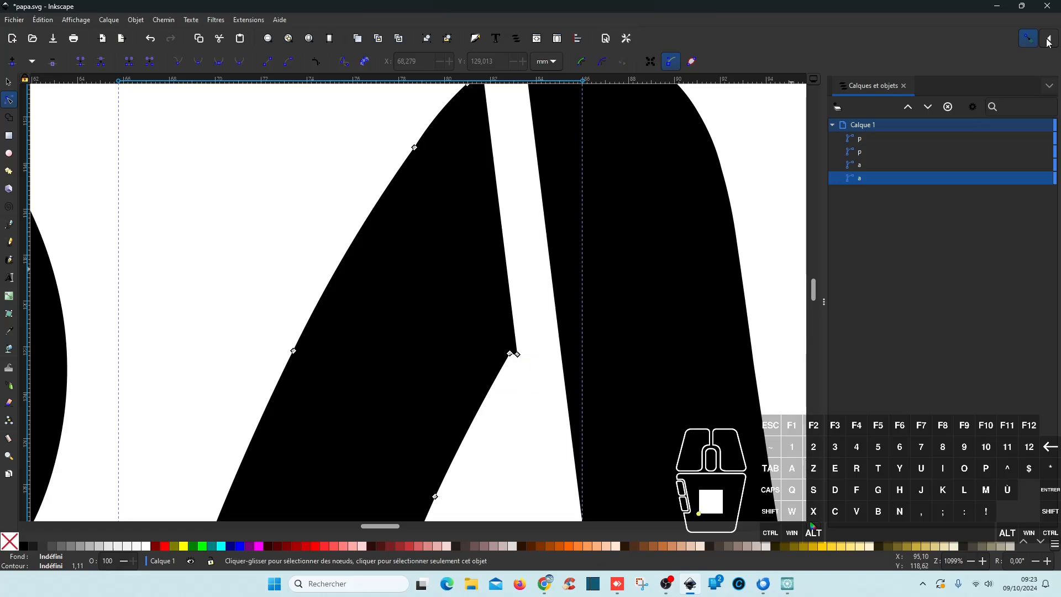
{"action": "left_click_drag", "start_coordinate": [517, 354], "coordinate": [517, 347]}
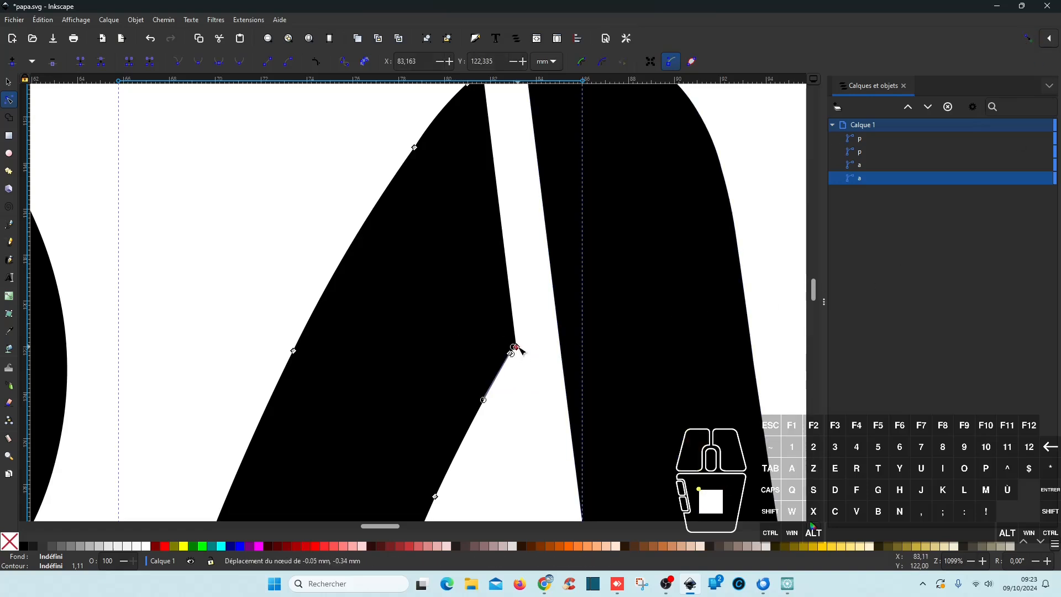
{"action": "left_click", "coordinate": [545, 391]}
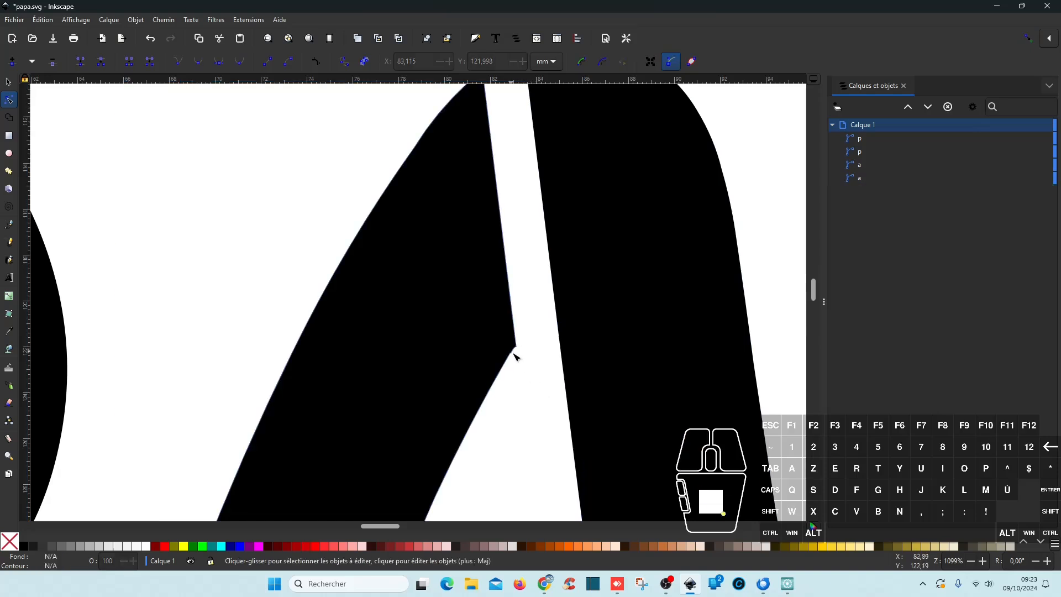
Try to delete the two notch nodes at the inner corner of the A's left piece, and undo the deletion
{"action": "scroll", "coordinate": [518, 354], "scroll_direction": "up", "scroll_amount": 5, "text": "ctrl"}
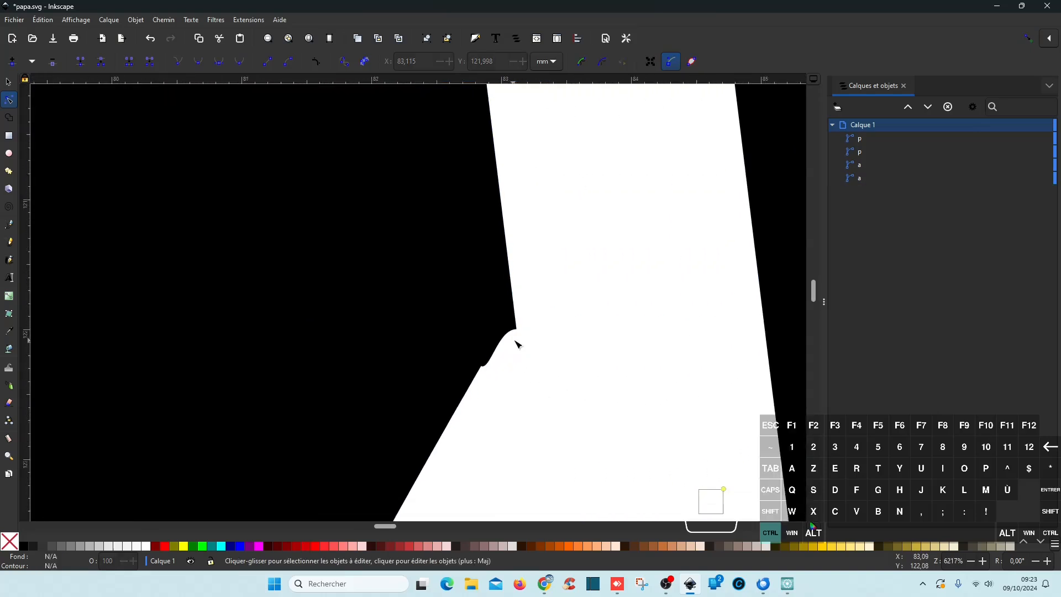
{"action": "left_click", "coordinate": [499, 349]}
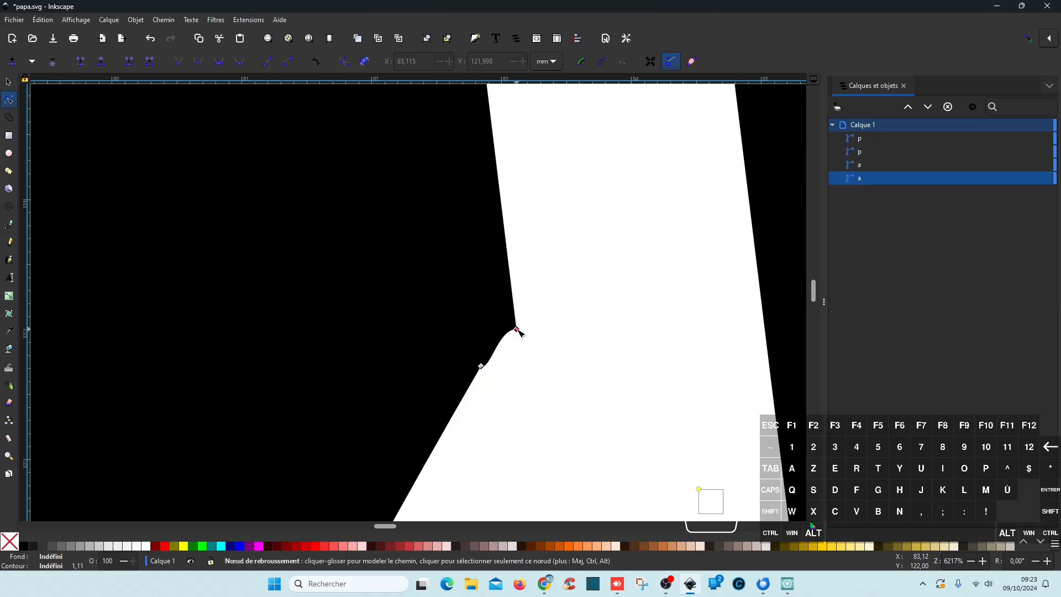
{"action": "left_click", "coordinate": [478, 365], "text": "shift"}
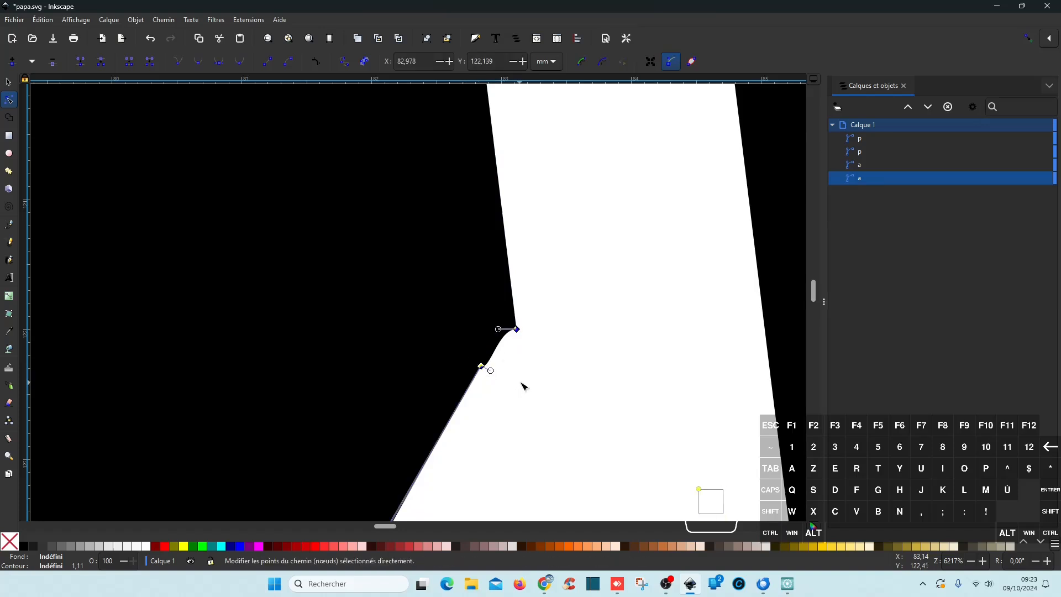
{"action": "key", "text": "Delete"}
{"action": "scroll", "coordinate": [494, 367], "scroll_direction": "down", "scroll_amount": 7}
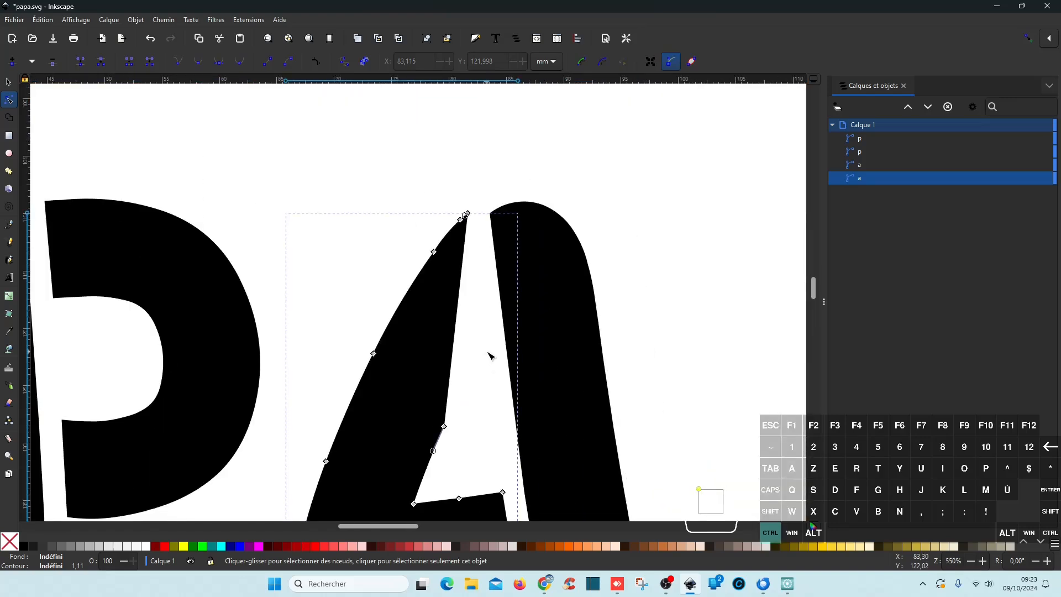
{"action": "key", "text": "ctrl+z"}
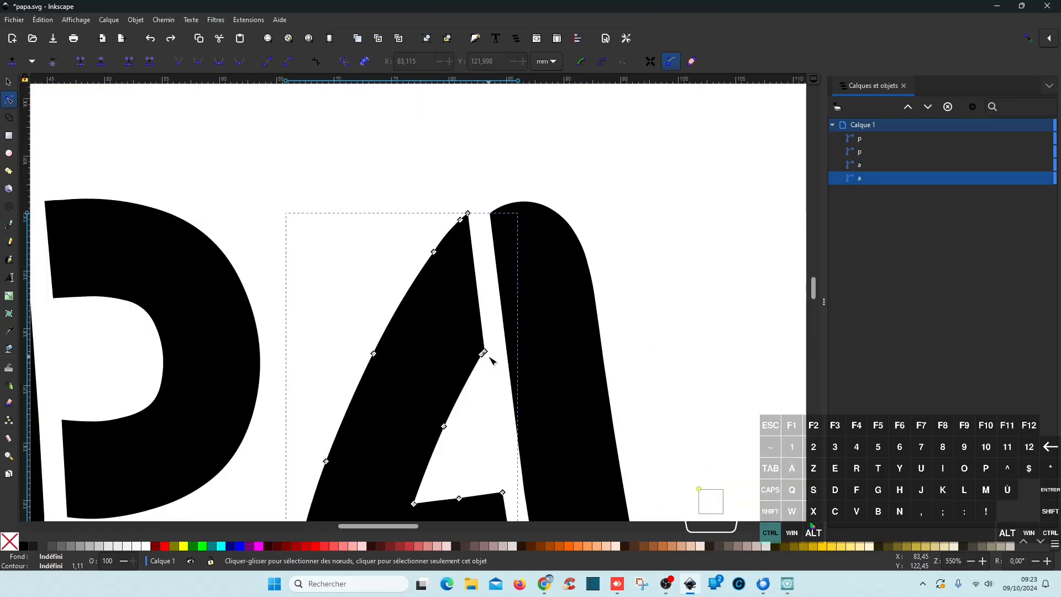
Delete the lower notch node at the hole's apex on the A's left piece to leave one sharp corner
{"action": "scroll", "coordinate": [494, 367], "scroll_direction": "up", "scroll_amount": 15}
{"action": "left_click", "coordinate": [476, 378]}
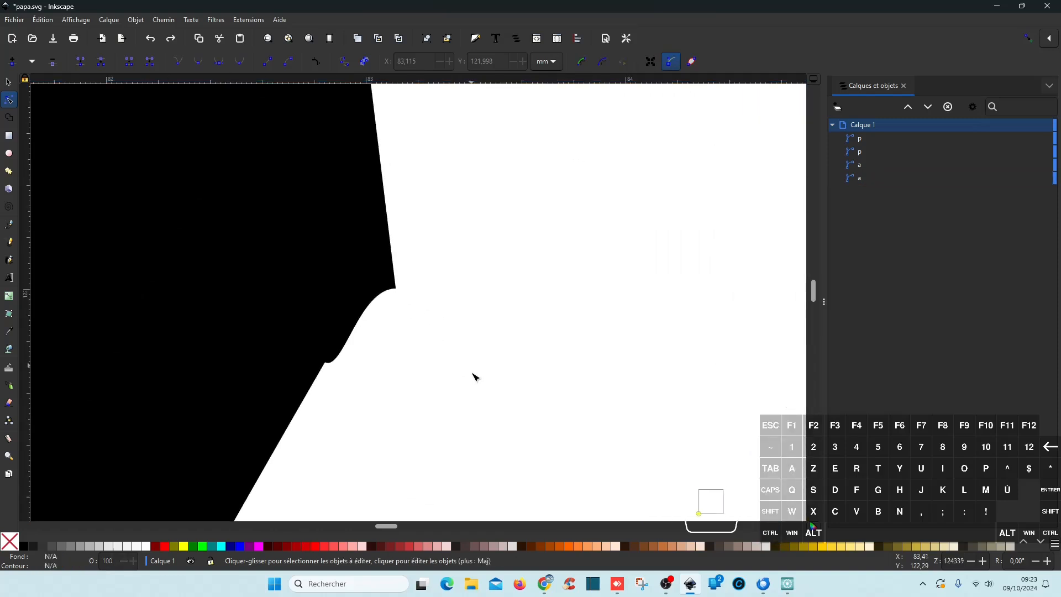
{"action": "left_click", "coordinate": [317, 330]}
{"action": "left_click", "coordinate": [325, 362]}
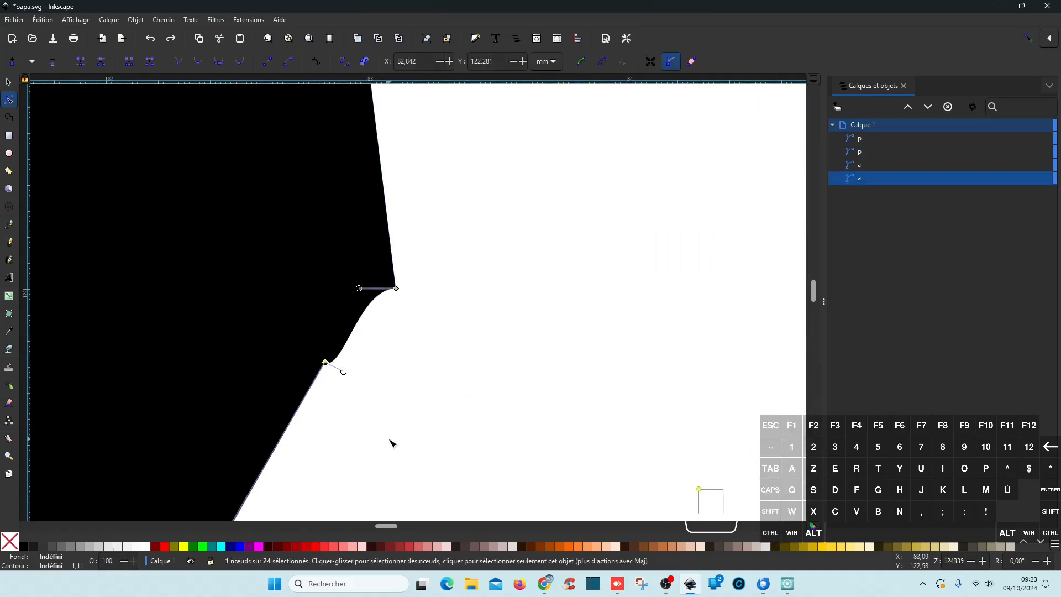
{"action": "key", "text": "Delete"}
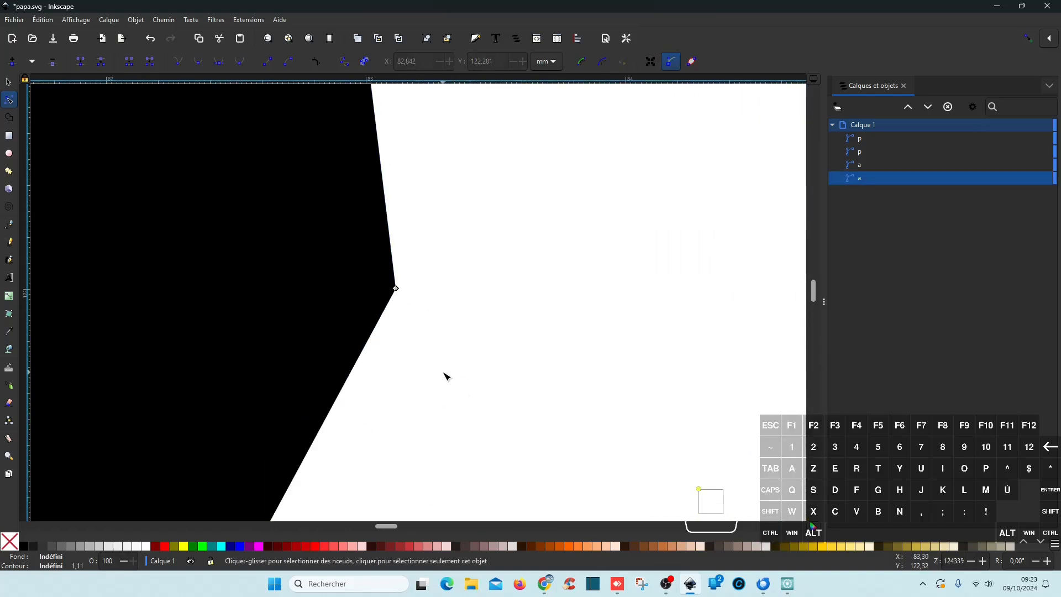
{"action": "scroll", "coordinate": [420, 326], "scroll_direction": "down", "scroll_amount": 16}
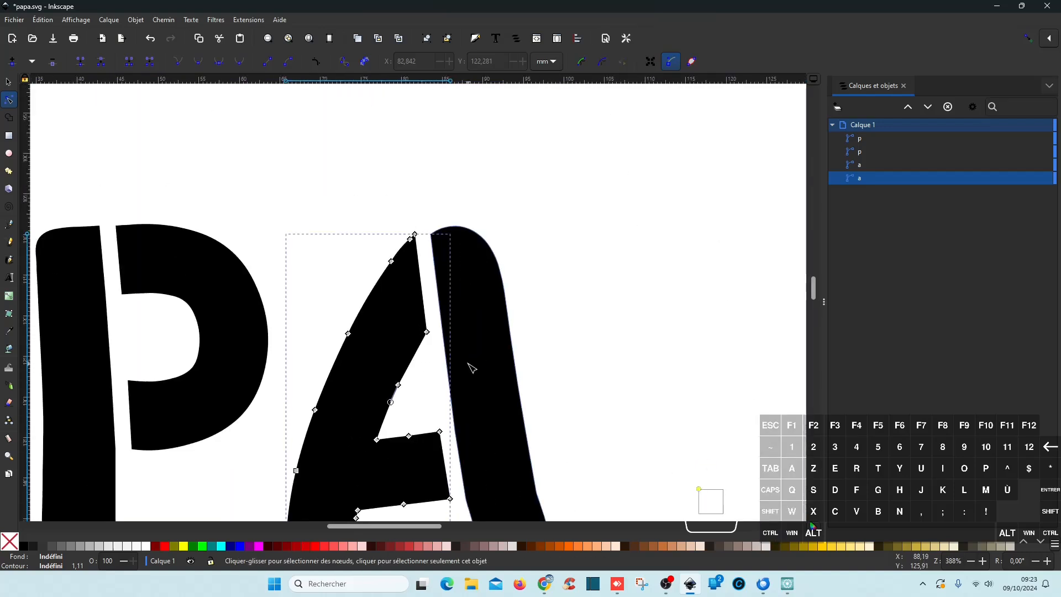
{"action": "left_click", "coordinate": [572, 346]}
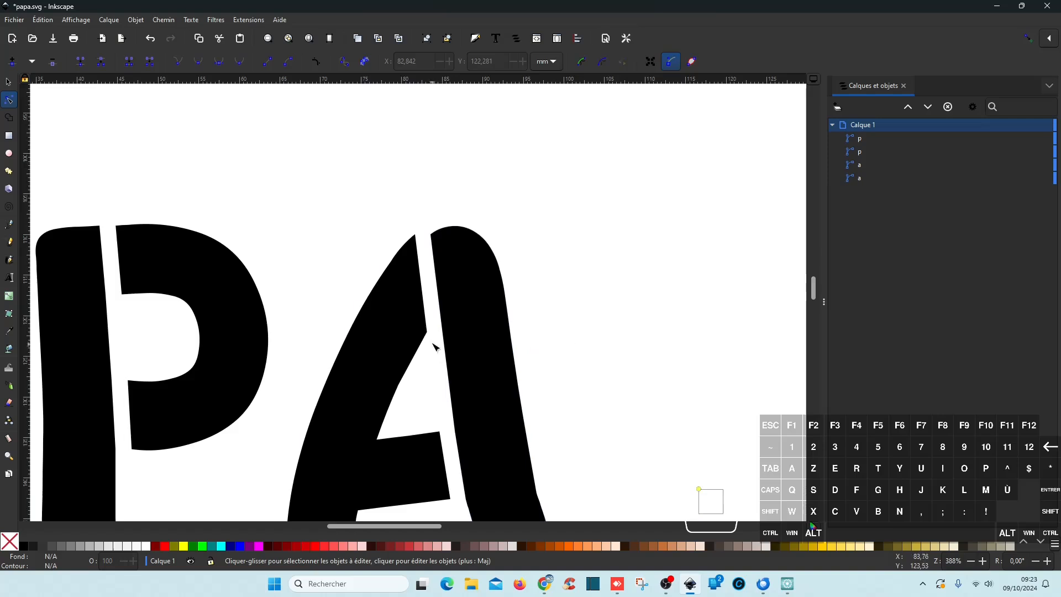
{"action": "scroll", "coordinate": [433, 347], "scroll_direction": "up", "scroll_amount": 5}
{"action": "scroll", "coordinate": [434, 340], "scroll_direction": "down", "scroll_amount": 5}
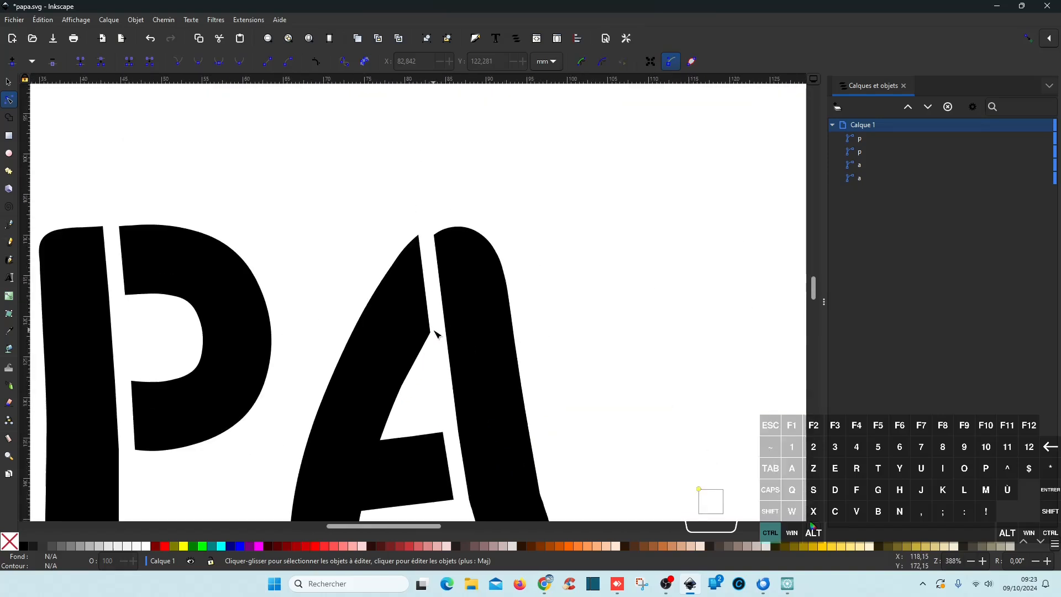
{"action": "scroll", "coordinate": [586, 345], "scroll_direction": "down", "scroll_amount": 5}
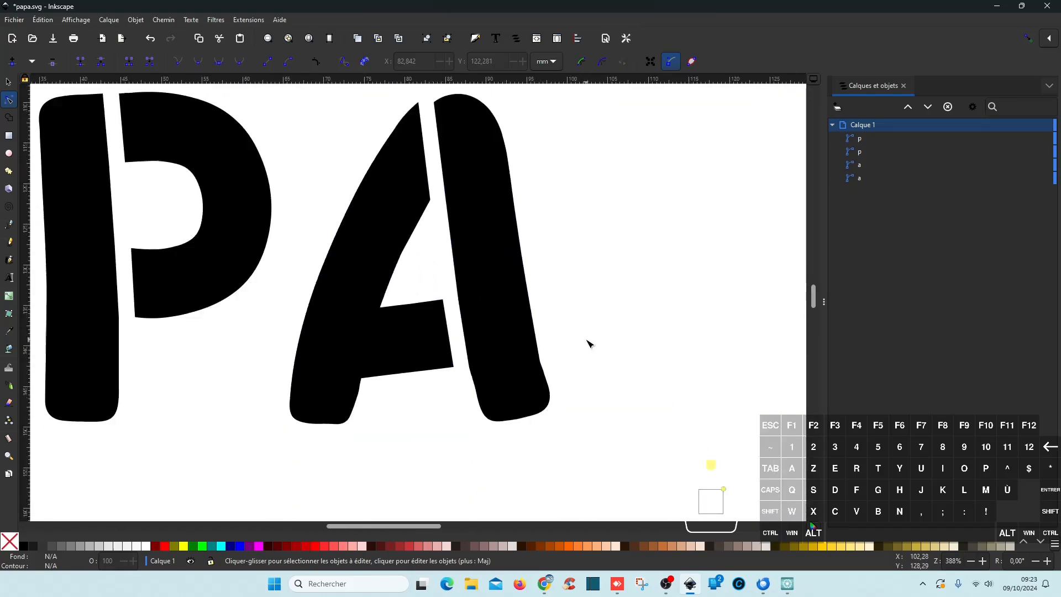
Delete the two nodes midway along the bend on the outer edge of the A's right leg, just above its foot
{"action": "left_click", "coordinate": [542, 375]}
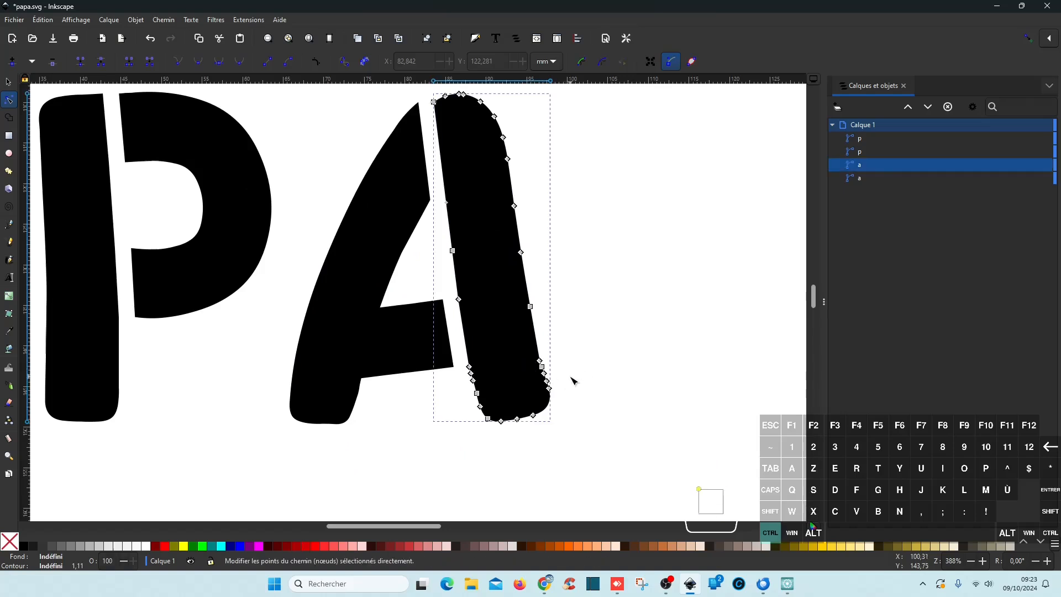
{"action": "scroll", "coordinate": [570, 379], "scroll_direction": "up", "scroll_amount": 6}
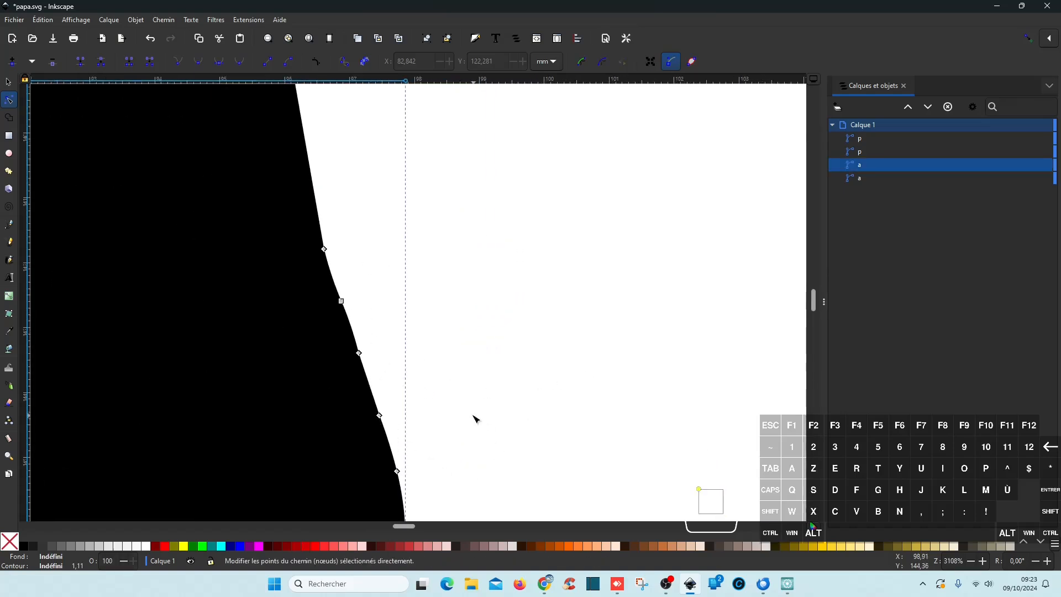
{"action": "left_click_drag", "start_coordinate": [289, 292], "coordinate": [353, 363]}
{"action": "key", "text": "Delete"}
{"action": "left_click", "coordinate": [339, 307]}
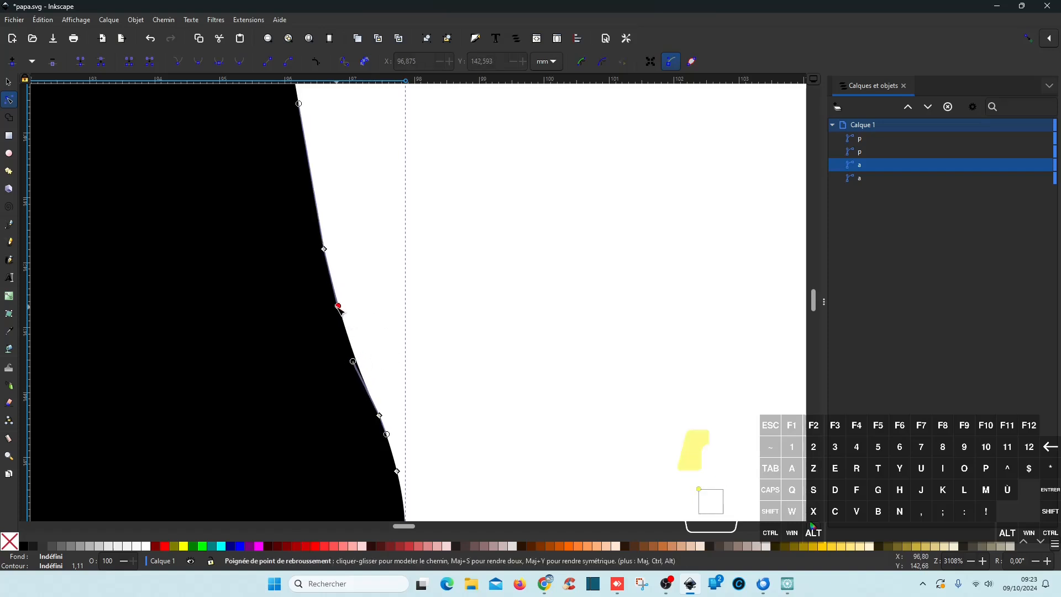
{"action": "left_click", "coordinate": [454, 375]}
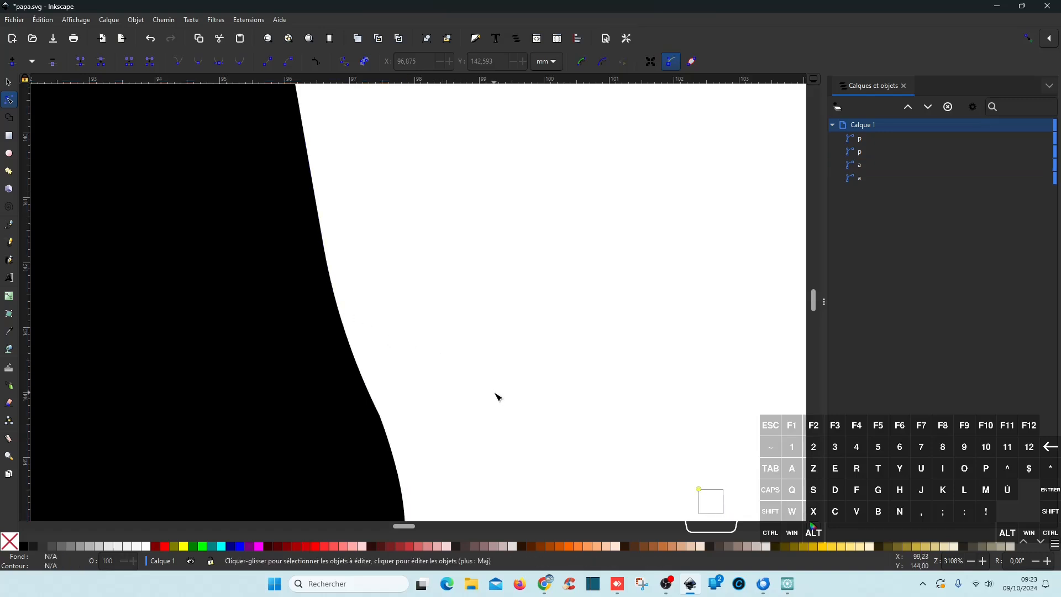
{"action": "scroll", "coordinate": [498, 392], "scroll_direction": "down", "scroll_amount": 3}
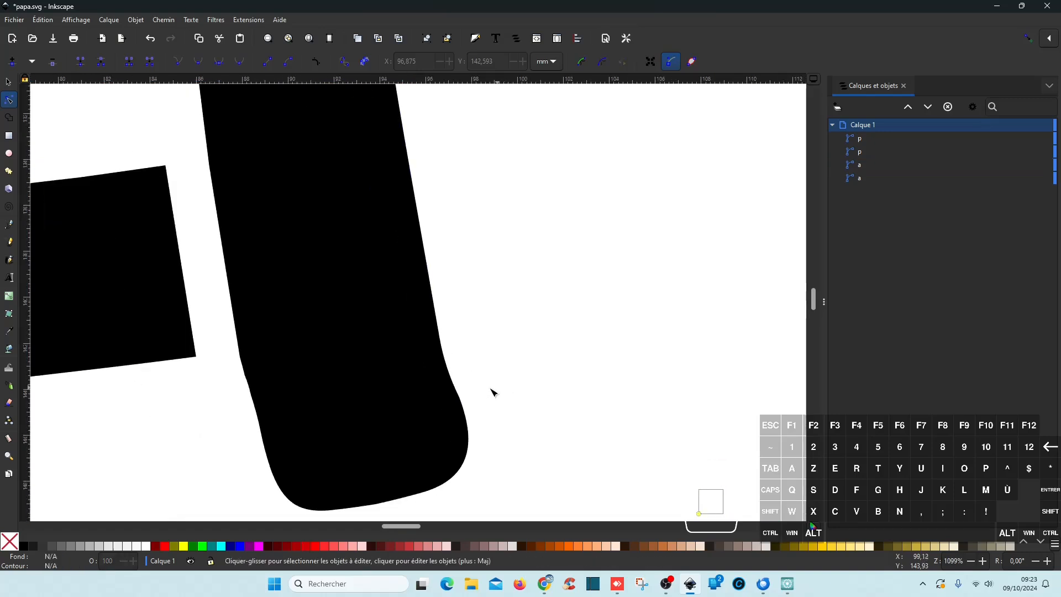
{"action": "left_click", "coordinate": [294, 404]}
{"action": "left_click", "coordinate": [545, 391]}
{"action": "scroll", "coordinate": [547, 387], "scroll_direction": "down", "scroll_amount": 5}
{"action": "scroll", "coordinate": [550, 385], "scroll_direction": "up", "scroll_amount": 2}
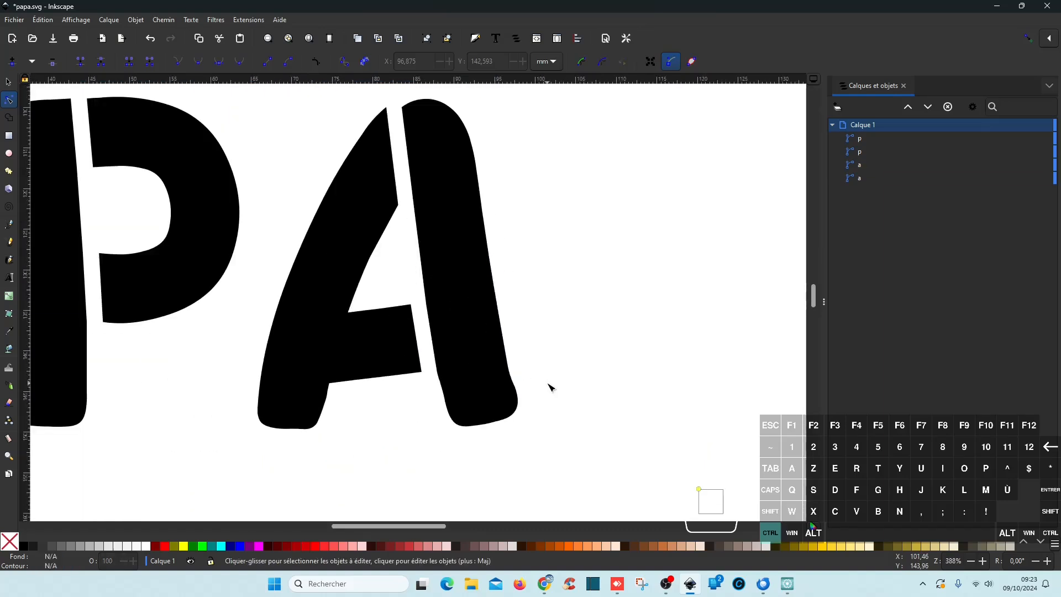
Duplicate all four pieces of the P and the A together
{"action": "left_click_drag", "start_coordinate": [574, 371], "coordinate": [667, 391]}
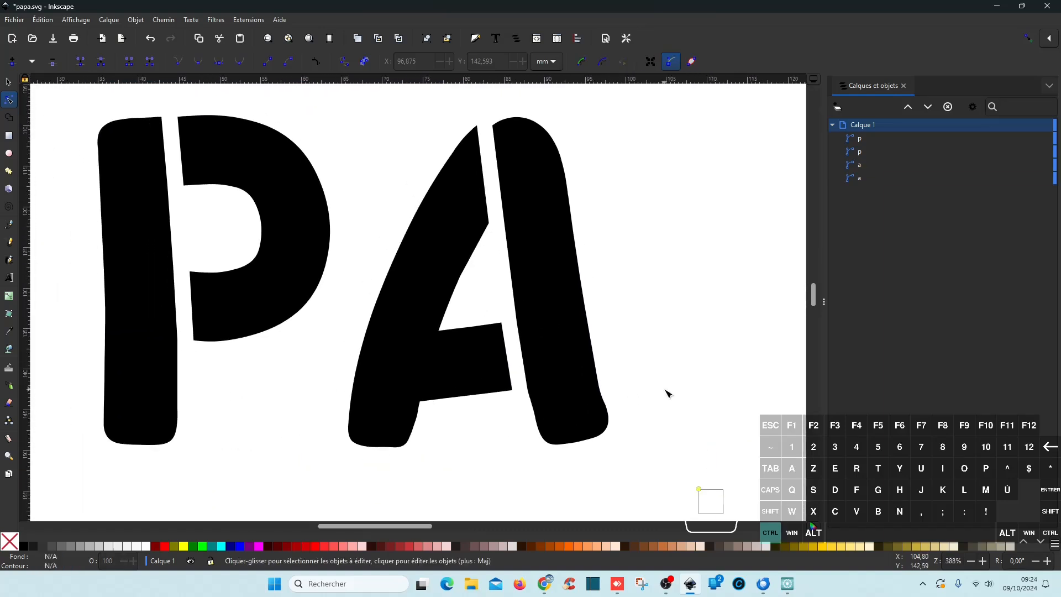
{"action": "scroll", "coordinate": [669, 390], "scroll_direction": "down", "scroll_amount": 1}
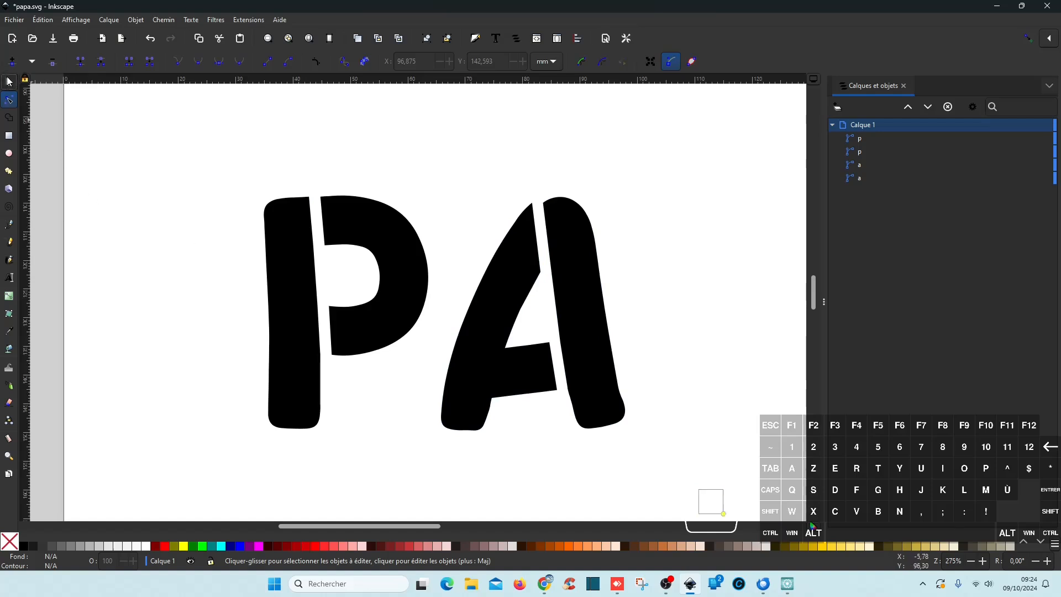
{"action": "left_click", "coordinate": [9, 82]}
{"action": "left_click_drag", "start_coordinate": [202, 170], "coordinate": [670, 462]}
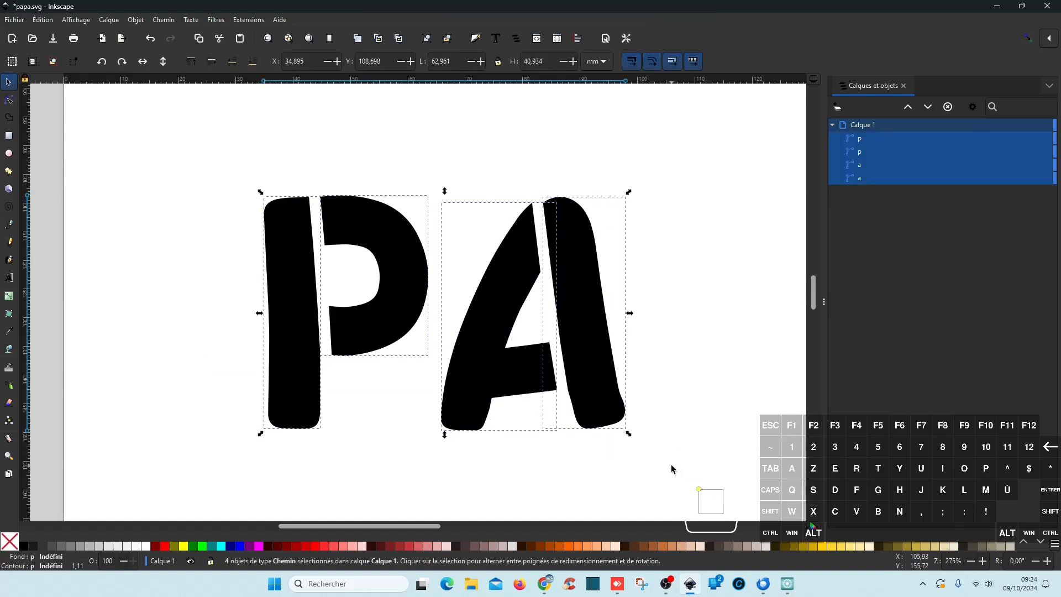
{"action": "left_click", "coordinate": [42, 20]}
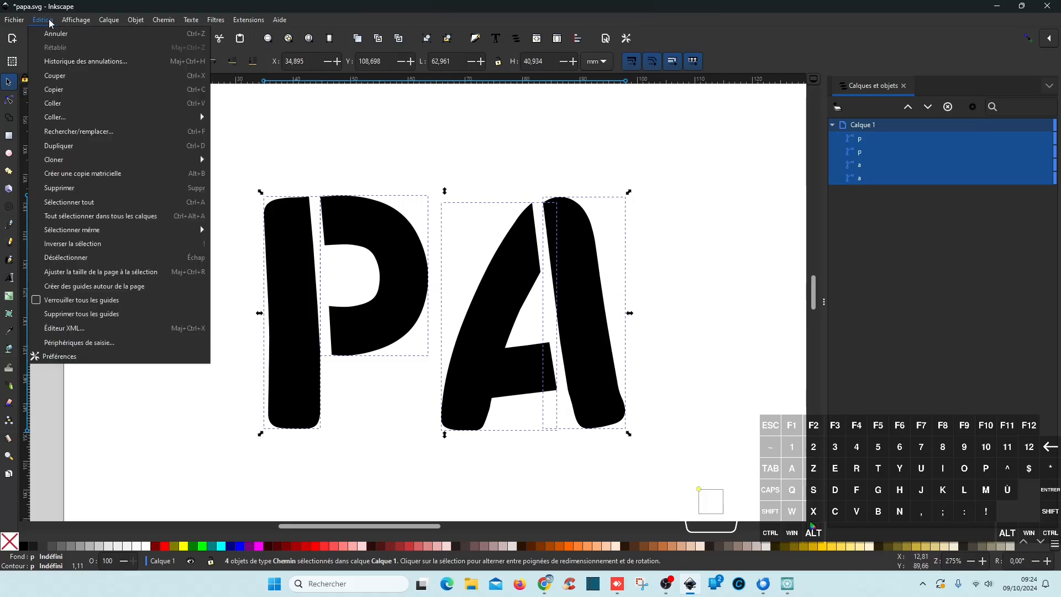
{"action": "left_click", "coordinate": [721, 327]}
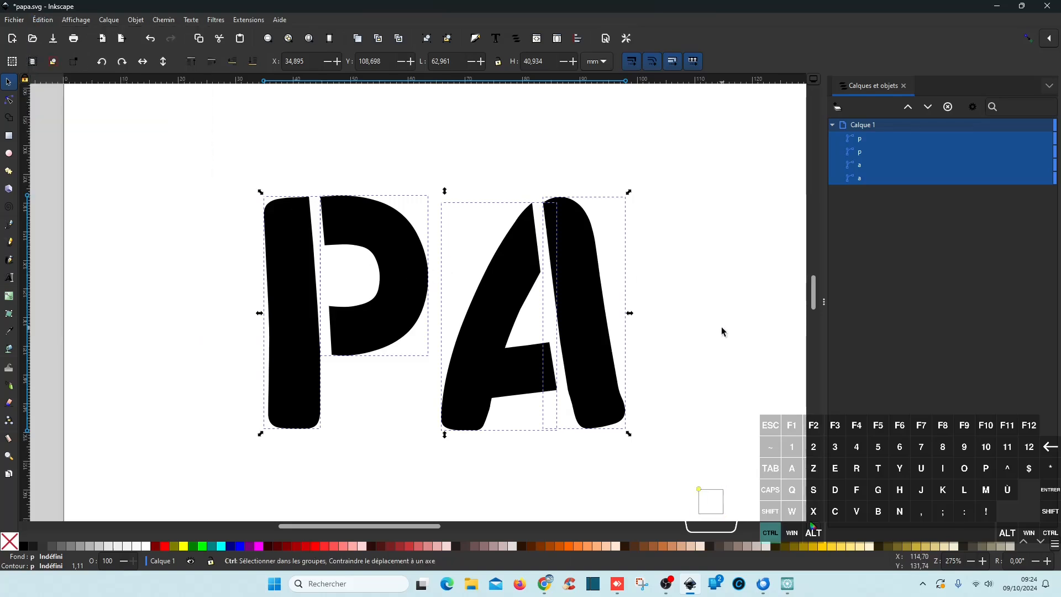
{"action": "key", "text": "ctrl+d"}
Turn on snapping and move the duplicated P and A horizontally 65.19 mm to the right to form PAPA with even letter spacing
{"action": "scroll", "coordinate": [713, 333], "scroll_direction": "down", "scroll_amount": 1}
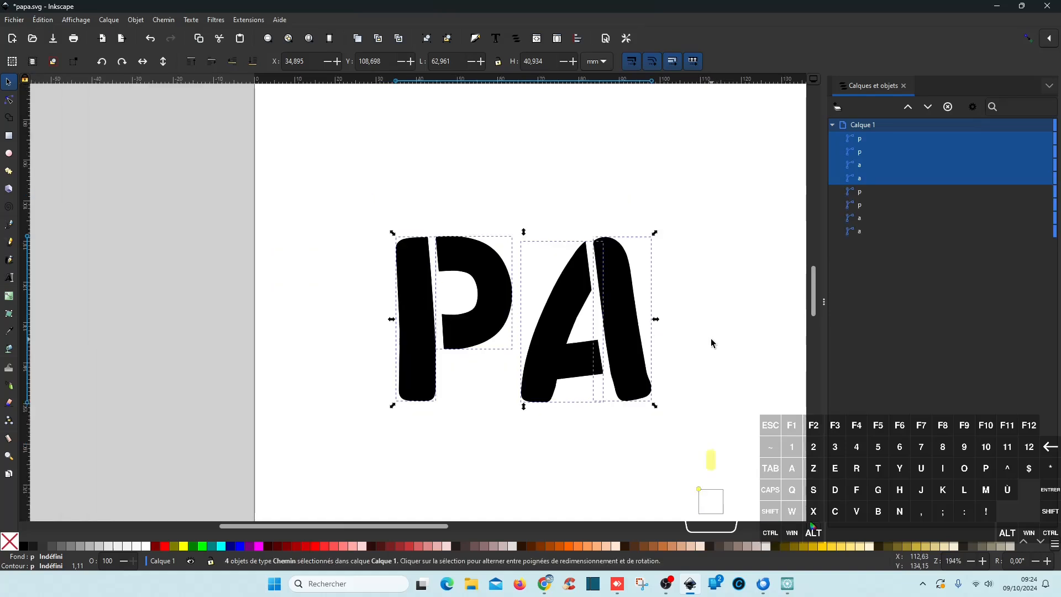
{"action": "left_click_drag", "start_coordinate": [711, 338], "coordinate": [462, 327]}
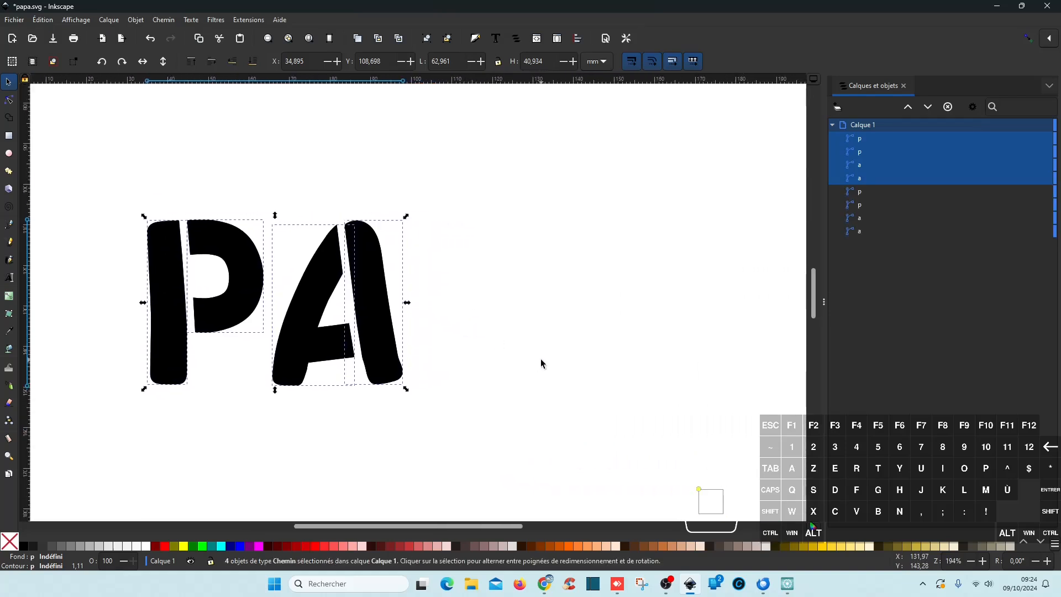
{"action": "key", "text": "ctrl"}
{"action": "left_click", "coordinate": [1023, 38]}
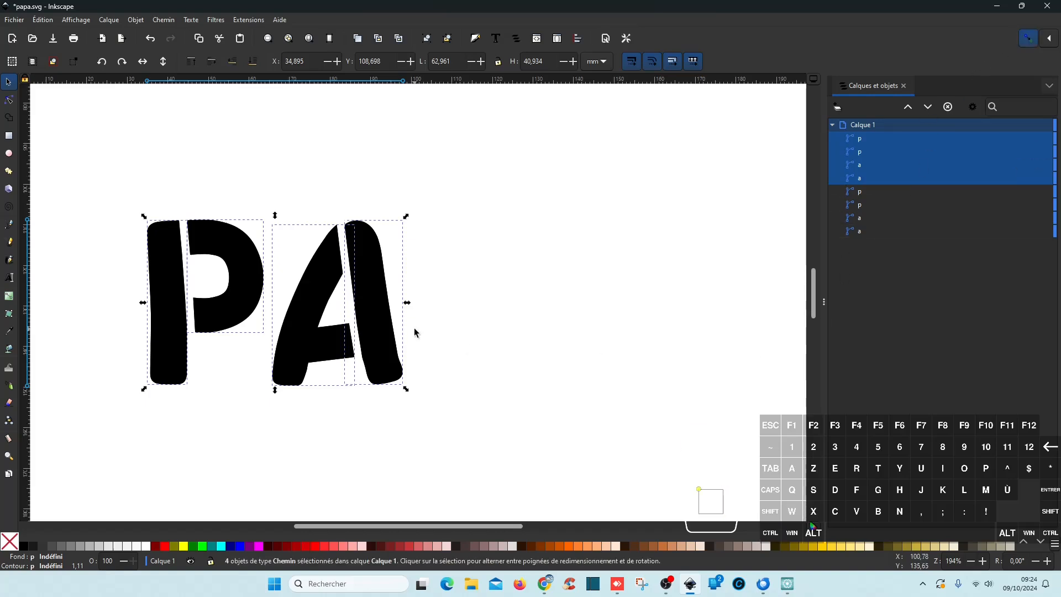
{"action": "left_click_drag", "start_coordinate": [230, 308], "coordinate": [494, 304]}
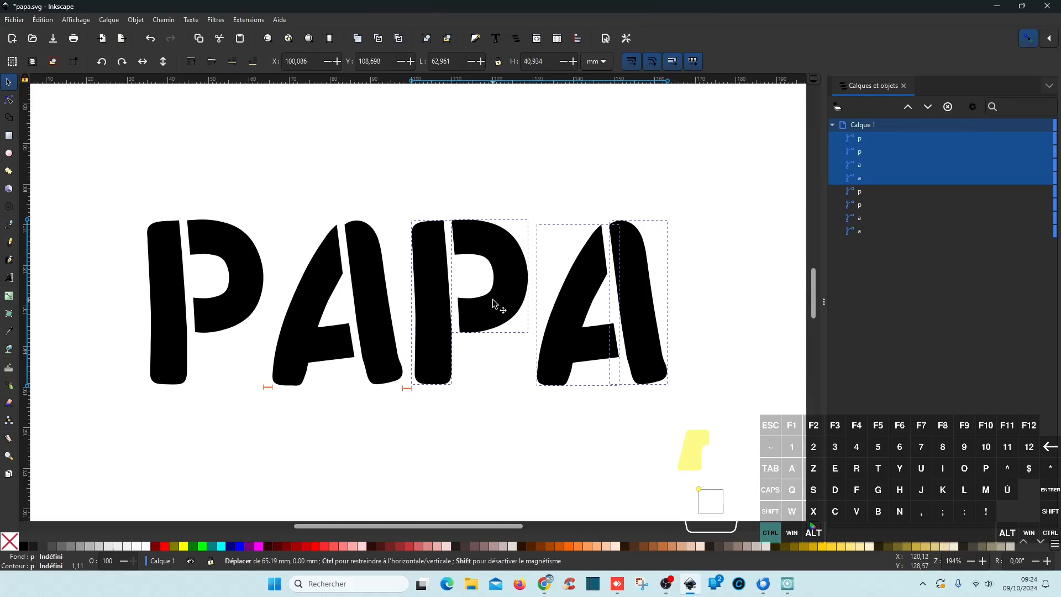
{"action": "left_click", "coordinate": [476, 392]}
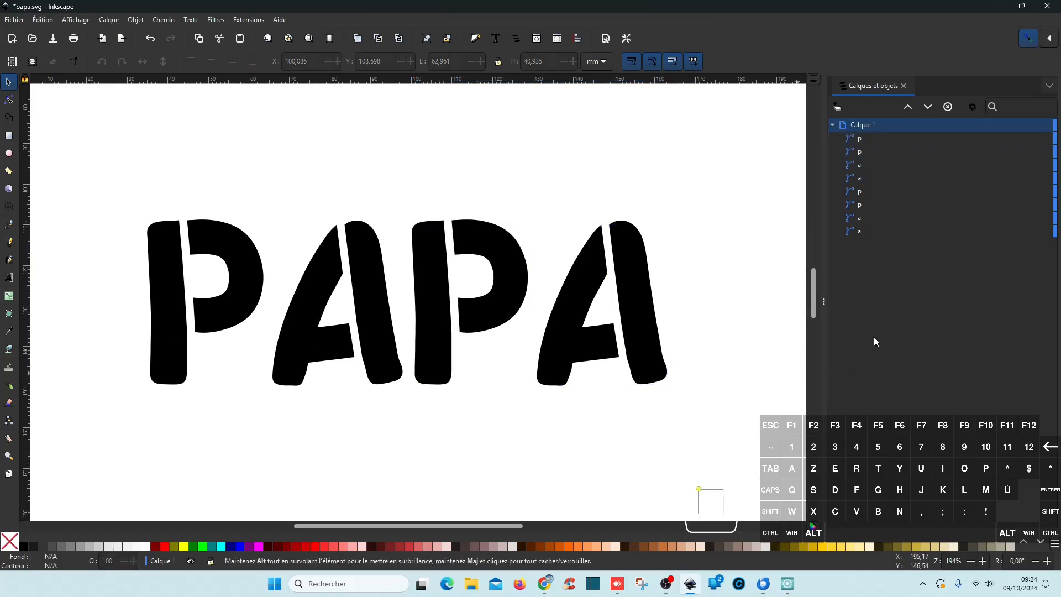
Lower the two pieces of the first P beneath both pieces of the first A in the object order
{"action": "left_click", "coordinate": [872, 230]}
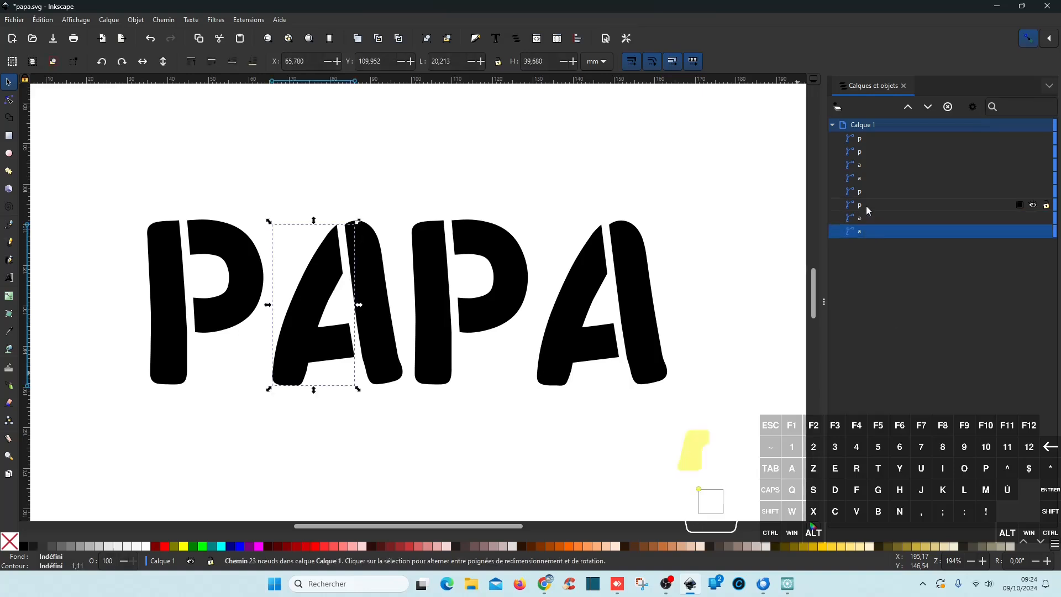
{"action": "left_click", "coordinate": [866, 206]}
{"action": "left_click", "coordinate": [873, 192], "text": "ctrl"}
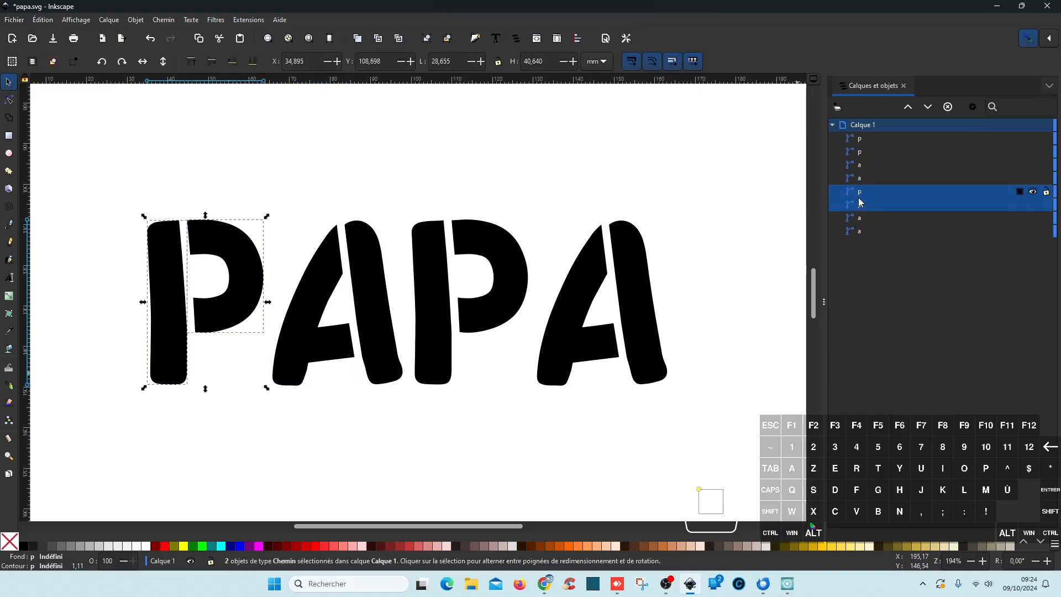
{"action": "left_click", "coordinate": [932, 107]}
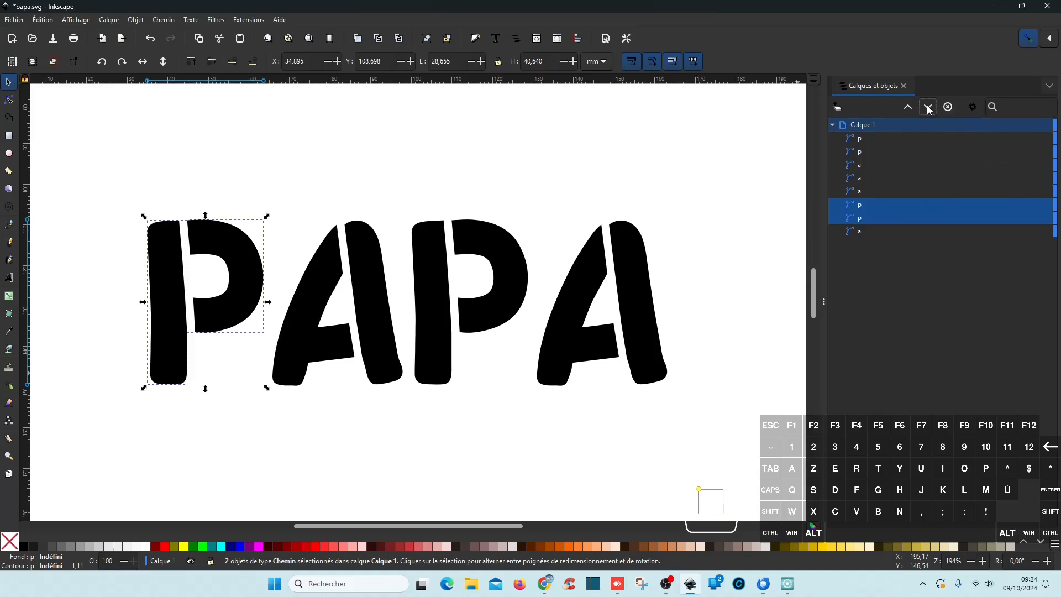
{"action": "left_click", "coordinate": [932, 107]}
Check the object order of the first P and A by selecting each of their pieces individually
{"action": "left_click", "coordinate": [863, 206]}
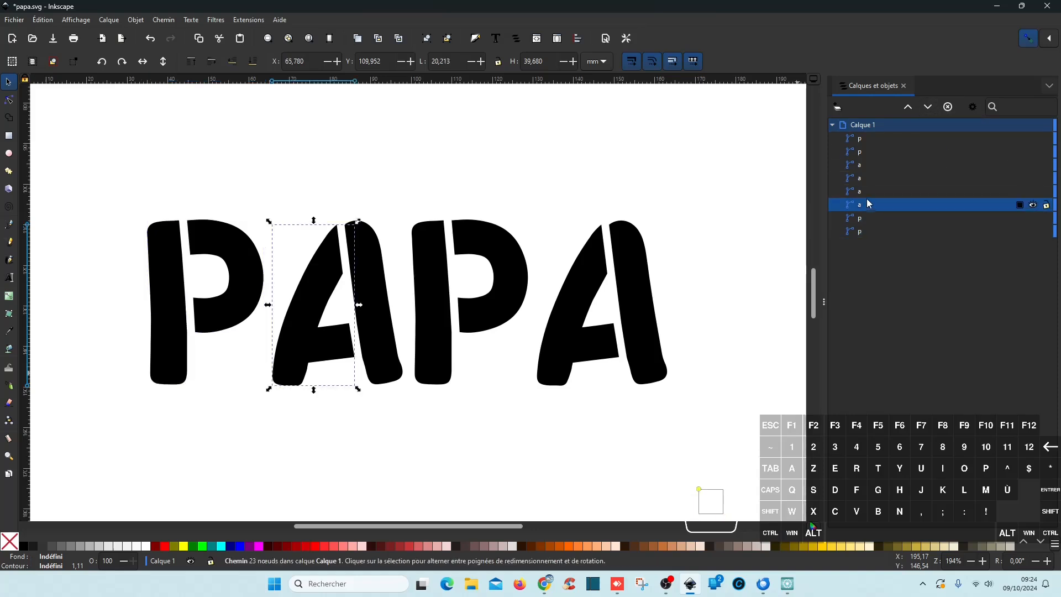
{"action": "left_click", "coordinate": [868, 191]}
{"action": "left_click", "coordinate": [875, 231]}
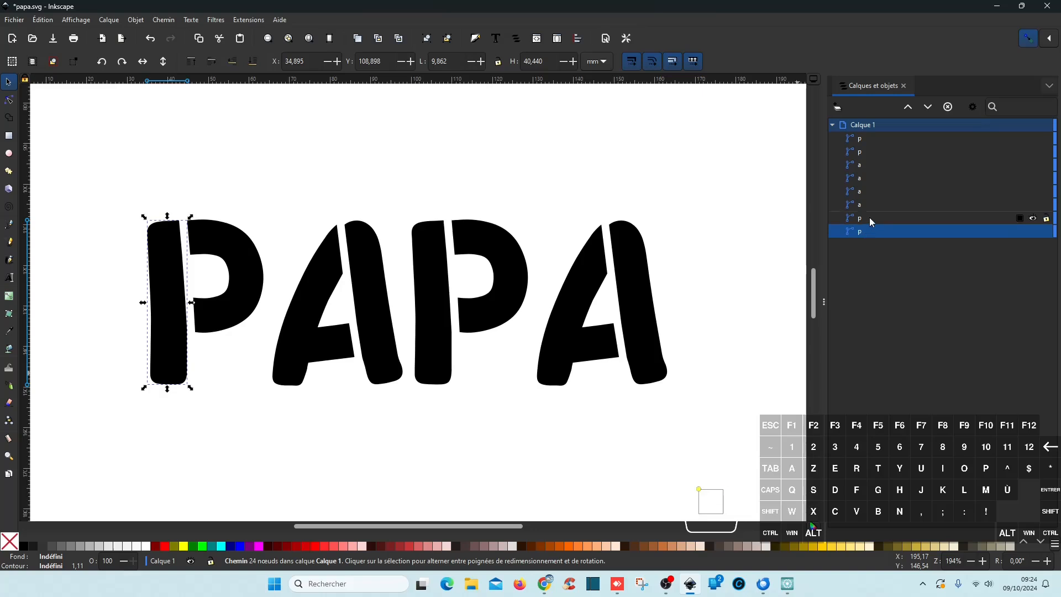
{"action": "left_click", "coordinate": [870, 217]}
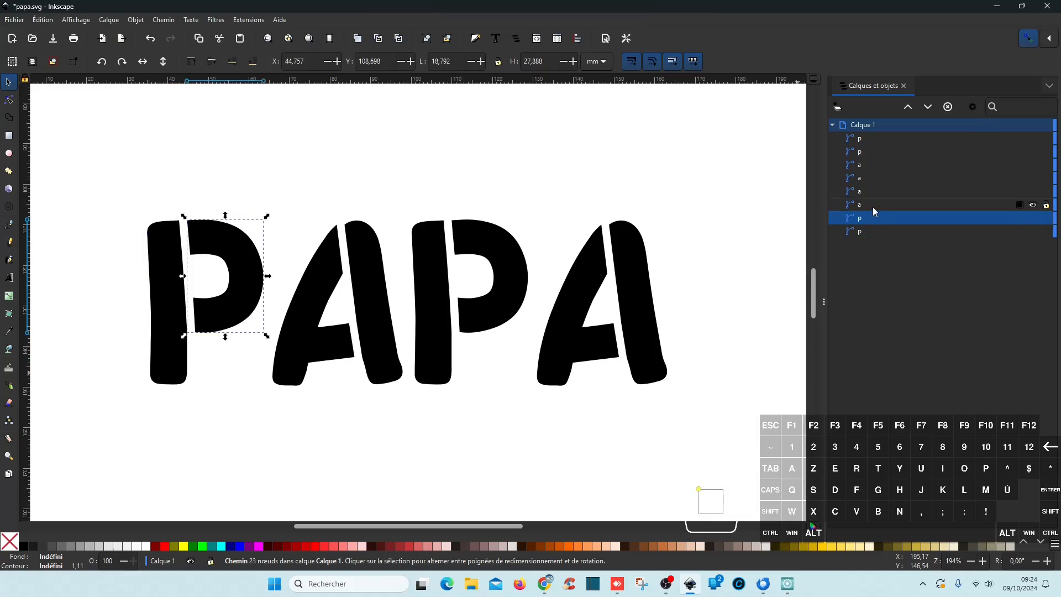
{"action": "left_click", "coordinate": [872, 207]}
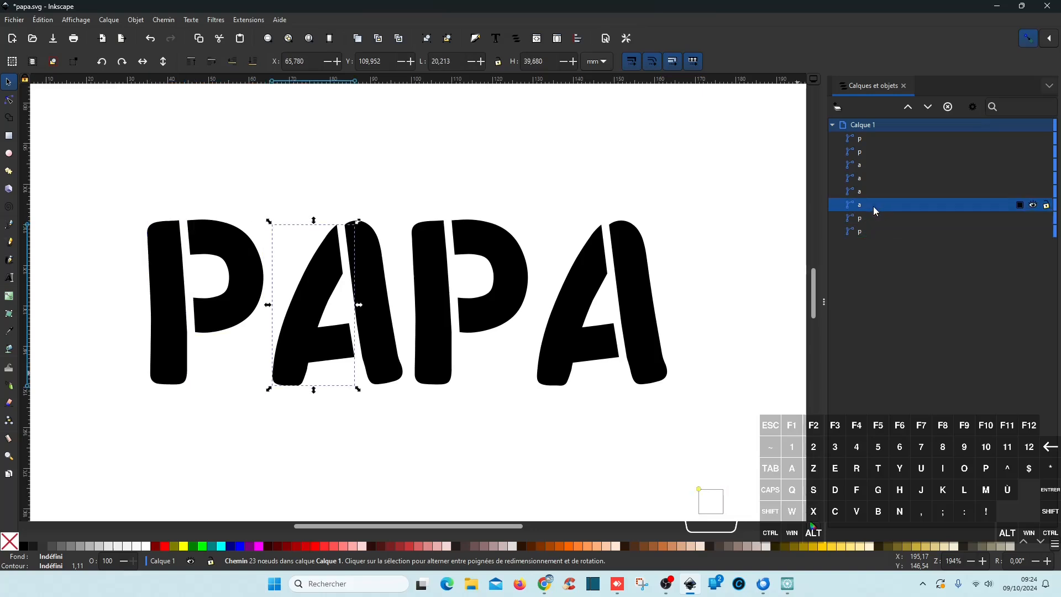
{"action": "left_click", "coordinate": [870, 192]}
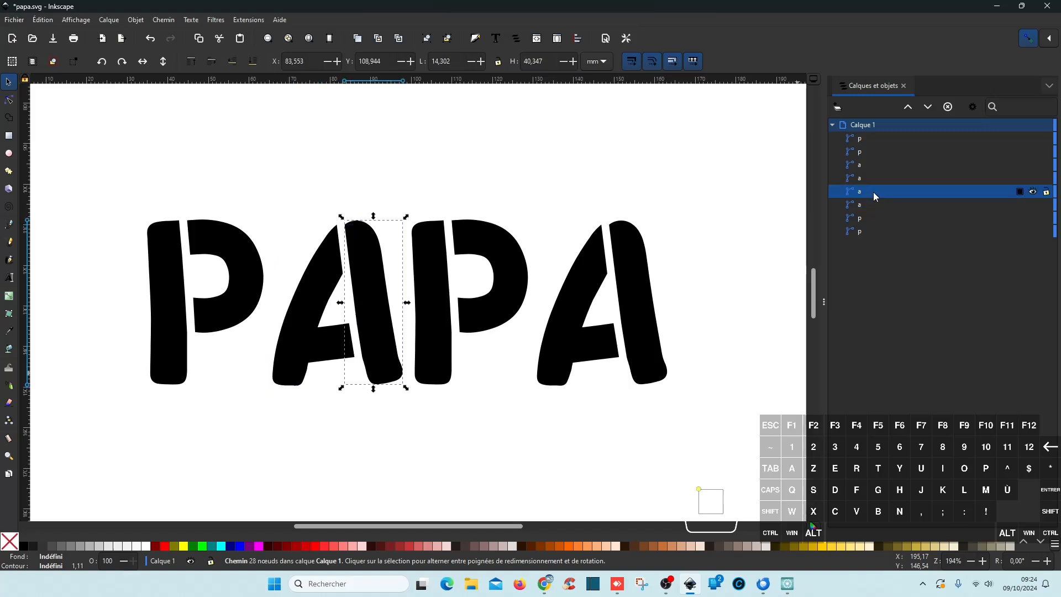
Lower the two pieces of the second P beneath both pieces of the second A, and check the order of the A's pieces
{"action": "left_click", "coordinate": [873, 139]}
{"action": "left_click", "coordinate": [876, 148], "text": "shift"}
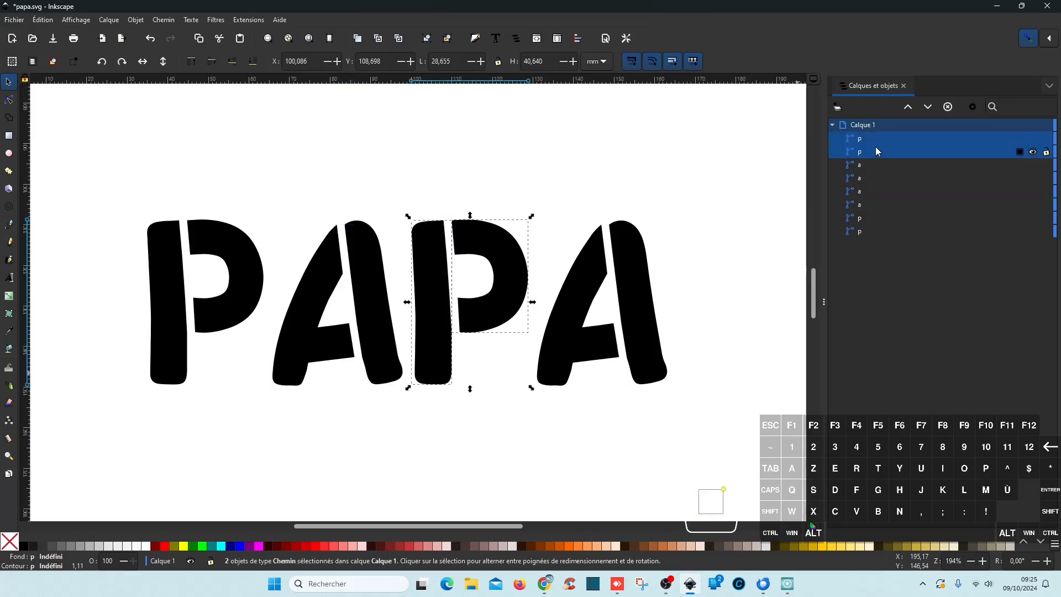
{"action": "left_click", "coordinate": [928, 107]}
{"action": "left_click", "coordinate": [928, 107]}
{"action": "left_click", "coordinate": [870, 152]}
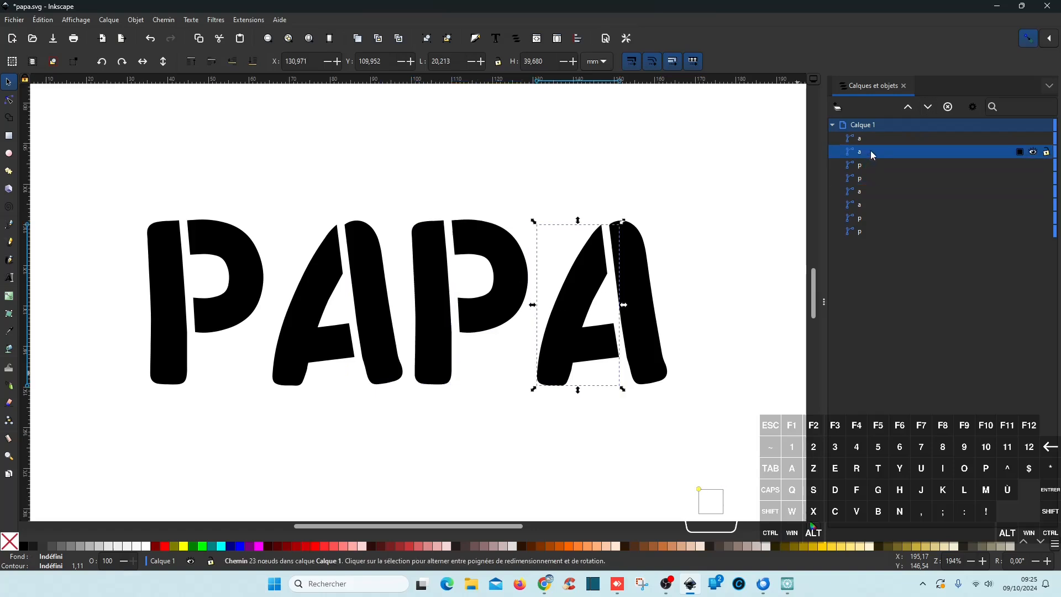
{"action": "left_click", "coordinate": [873, 138]}
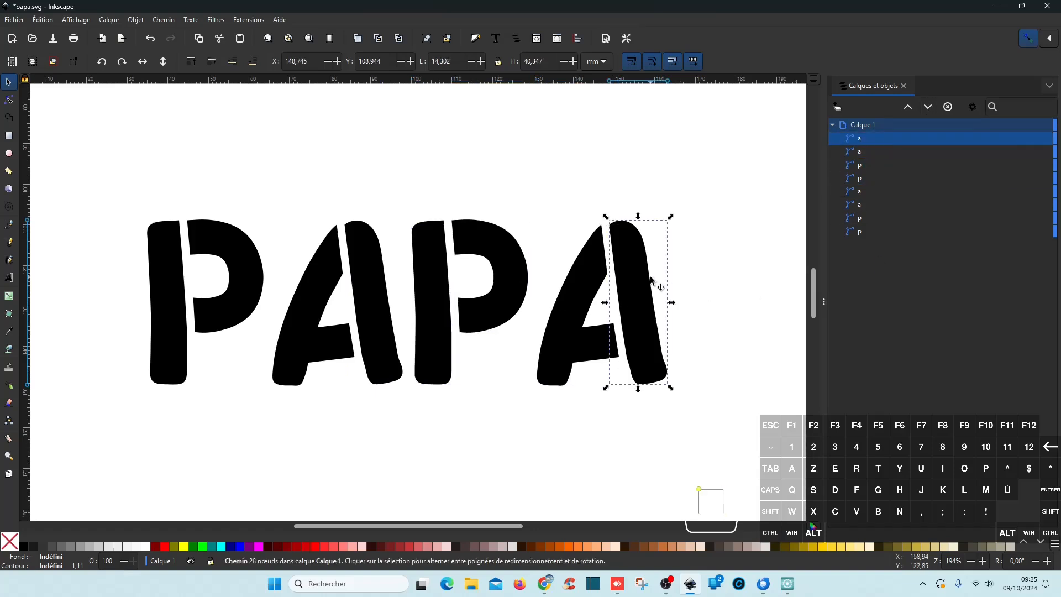
Save the changes to papa.svg
{"action": "key", "text": "ctrl+s"}
{"action": "left_click", "coordinate": [14, 20]}
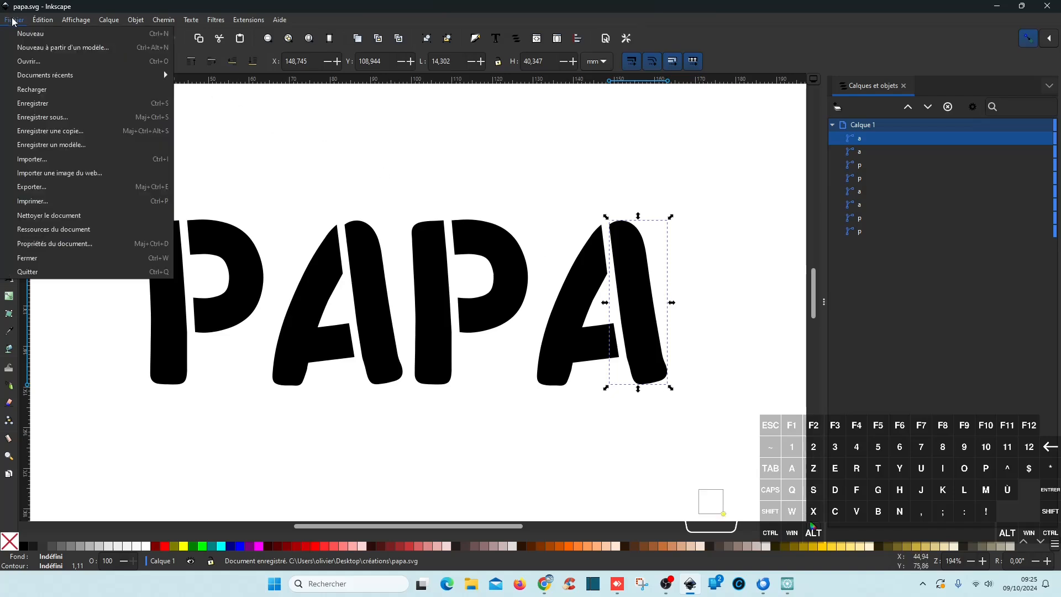
Select the bowls of both P's and the right-hand strokes of both A's, and fill them with red (#FF0000)
{"action": "left_click", "coordinate": [322, 177]}
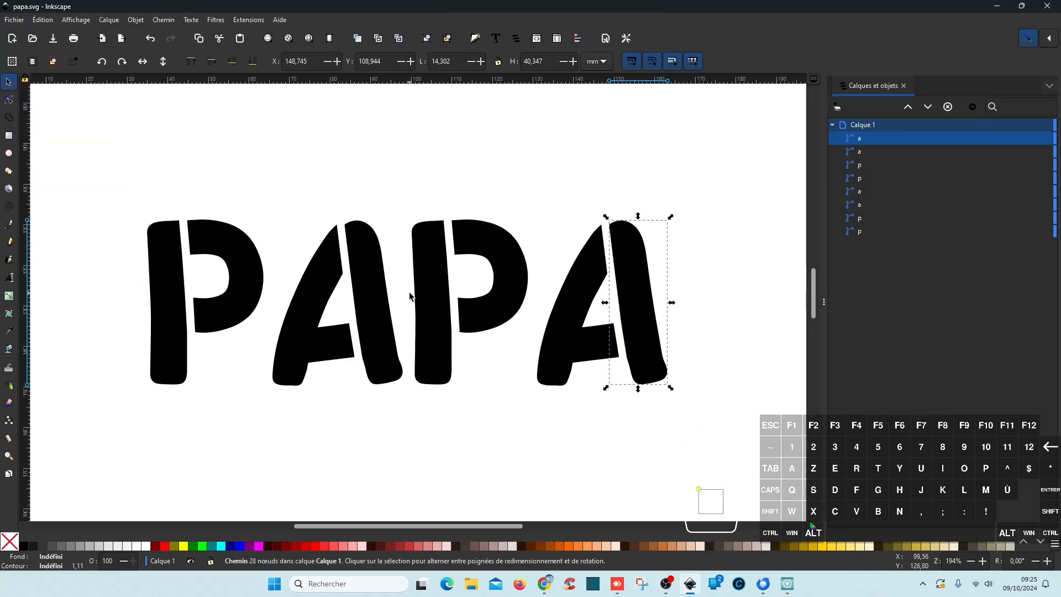
{"action": "left_click", "coordinate": [260, 285]}
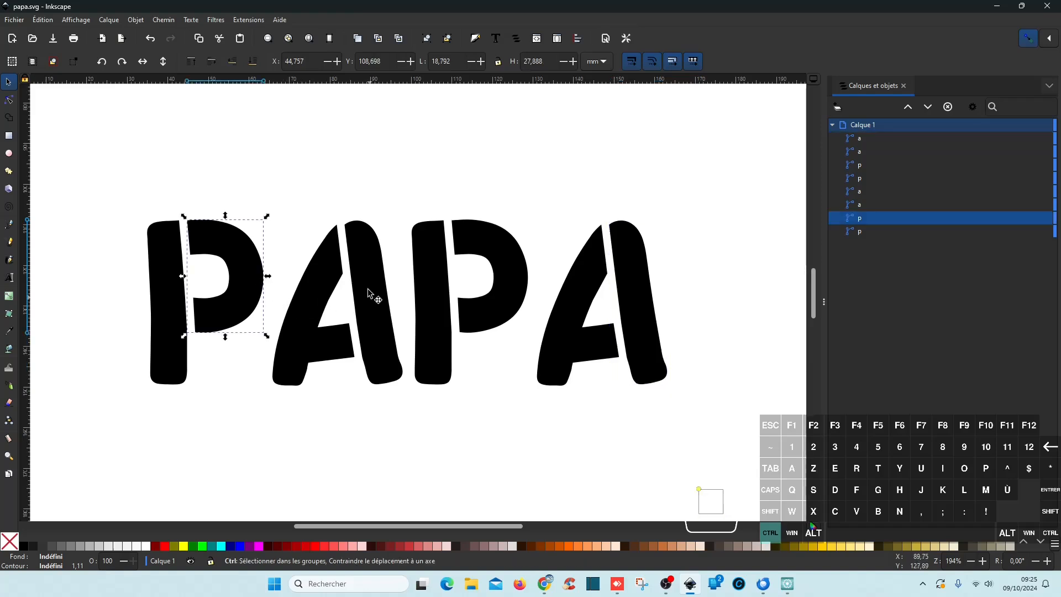
{"action": "left_click", "coordinate": [371, 290]}
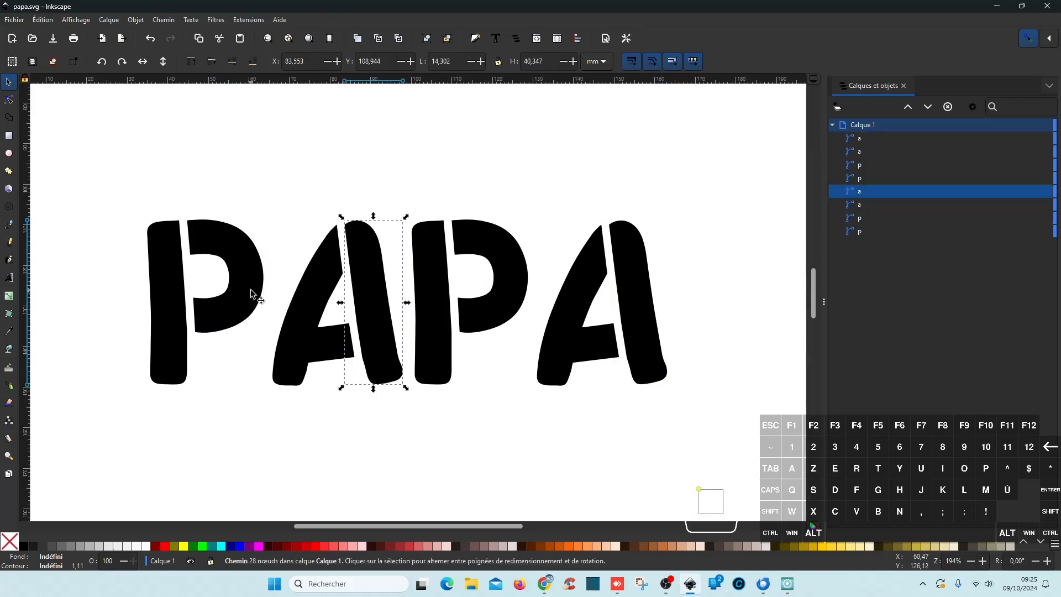
{"action": "left_click", "coordinate": [251, 294], "text": "shift"}
{"action": "left_click", "coordinate": [509, 285], "text": "shift"}
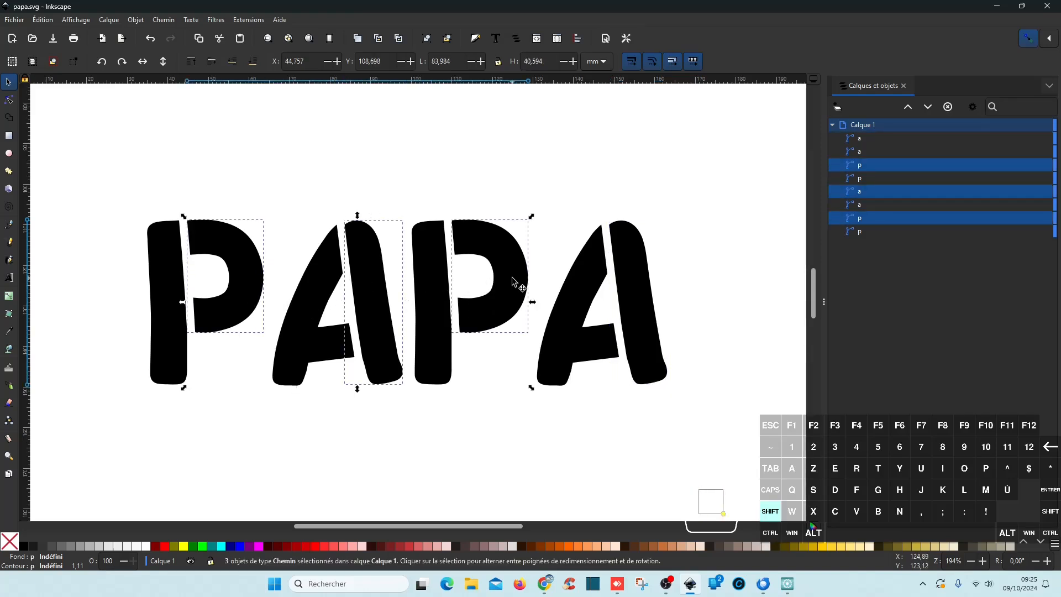
{"action": "left_click", "coordinate": [626, 297], "text": "shift"}
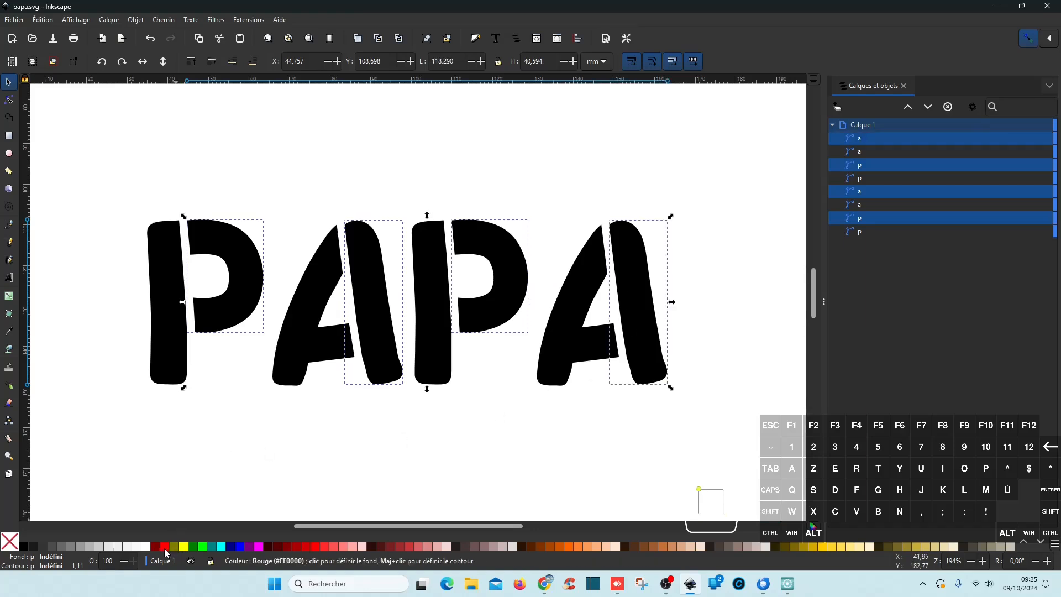
{"action": "left_click", "coordinate": [166, 550]}
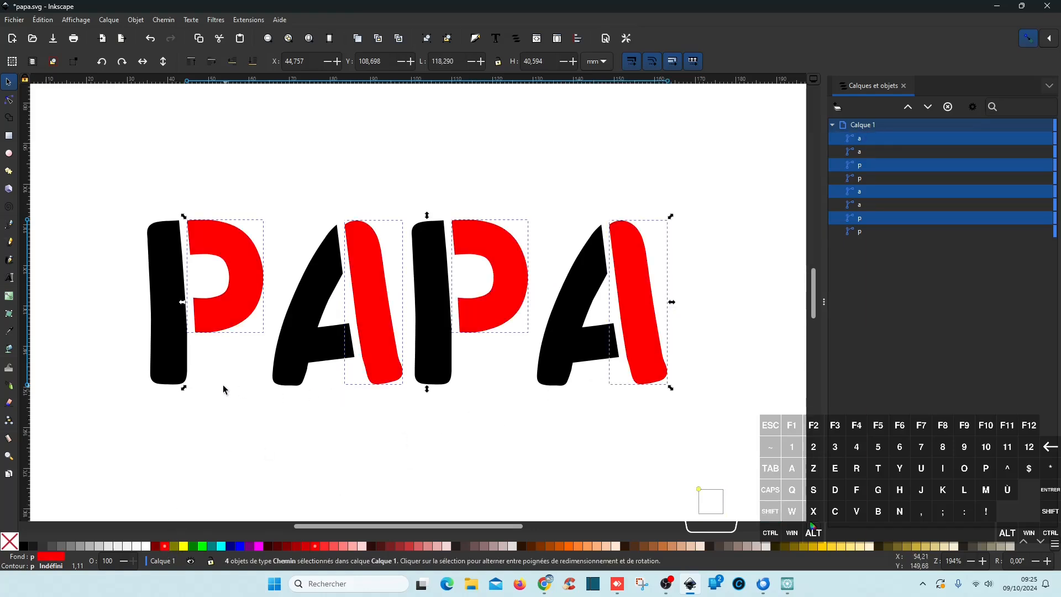
Select the stems of both P's and the left pieces of both A's, and fill them with blue
{"action": "left_click", "coordinate": [177, 372]}
{"action": "left_click", "coordinate": [310, 354], "text": "shift"}
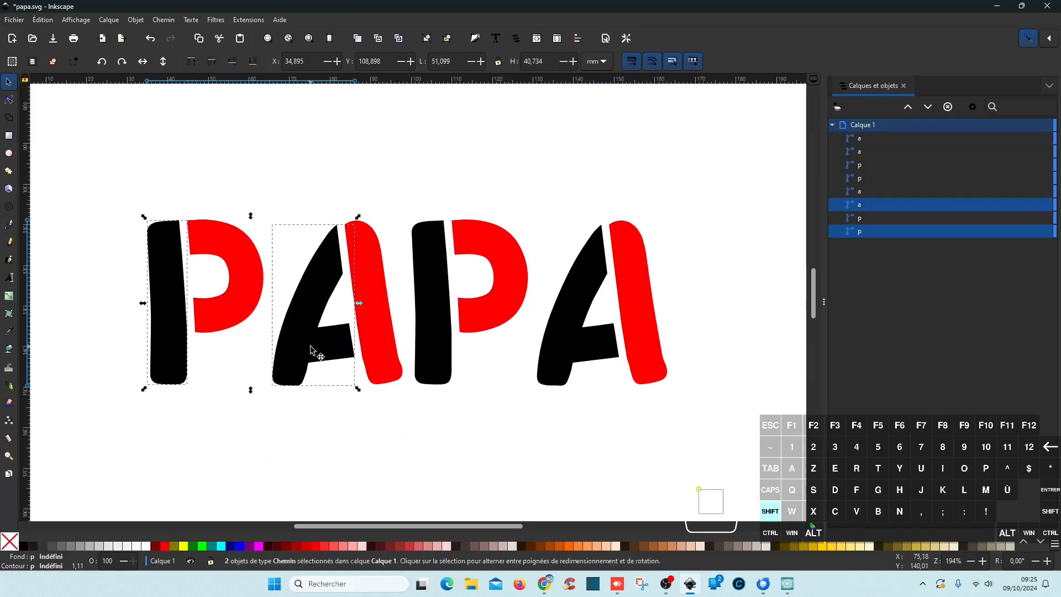
{"action": "left_click", "coordinate": [445, 335], "text": "shift"}
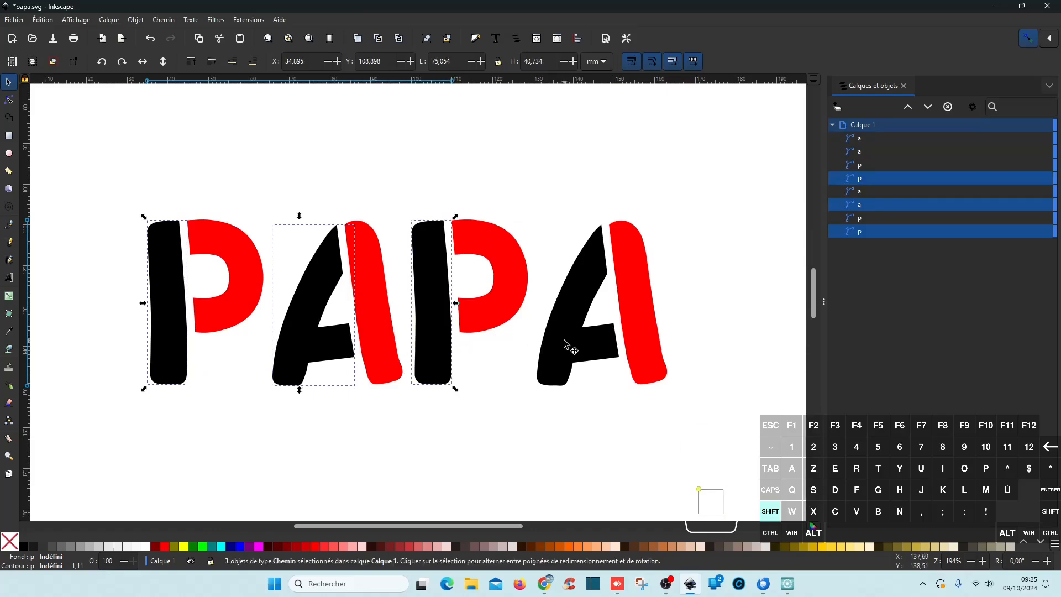
{"action": "left_click", "coordinate": [569, 348], "text": "shift"}
{"action": "left_click", "coordinate": [241, 547]}
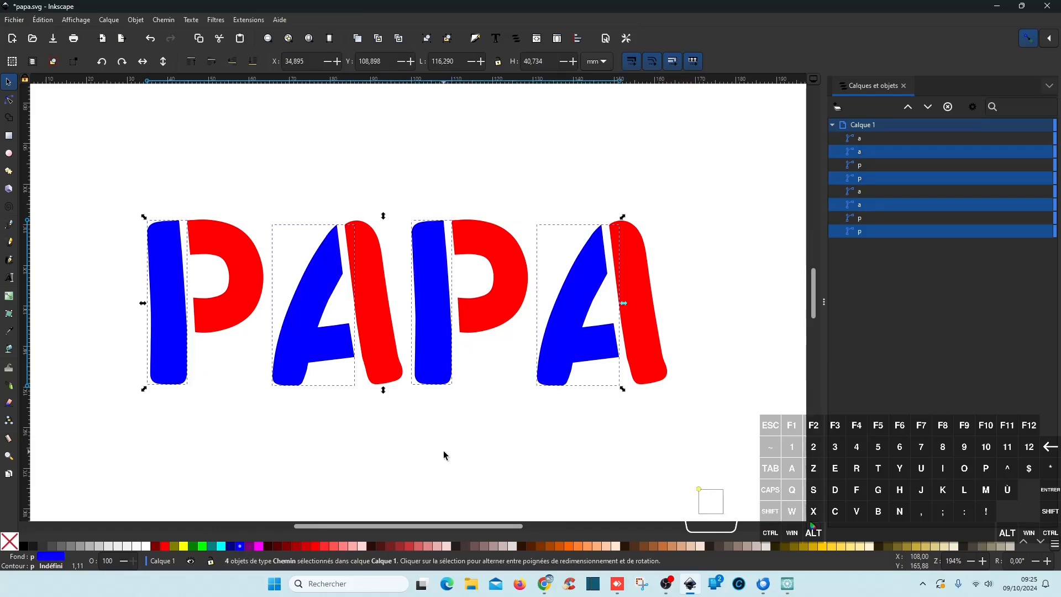
{"action": "scroll", "coordinate": [444, 450], "scroll_direction": "down", "scroll_amount": 2, "text": "ctrl"}
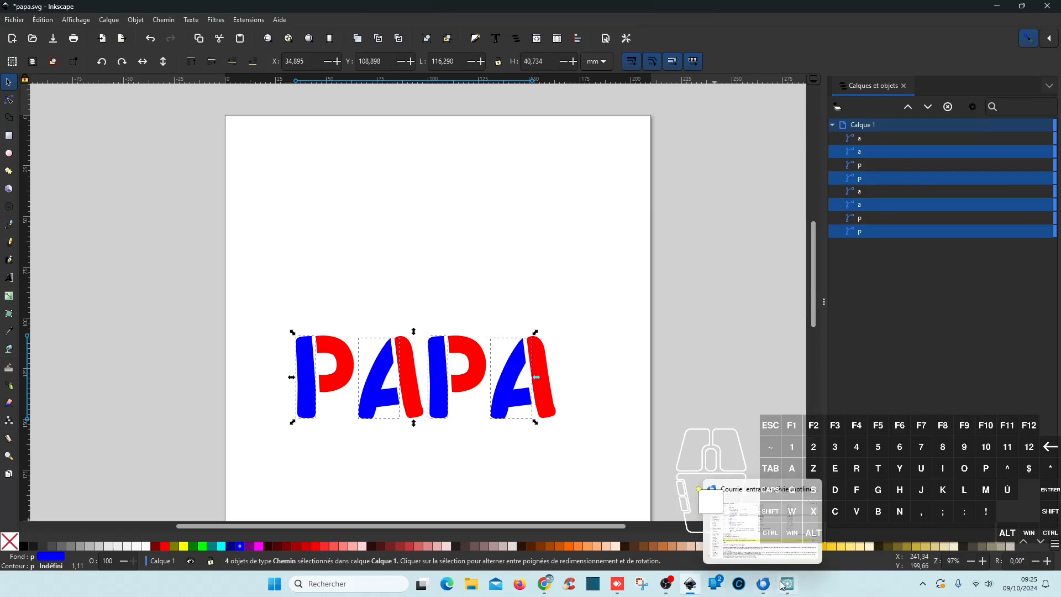
Group the four blue letter pieces and rename the group "bleu"
{"action": "mouse_move", "coordinate": [786, 590]}
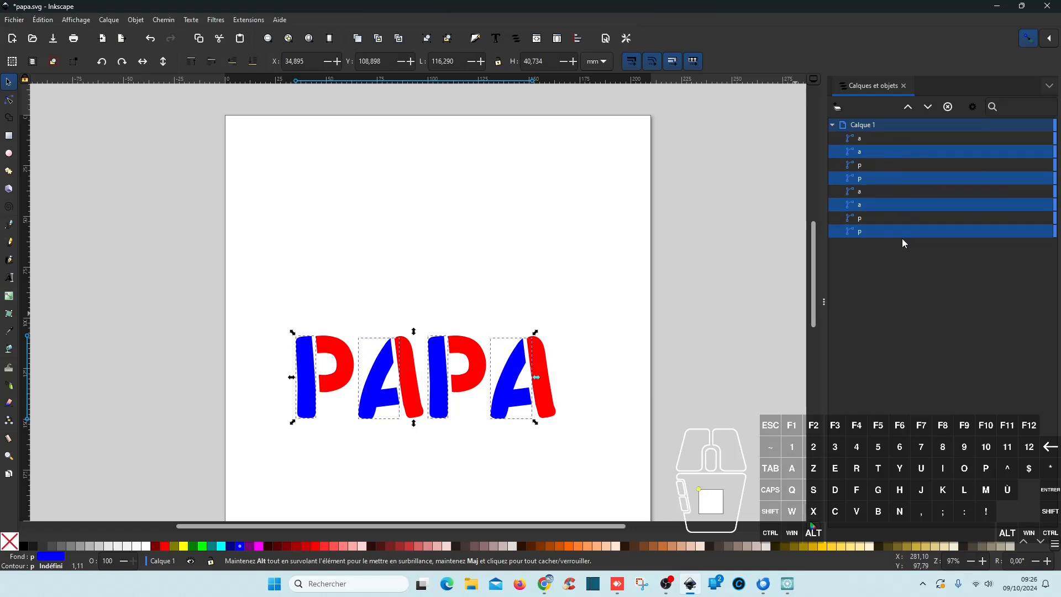
{"action": "key", "text": "ctrl"}
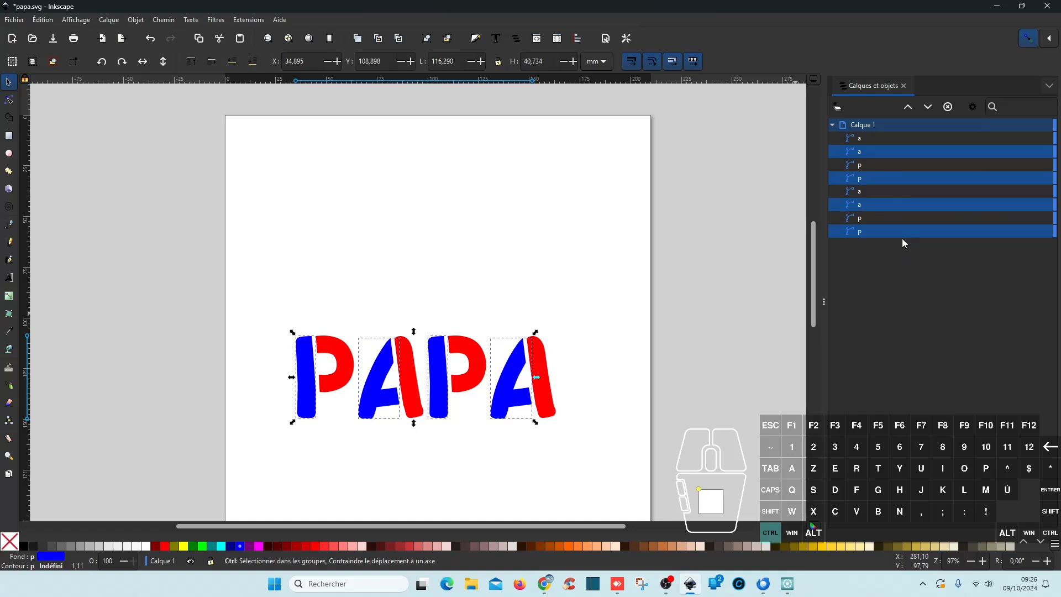
{"action": "key", "text": "ctrl+g"}
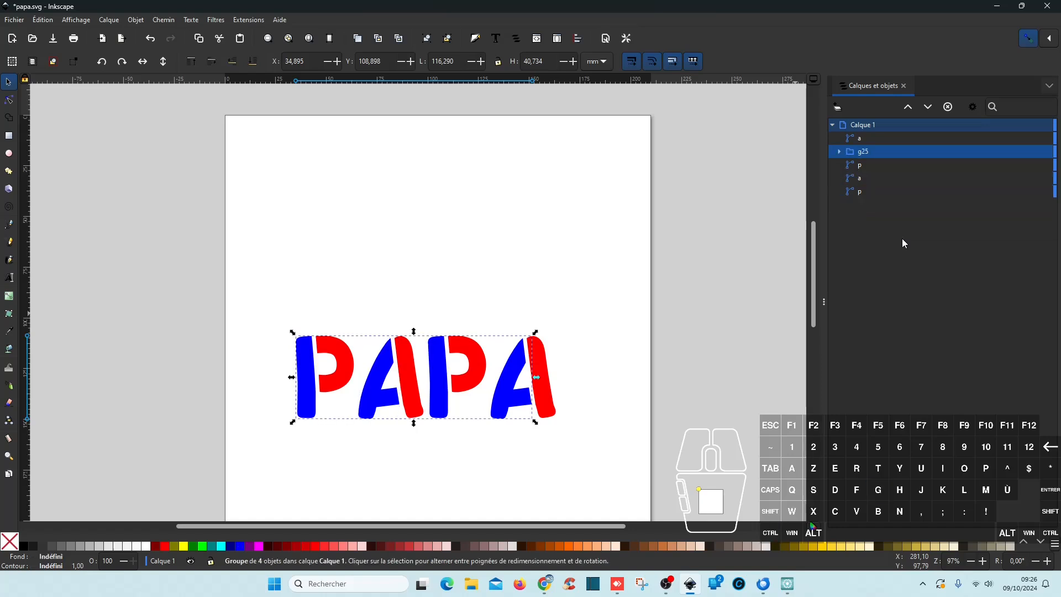
{"action": "double_click", "coordinate": [880, 152]}
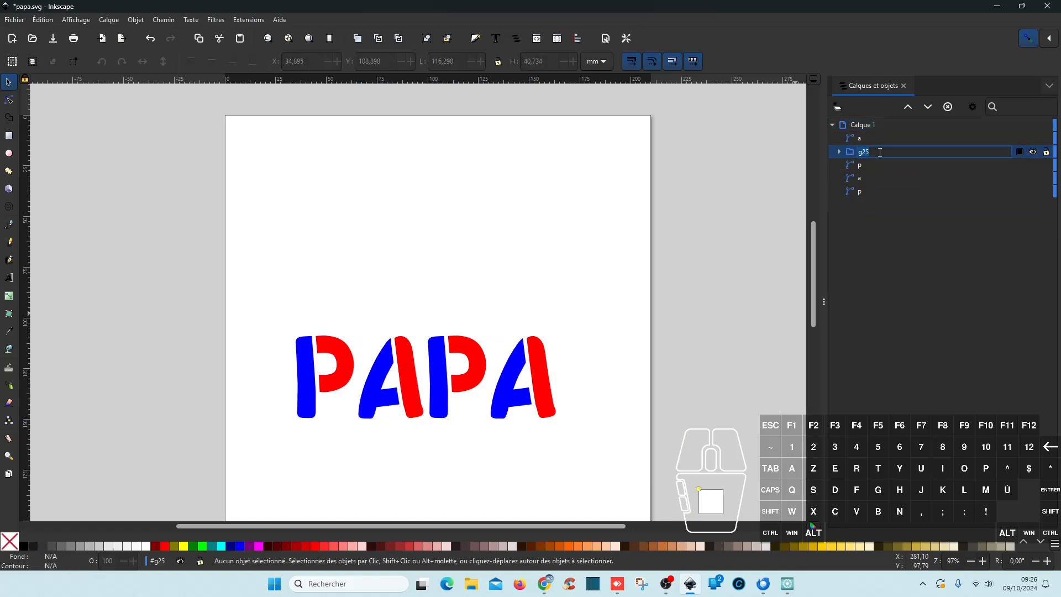
{"action": "type", "text": "bleu"}
Select the four red letter pieces, group them and rename the group "rouge"
{"action": "left_click", "coordinate": [864, 192]}
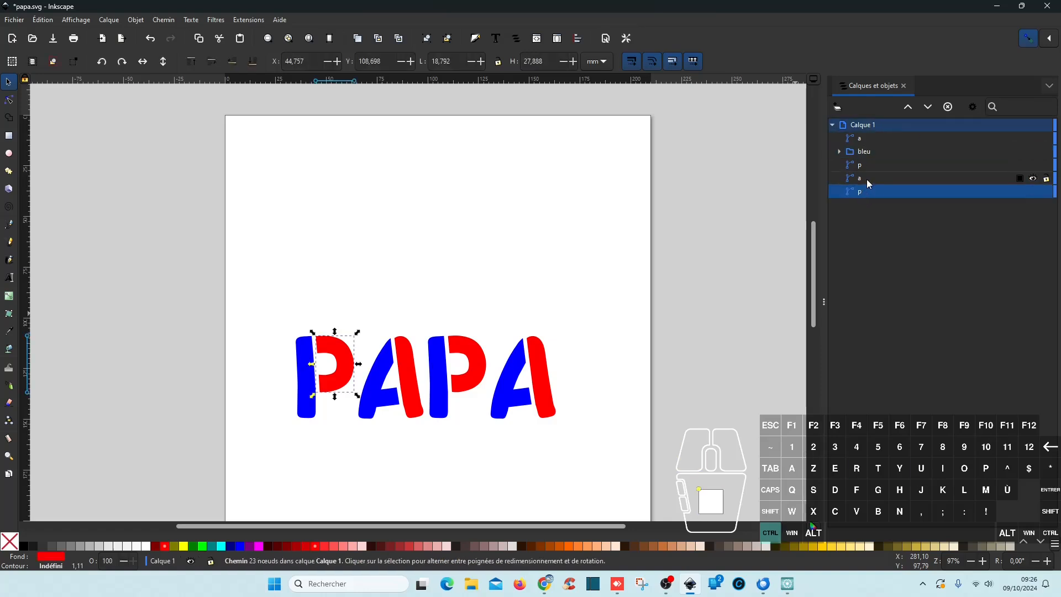
{"action": "left_click", "coordinate": [866, 178], "text": "ctrl"}
{"action": "left_click", "coordinate": [870, 164], "text": "ctrl"}
{"action": "left_click", "coordinate": [871, 140], "text": "ctrl"}
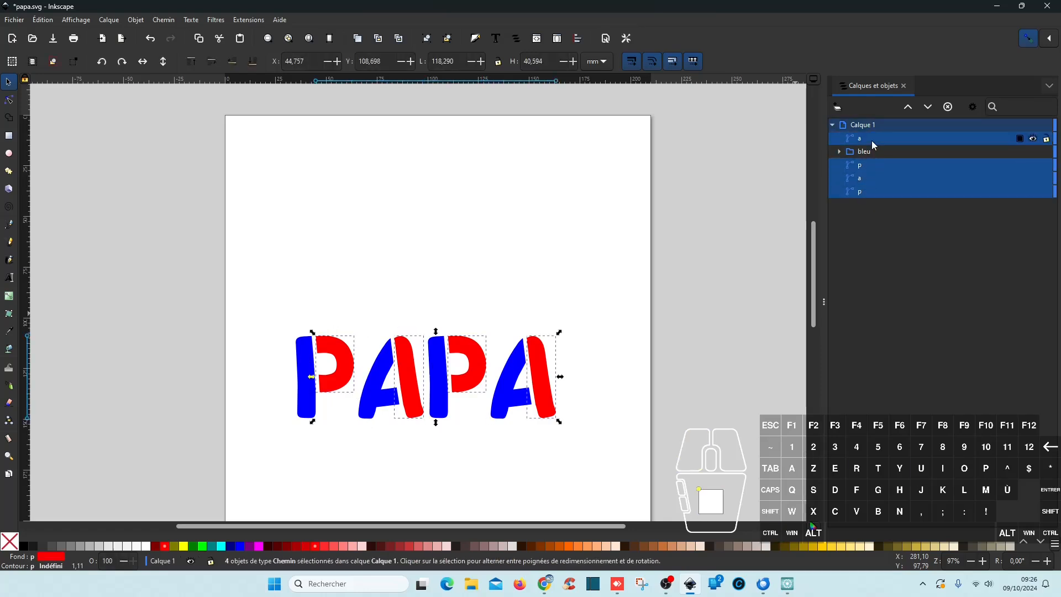
{"action": "key", "text": "ctrl+g"}
{"action": "left_click", "coordinate": [871, 140]}
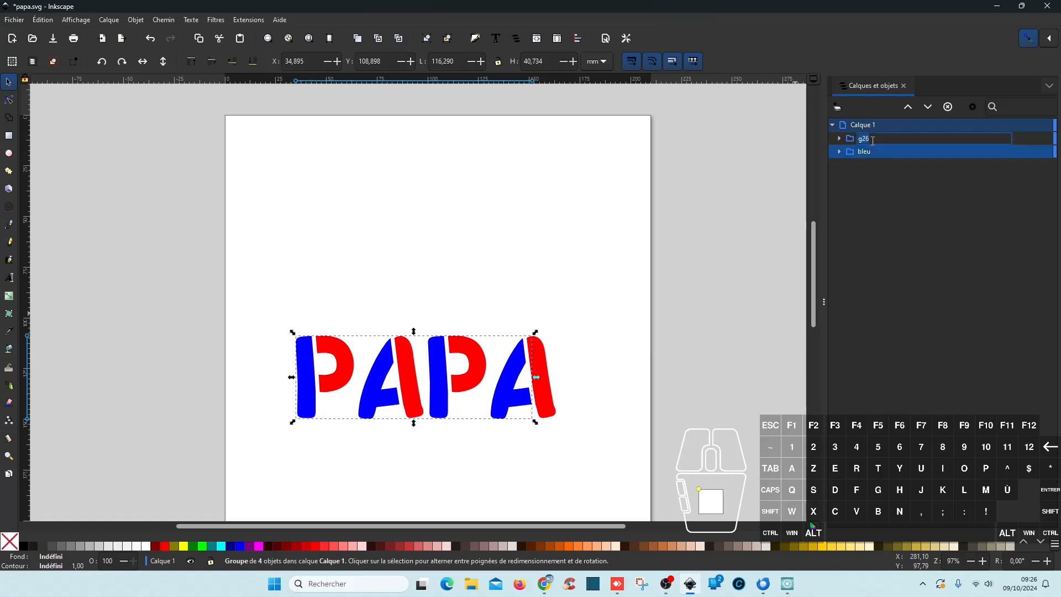
{"action": "type", "text": "rouge"}
{"action": "key", "text": "Return"}
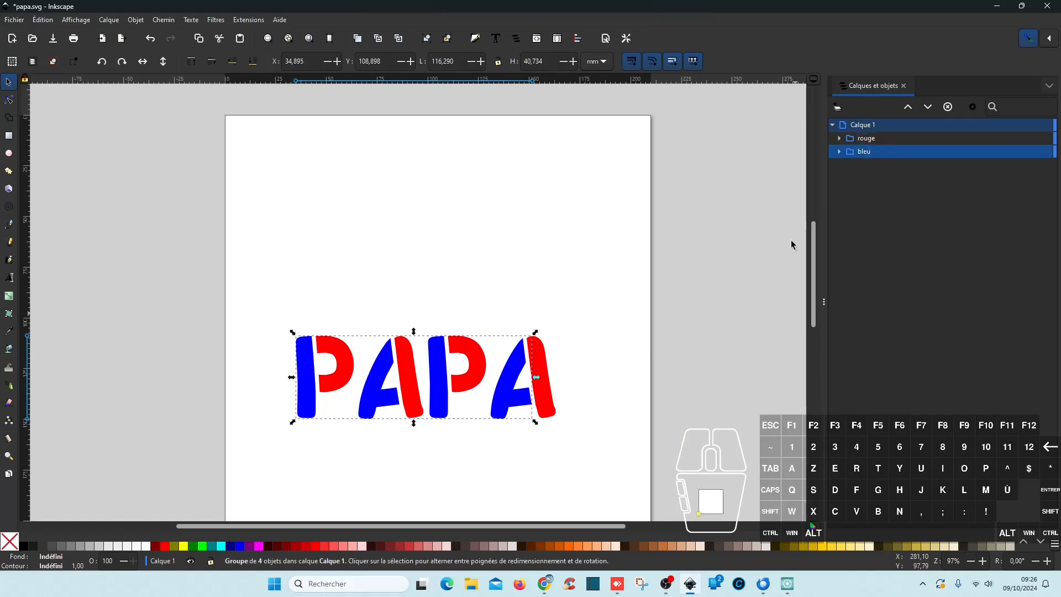
Save papa.svg and open it as a new design in Artistic Digitizer from the recent files
{"action": "key", "text": "ctrl+s"}
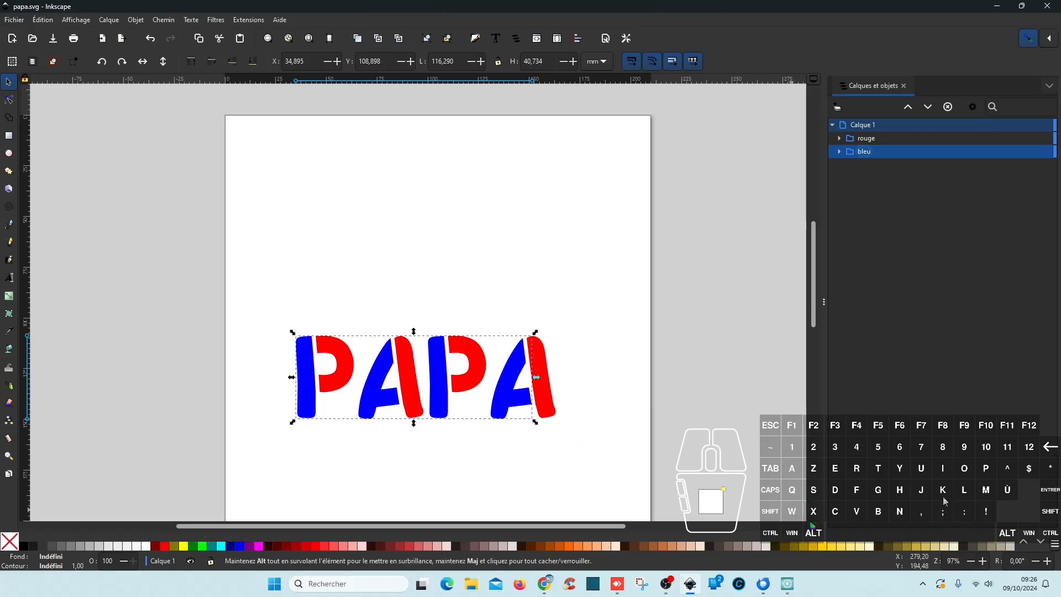
{"action": "left_click", "coordinate": [787, 584]}
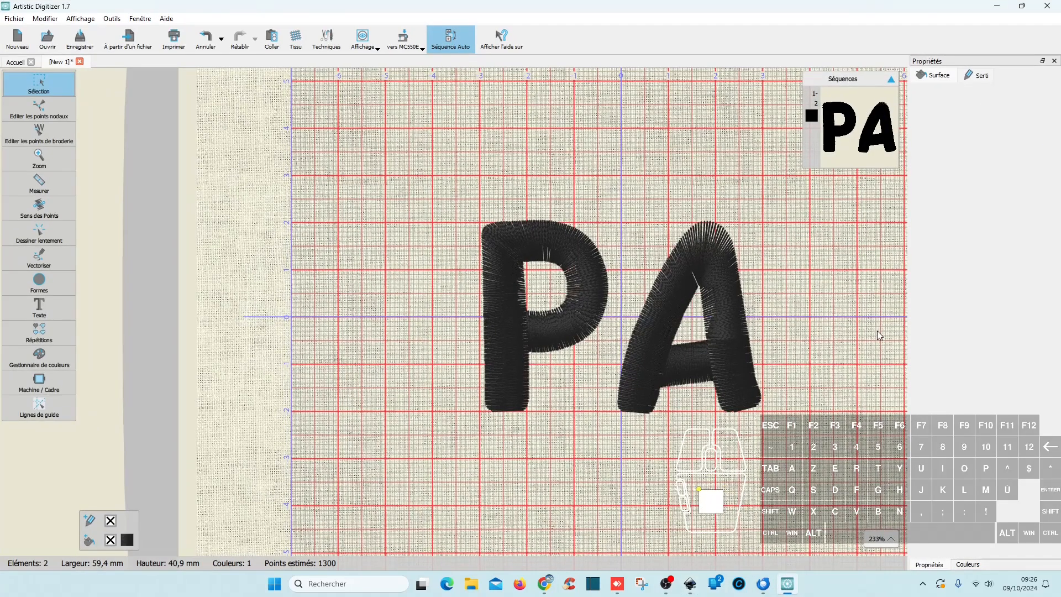
{"action": "left_click", "coordinate": [16, 62]}
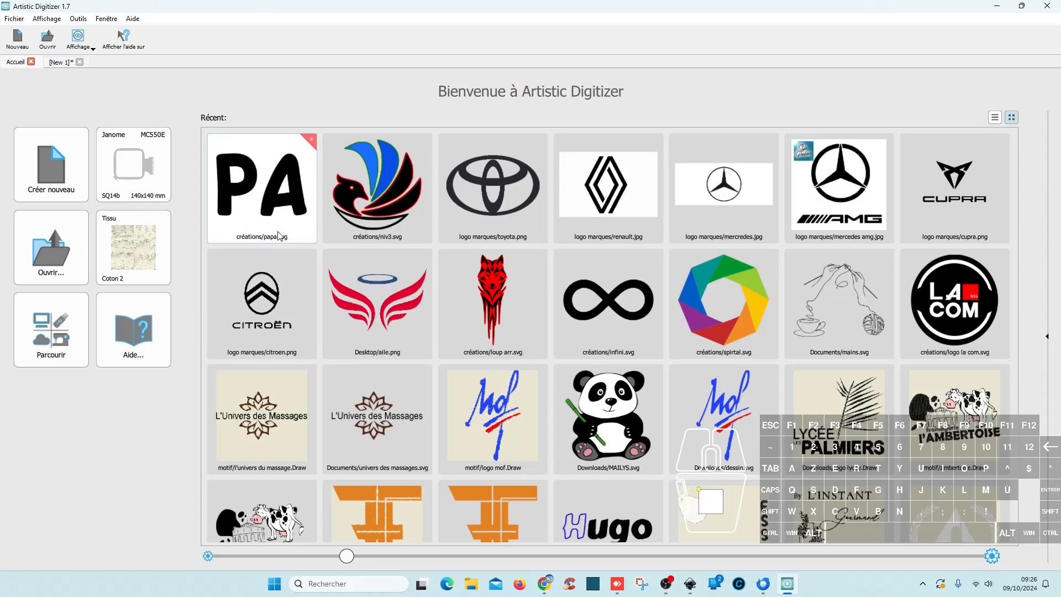
{"action": "left_click", "coordinate": [273, 203]}
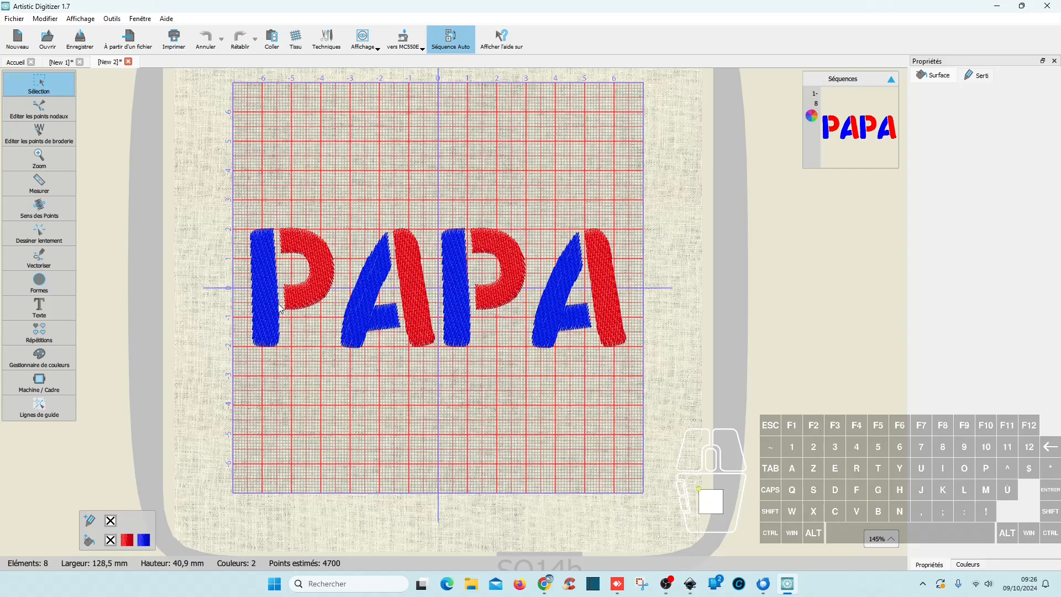
Change the surface stitch type of all PAPA letter pieces to Bourdon and inspect the stitching up close
{"action": "left_click_drag", "start_coordinate": [192, 176], "coordinate": [695, 375]}
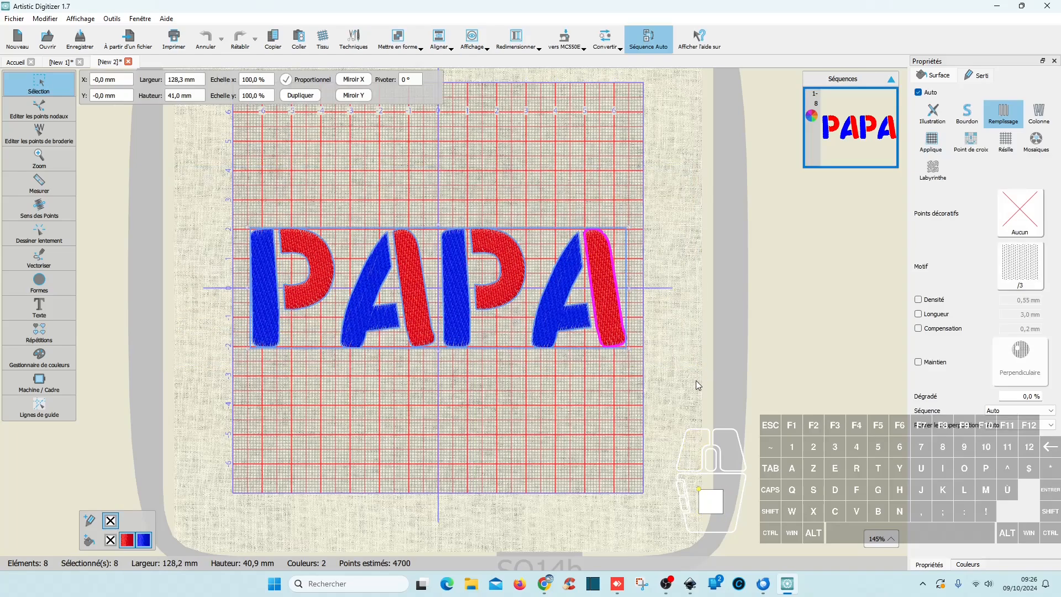
{"action": "left_click", "coordinate": [968, 113]}
{"action": "left_click", "coordinate": [385, 332]}
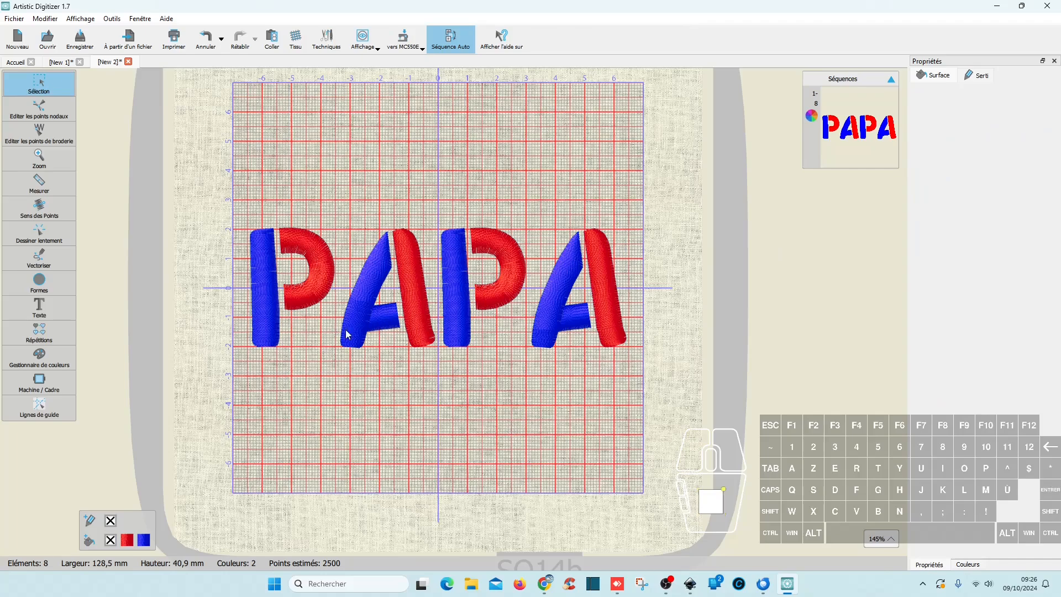
{"action": "scroll", "coordinate": [390, 306], "scroll_direction": "up", "scroll_amount": 5}
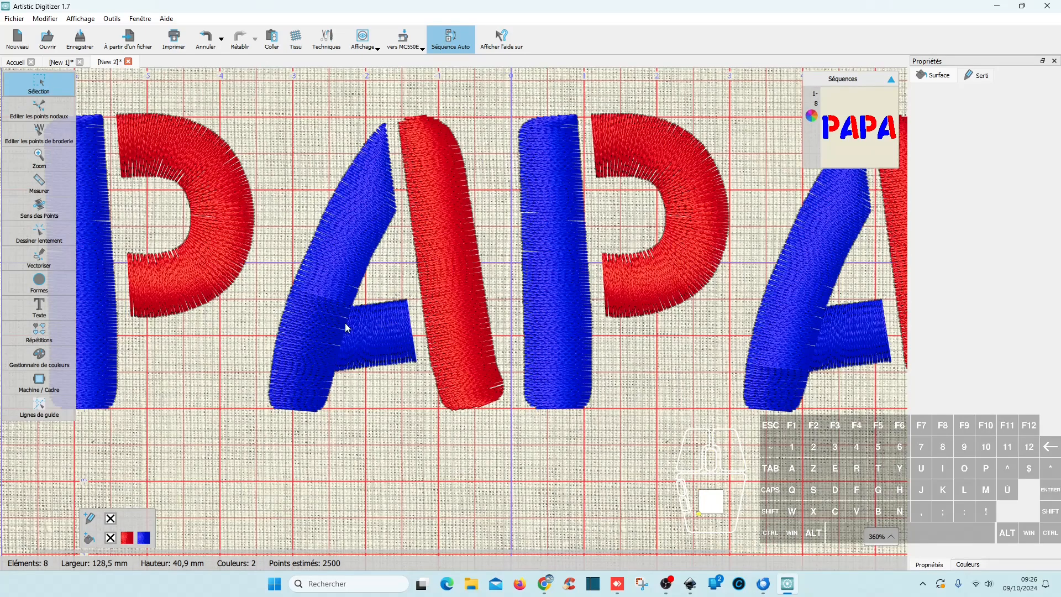
{"action": "scroll", "coordinate": [601, 479], "scroll_direction": "down", "scroll_amount": 3}
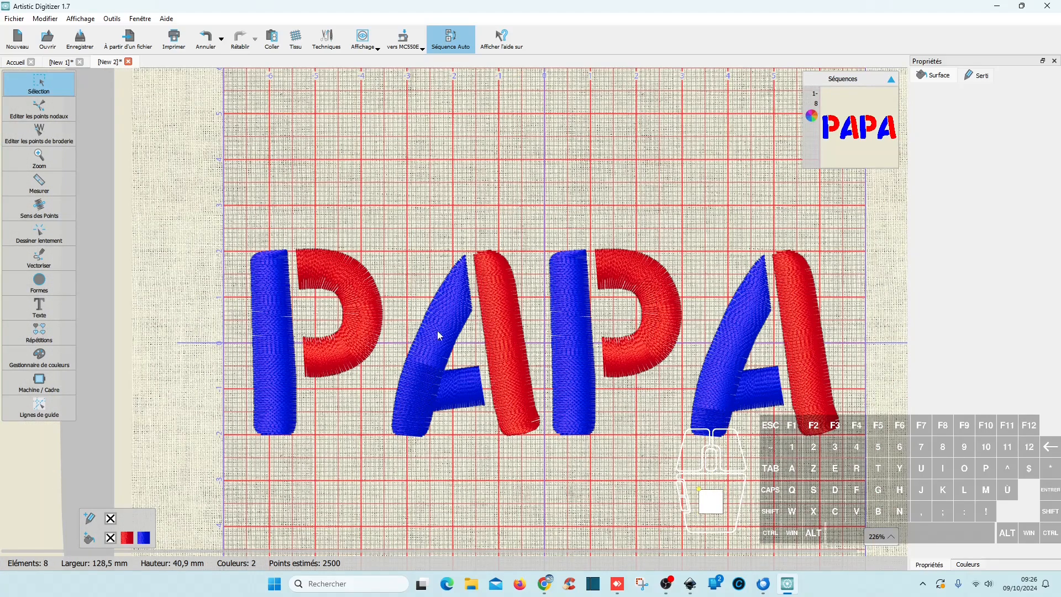
Set the Bourdon stitch density of all the letter pieces to 0.4 mm and inspect the denser stitching
{"action": "left_click_drag", "start_coordinate": [161, 187], "coordinate": [891, 490]}
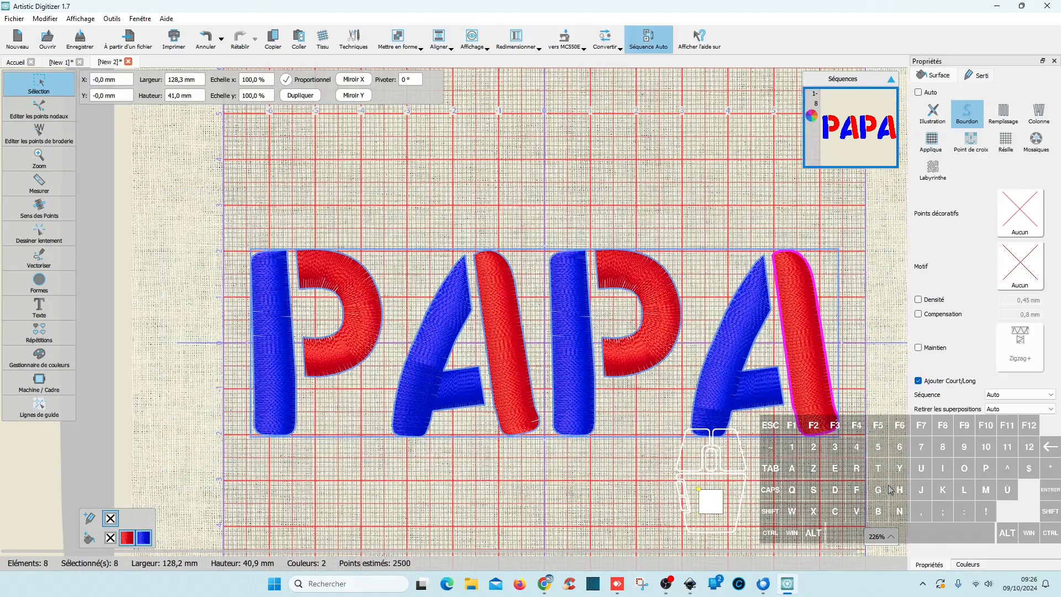
{"action": "left_click", "coordinate": [936, 300]}
{"action": "key", "text": "Delete"}
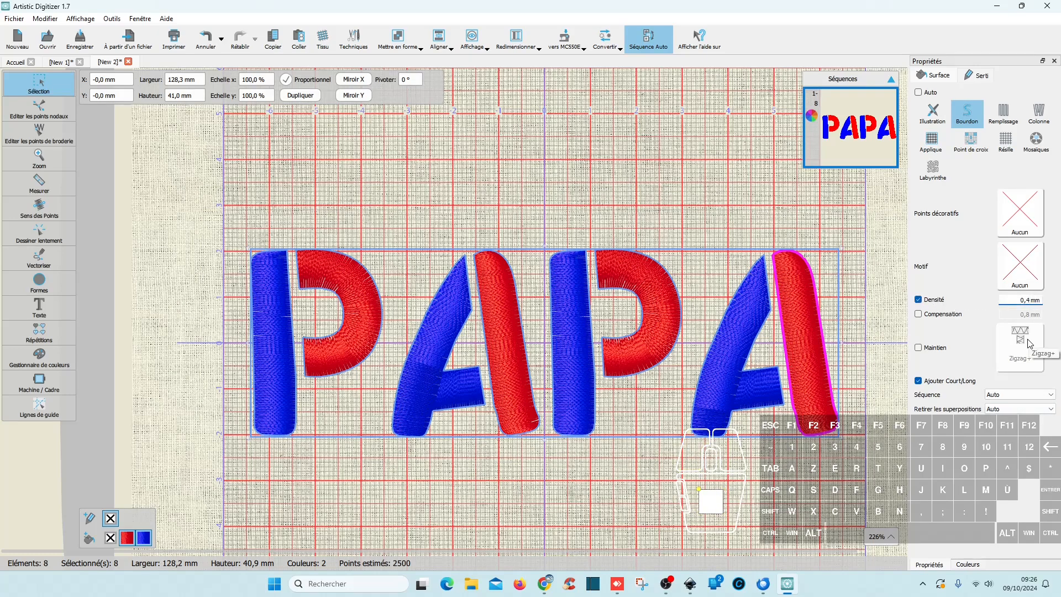
{"action": "key", "text": "Return"}
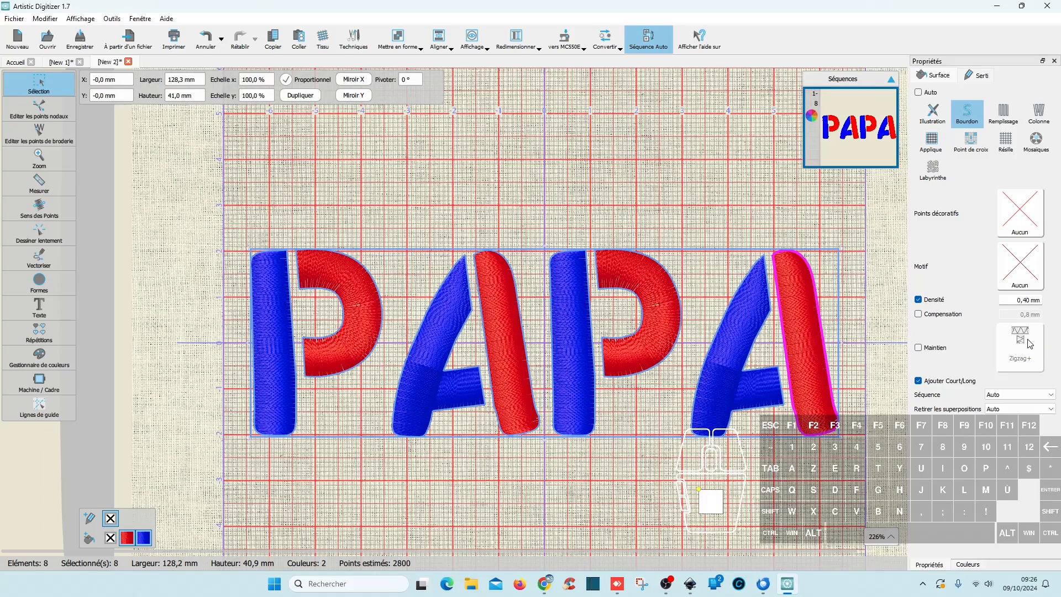
{"action": "scroll", "coordinate": [428, 409], "scroll_direction": "up", "scroll_amount": 5, "text": "ctrl"}
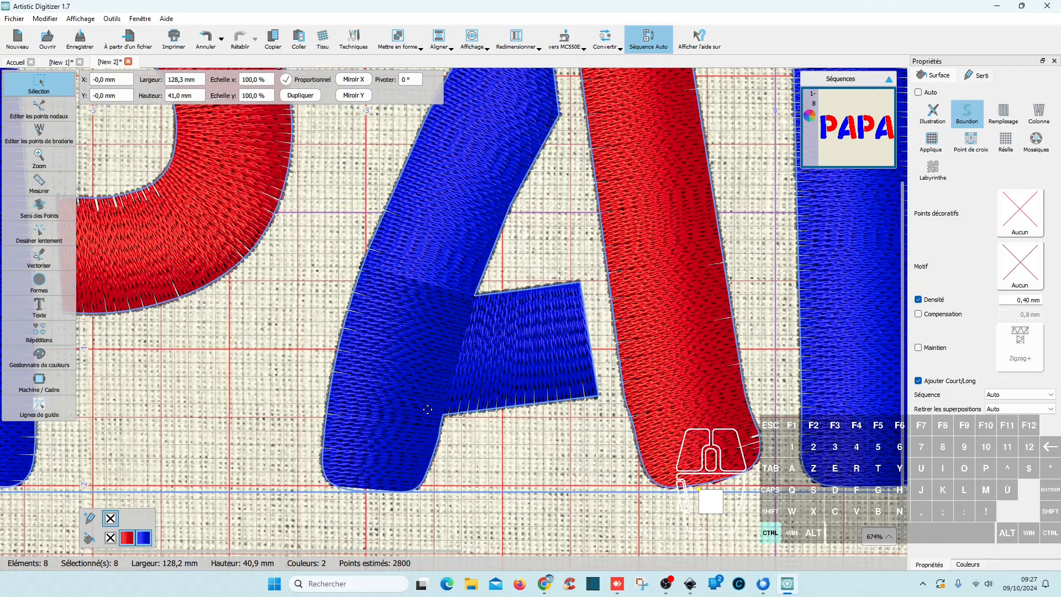
{"action": "scroll", "coordinate": [428, 409], "scroll_direction": "down", "scroll_amount": 5, "text": "ctrl"}
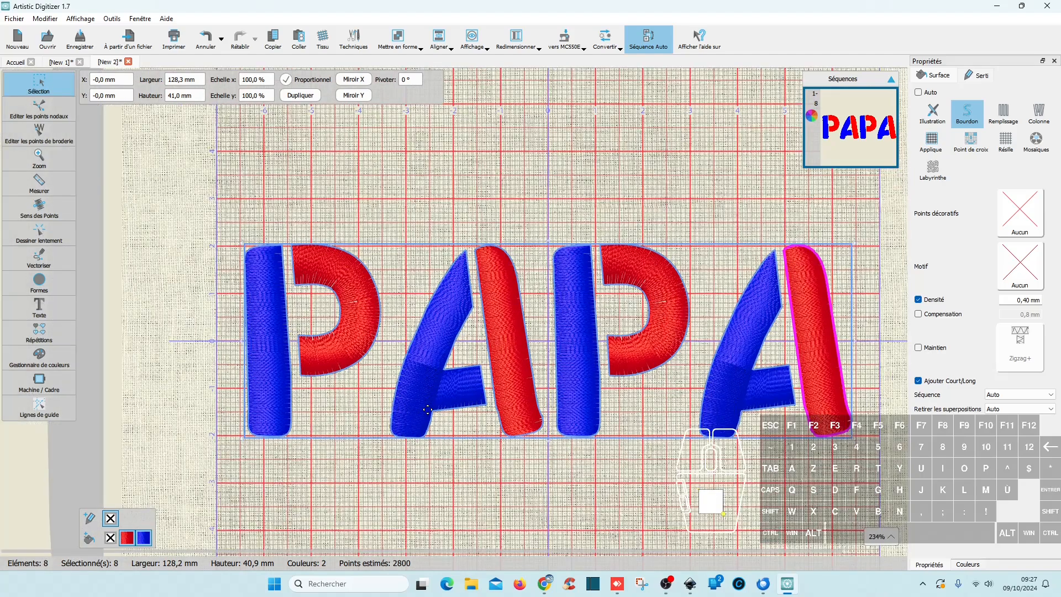
{"action": "left_click", "coordinate": [640, 491]}
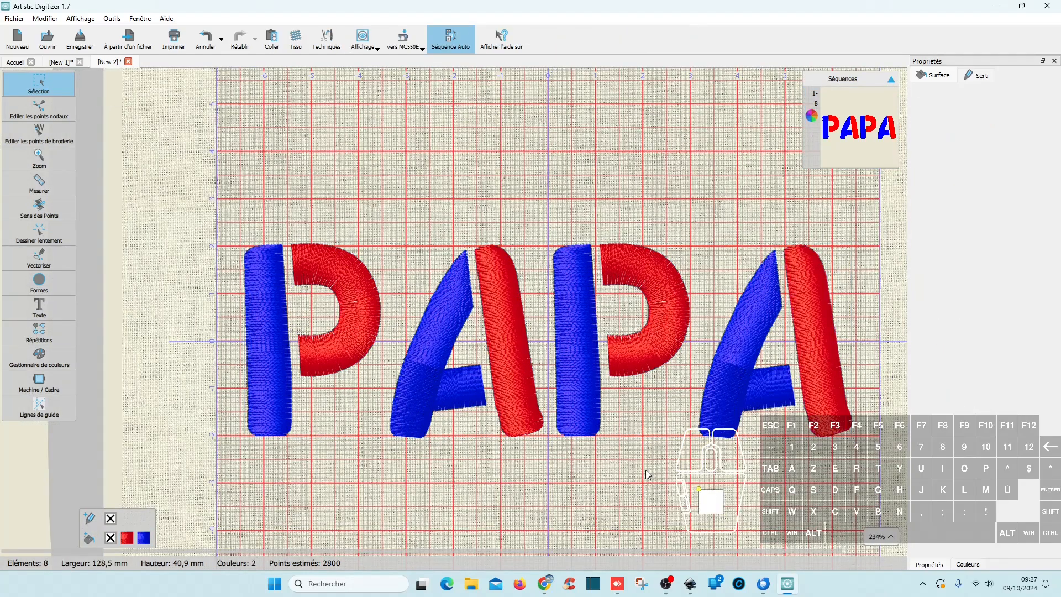
Play the slow-draw stitching simulation through from start to end to check the sewing order, and return to Inkscape
{"action": "left_click", "coordinate": [39, 232]}
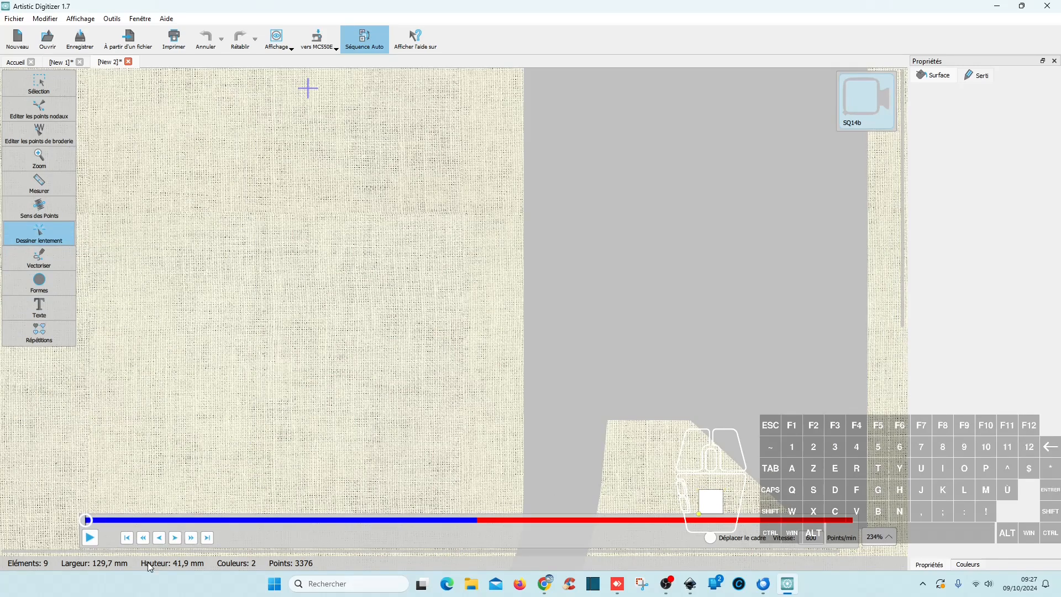
{"action": "mouse_move", "coordinate": [87, 521]}
{"action": "left_mouse_down"}
{"action": "mouse_move", "coordinate": [586, 518]}
{"action": "mouse_move", "coordinate": [804, 542]}
{"action": "mouse_move", "coordinate": [940, 530]}
{"action": "left_mouse_up"}
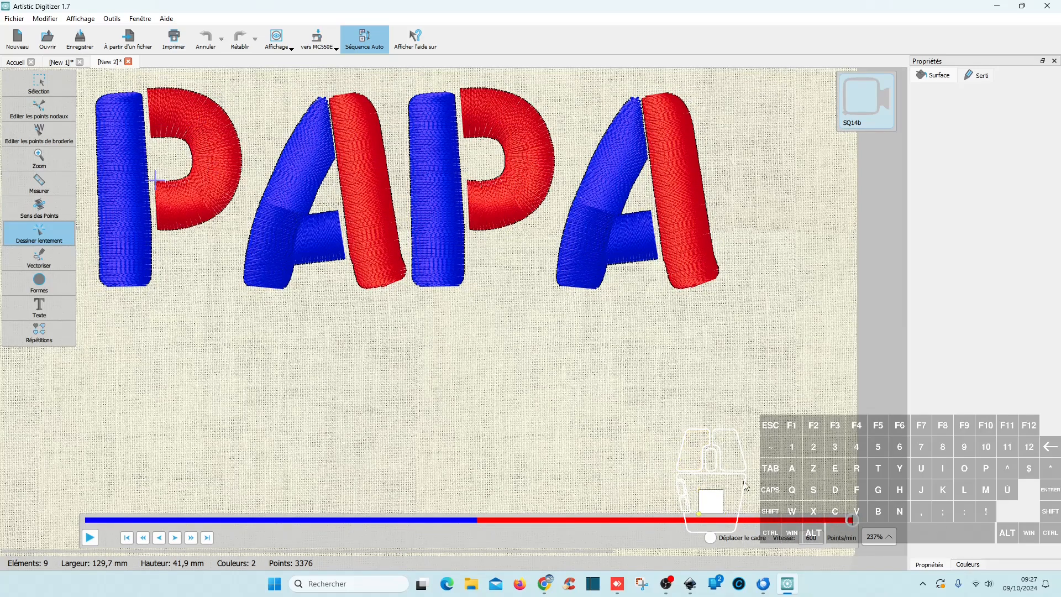
{"action": "left_click", "coordinate": [697, 583]}
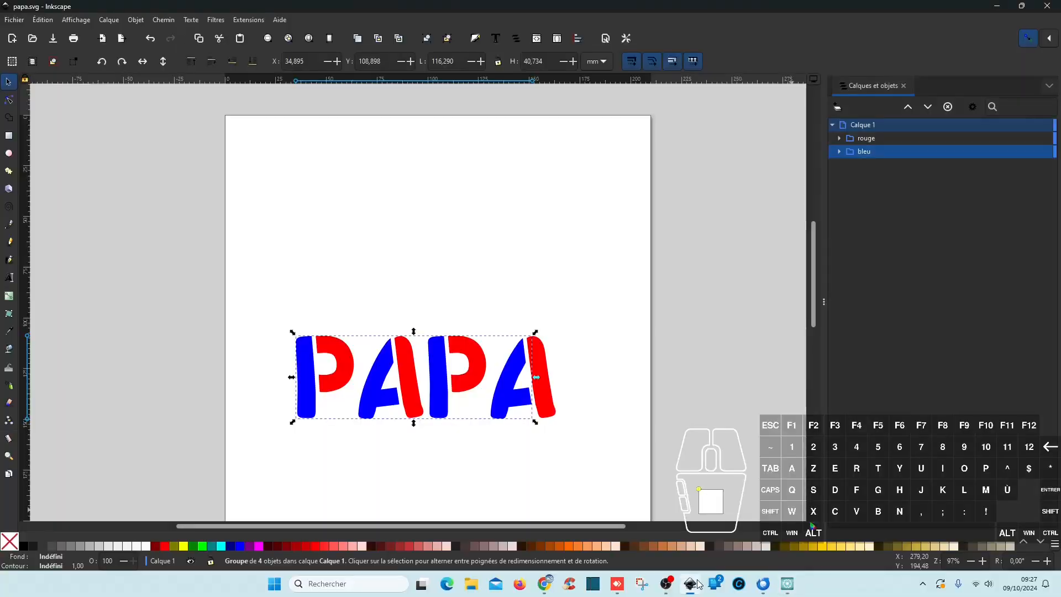
Examine the order of the individual p and a pieces inside the bleu group
{"action": "left_click", "coordinate": [843, 152]}
{"action": "left_click", "coordinate": [873, 204]}
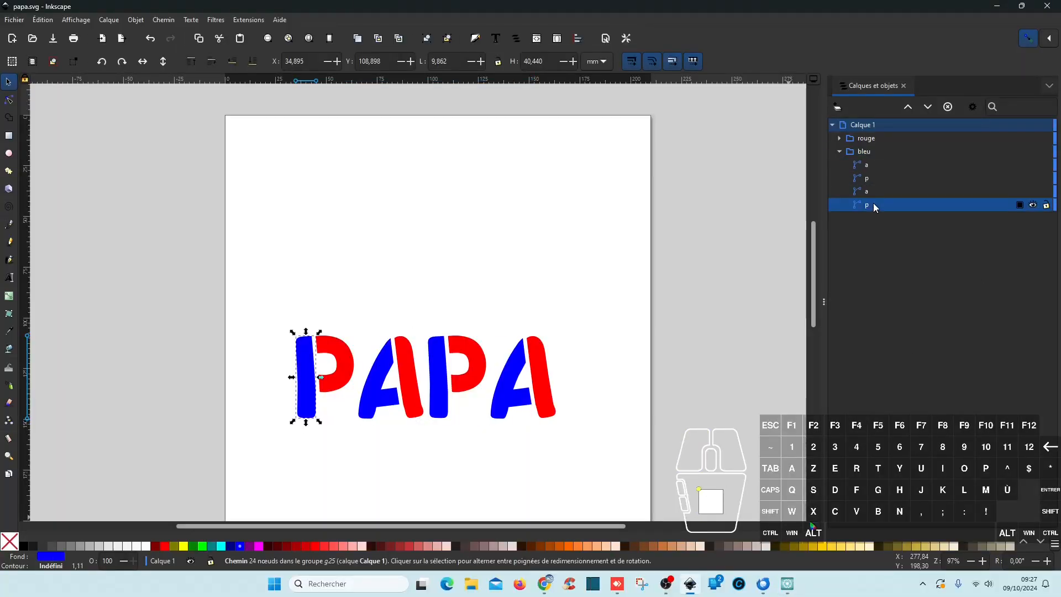
{"action": "left_click", "coordinate": [874, 189]}
{"action": "left_click", "coordinate": [875, 182]}
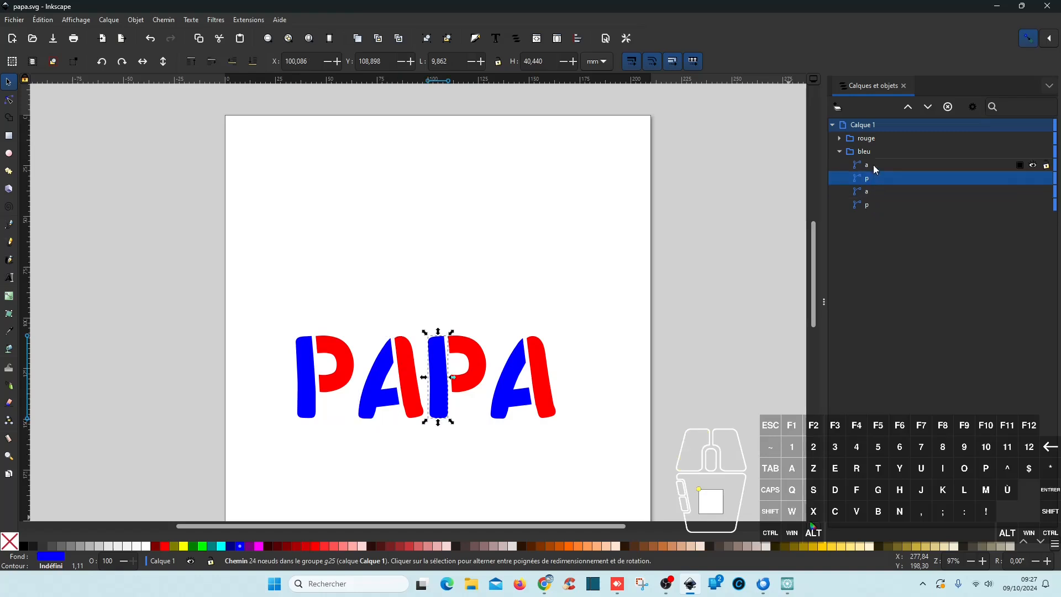
{"action": "left_click", "coordinate": [873, 164]}
{"action": "left_click", "coordinate": [841, 152]}
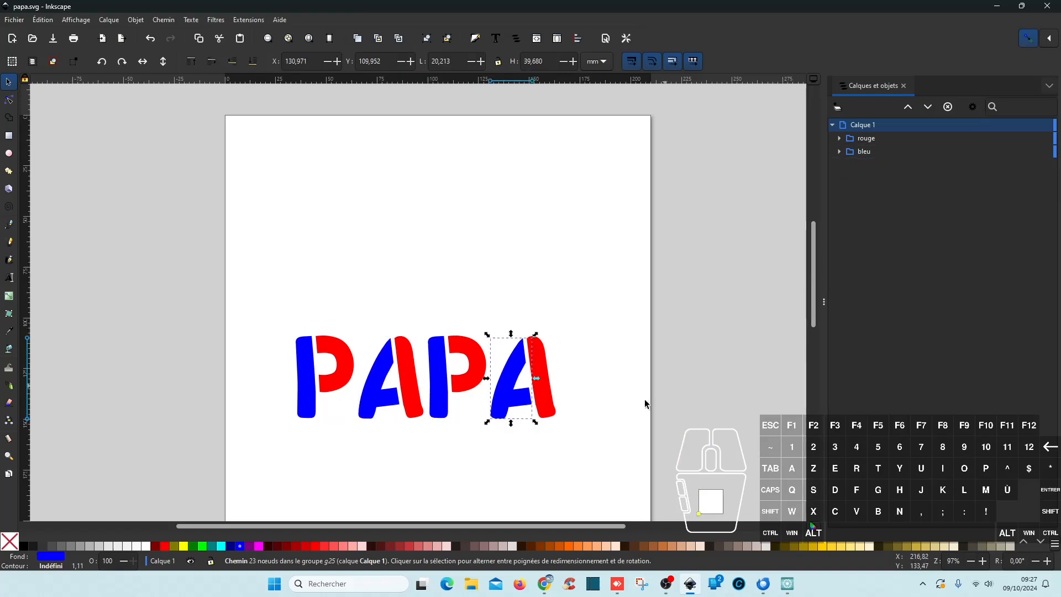
Switch to Artistic Digitizer, scrub the slow-draw simulation back into the blue section to check its sewing order, and return to selection
{"action": "left_click", "coordinate": [788, 585]}
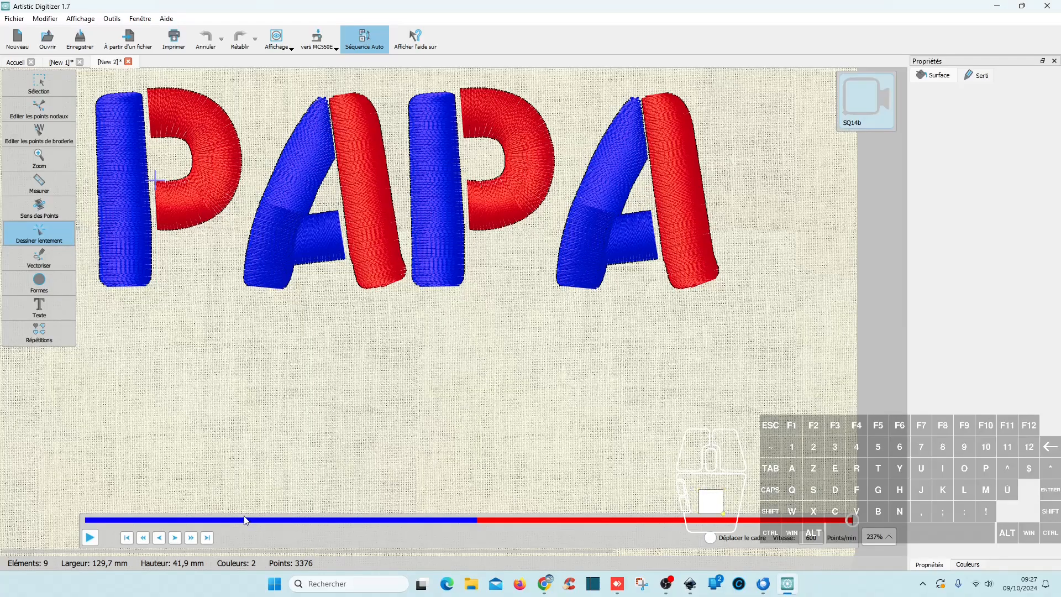
{"action": "left_click_drag", "start_coordinate": [849, 520], "coordinate": [447, 530]}
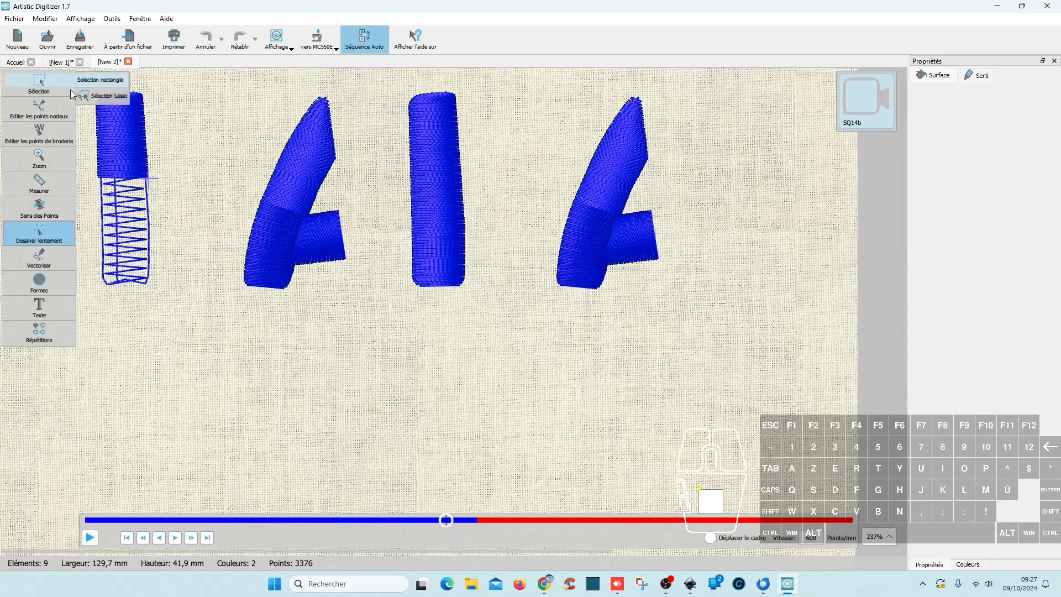
{"action": "left_click", "coordinate": [55, 86]}
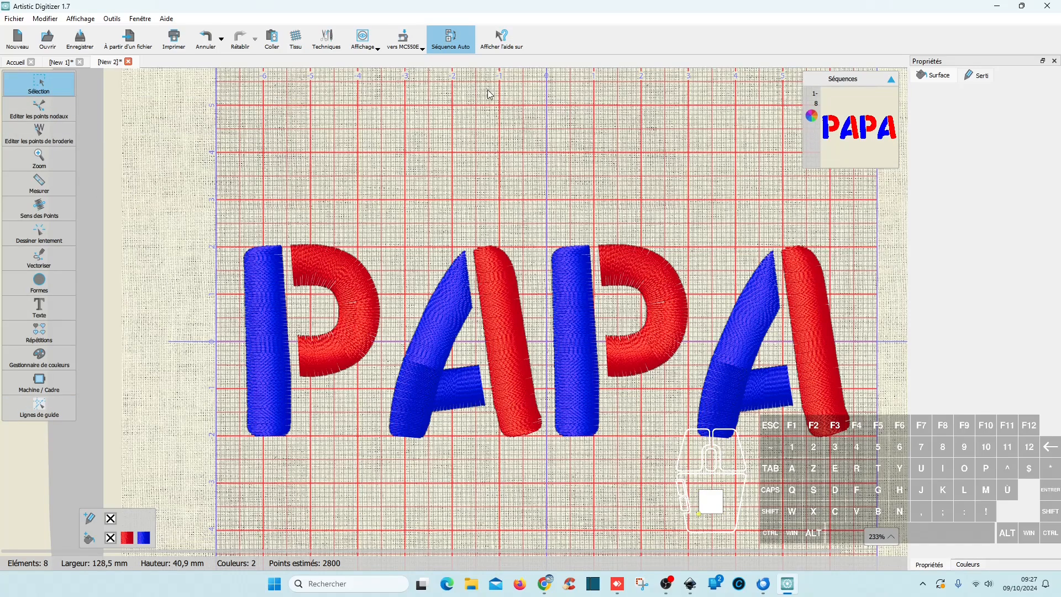
Turn off automatic sequencing and go through the four blue letter pieces one by one in the sequence list
{"action": "left_click", "coordinate": [458, 43]}
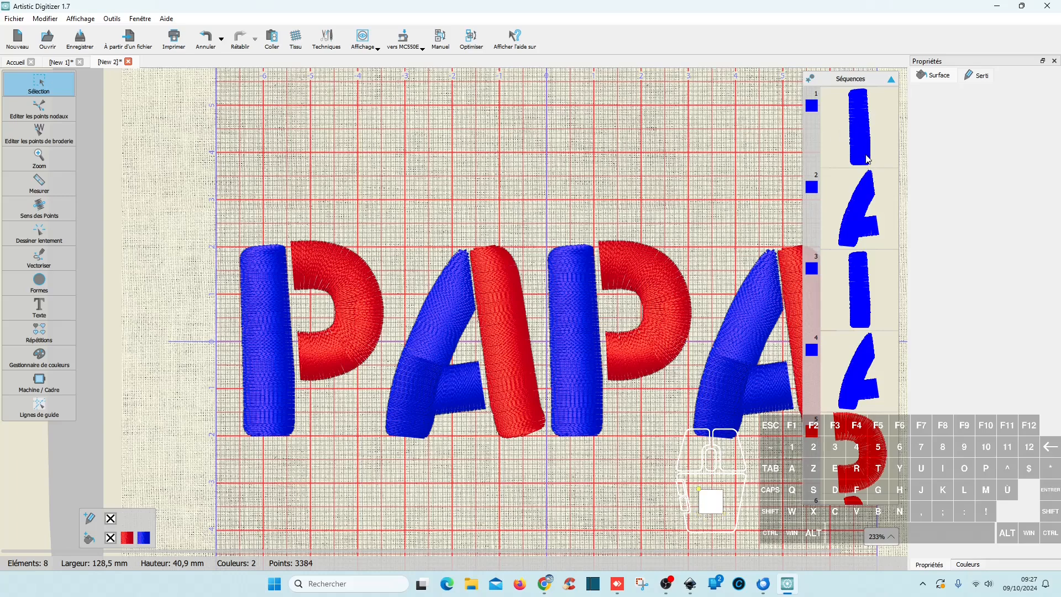
{"action": "left_click", "coordinate": [865, 134]}
{"action": "left_click", "coordinate": [864, 221]}
{"action": "left_click", "coordinate": [831, 275]}
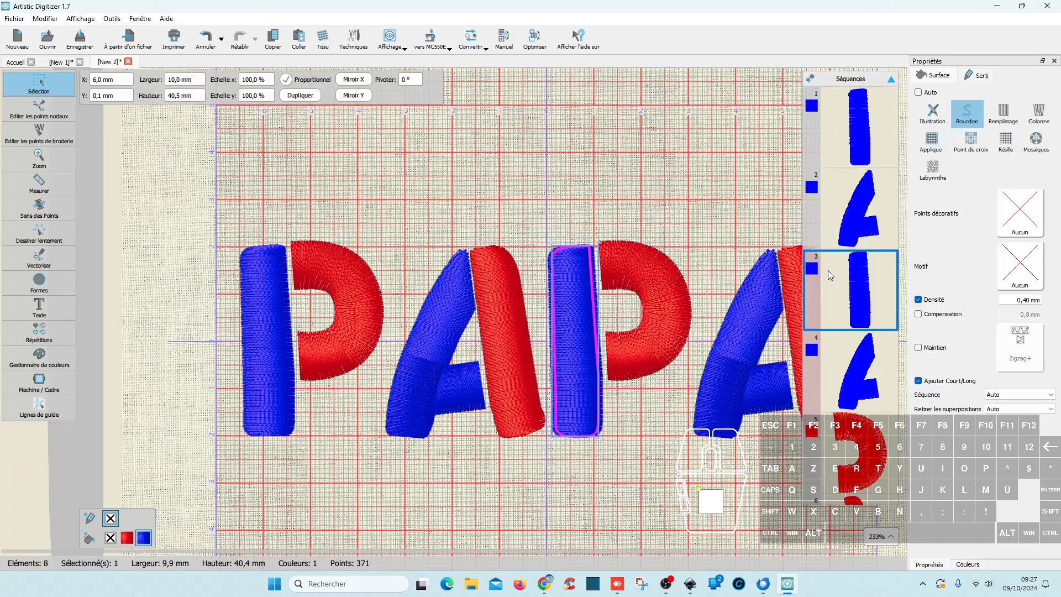
{"action": "left_click", "coordinate": [856, 386]}
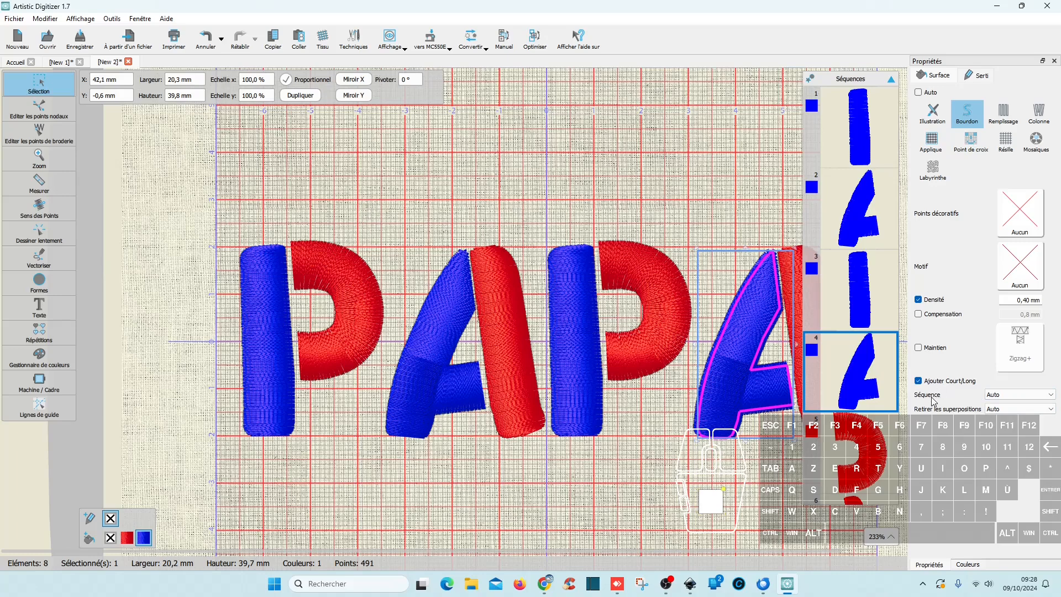
Set the Séquence option of all four blue letter pieces to Au Début
{"action": "left_click", "coordinate": [1023, 396]}
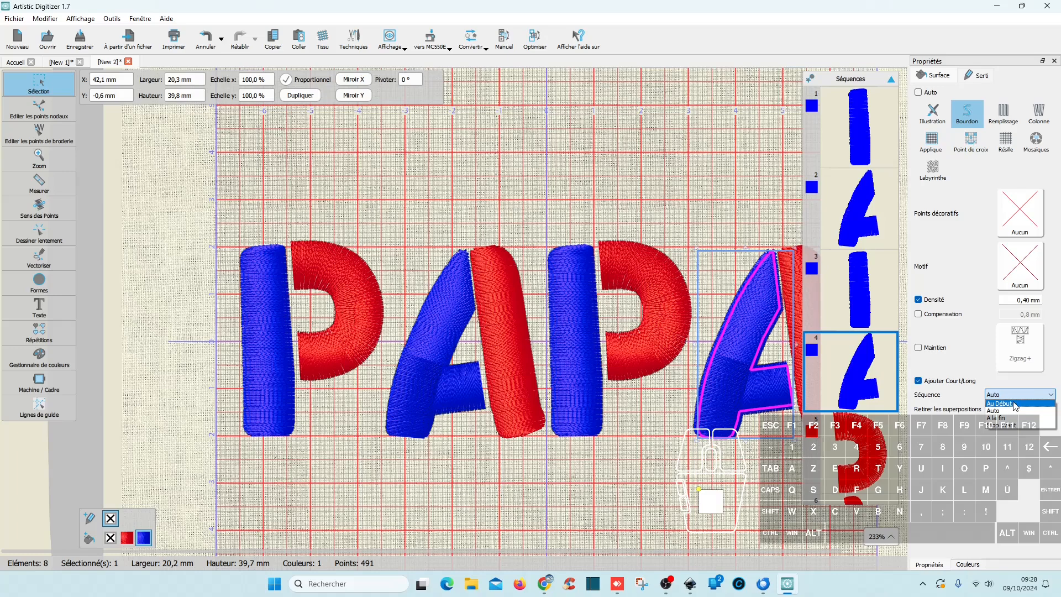
{"action": "left_click", "coordinate": [850, 162]}
{"action": "left_click", "coordinate": [868, 147]}
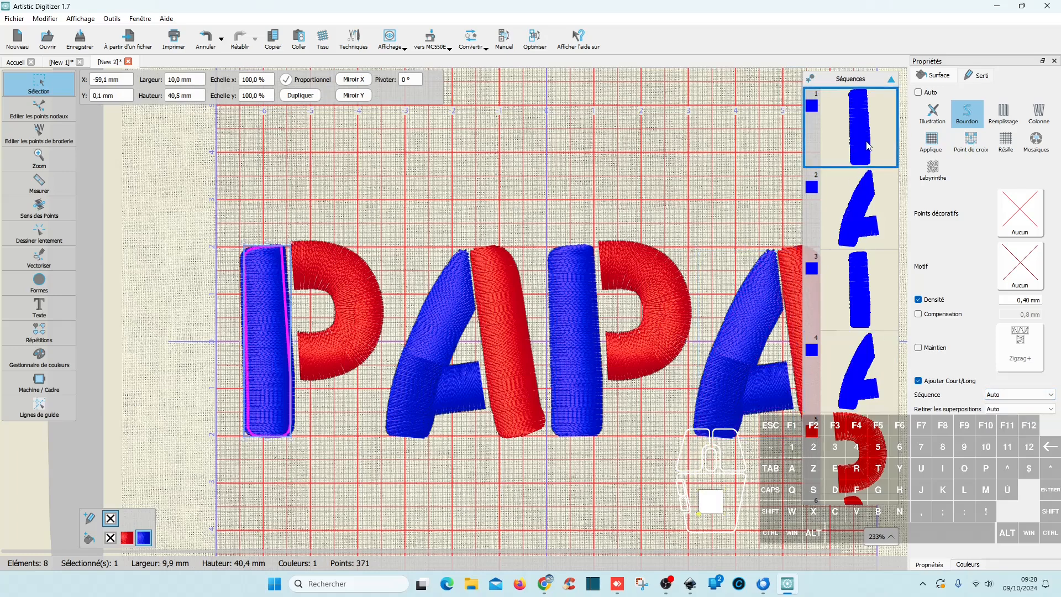
{"action": "left_click", "coordinate": [870, 381], "text": "shift"}
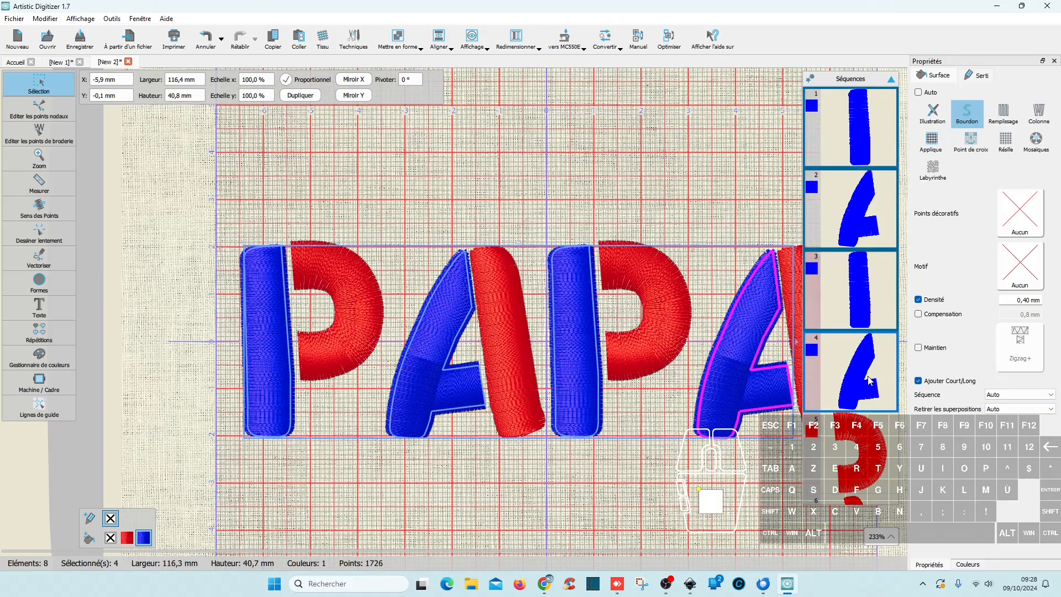
{"action": "left_click", "coordinate": [1051, 397]}
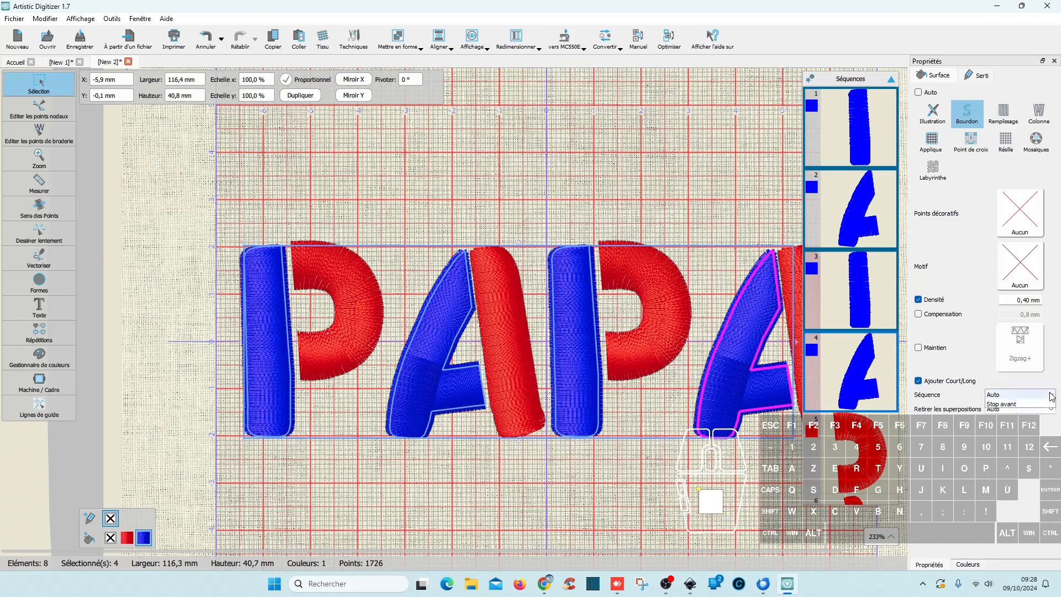
{"action": "left_click", "coordinate": [1020, 404]}
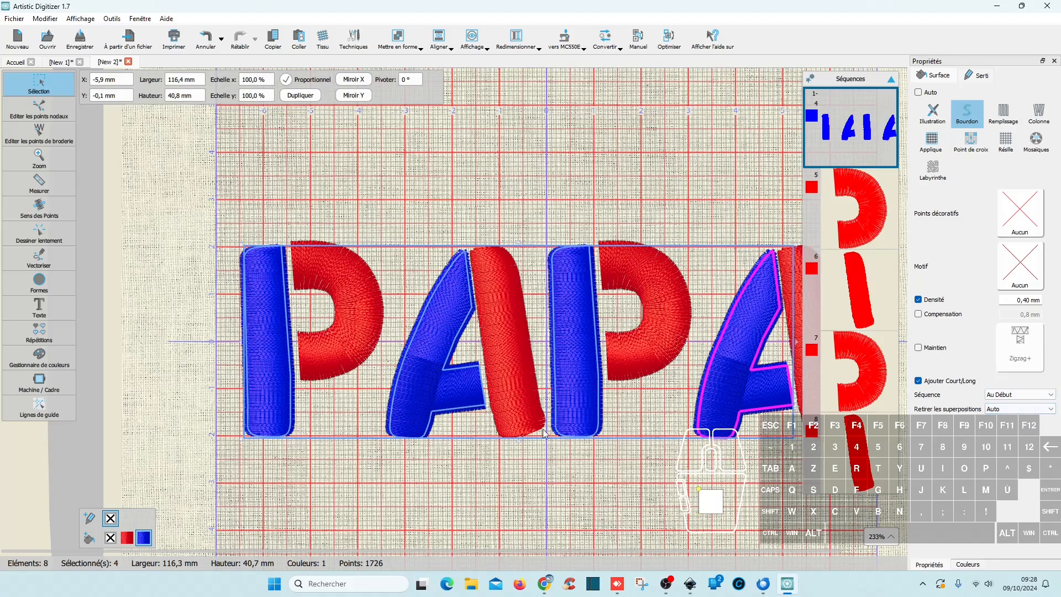
Scrub the slow-draw simulation from the start into the second letter to check the blue sewing order
{"action": "left_click", "coordinate": [449, 147]}
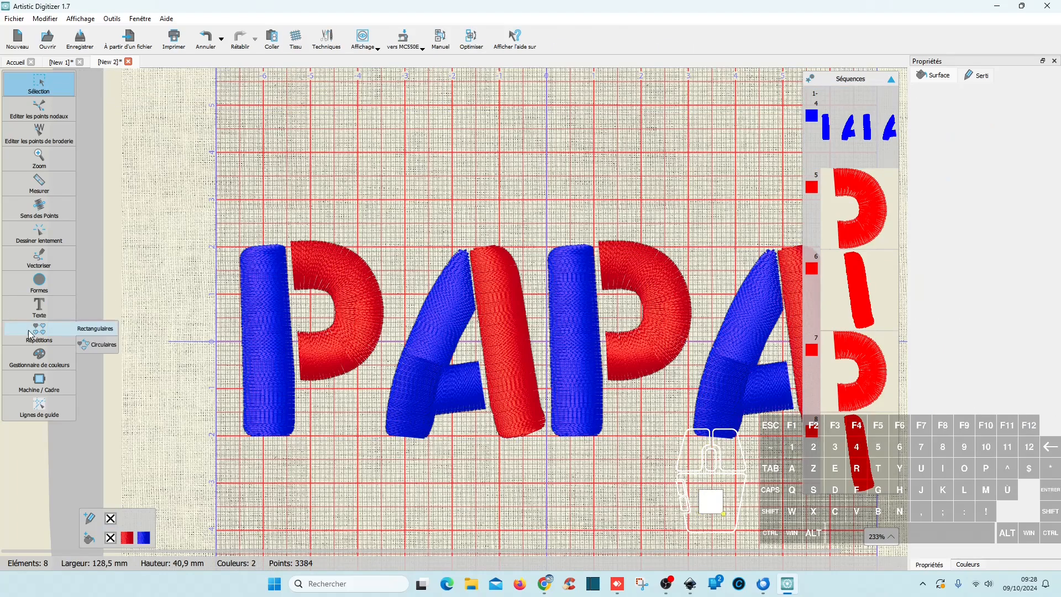
{"action": "left_click", "coordinate": [44, 245]}
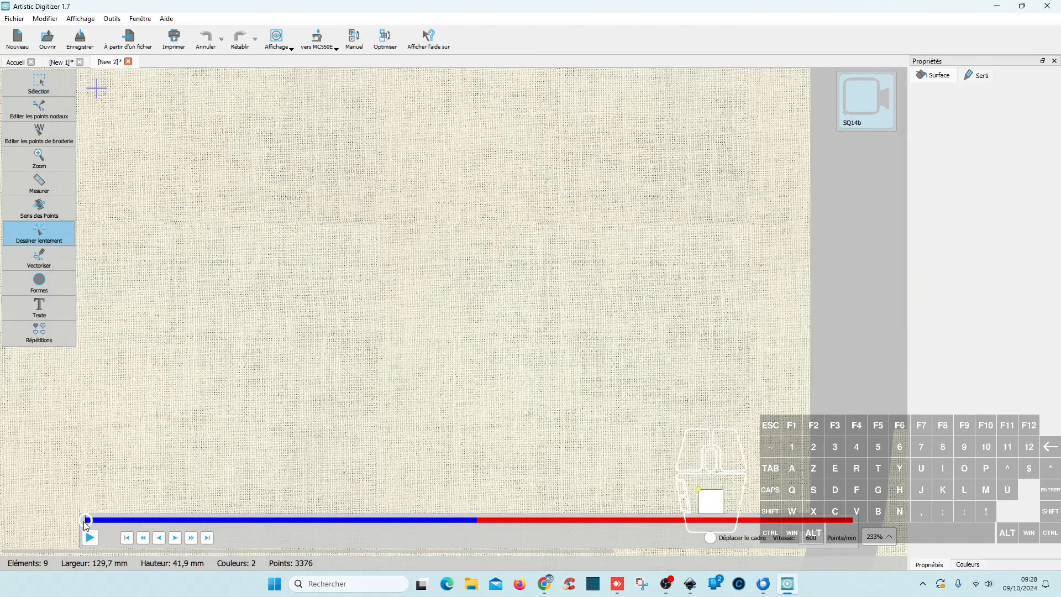
{"action": "mouse_move", "coordinate": [84, 522]}
{"action": "left_mouse_down"}
{"action": "mouse_move", "coordinate": [430, 540]}
{"action": "mouse_move", "coordinate": [277, 539]}
{"action": "left_mouse_up"}
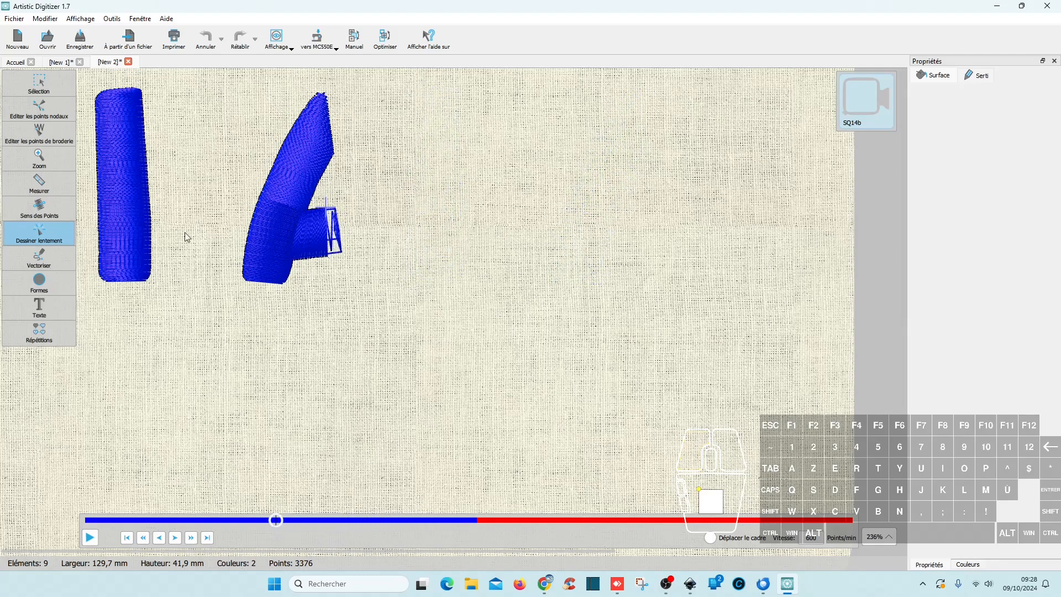
{"action": "left_click", "coordinate": [39, 93]}
Set the Séquence option of the four red letter pieces to Au Début
{"action": "left_click", "coordinate": [875, 215]}
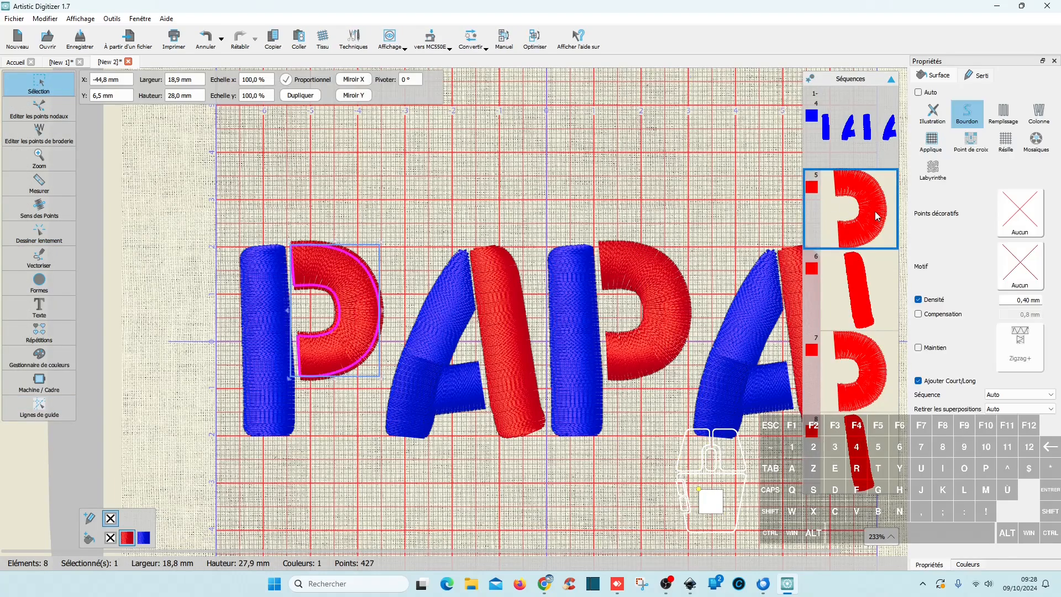
{"action": "left_click", "coordinate": [868, 294], "text": "ctrl"}
{"action": "left_click", "coordinate": [858, 371], "text": "ctrl"}
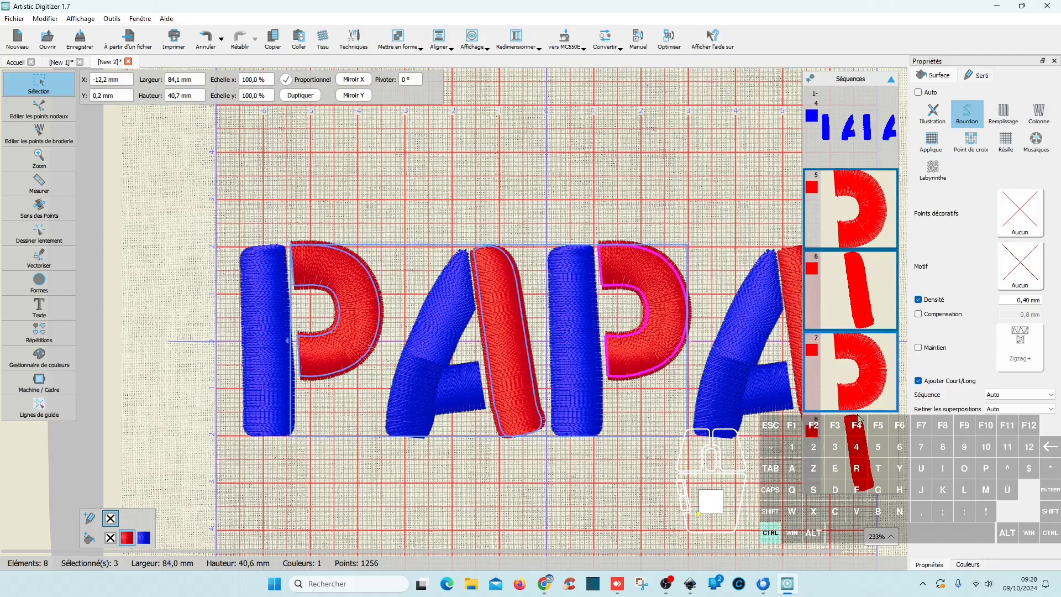
{"action": "left_click", "coordinate": [861, 453], "text": "ctrl"}
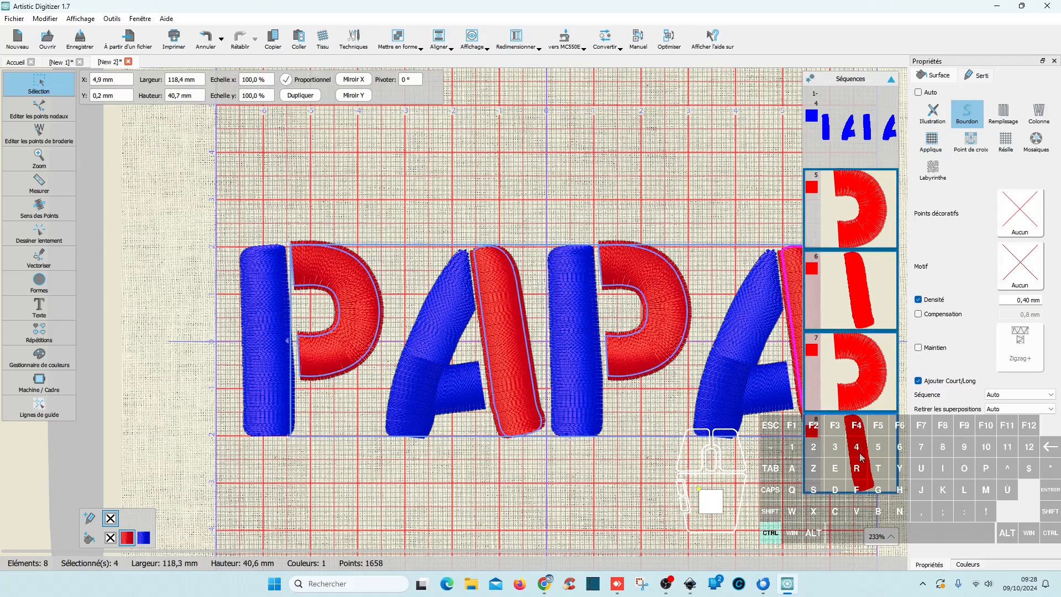
{"action": "left_click", "coordinate": [1020, 394]}
{"action": "left_click", "coordinate": [1020, 404]}
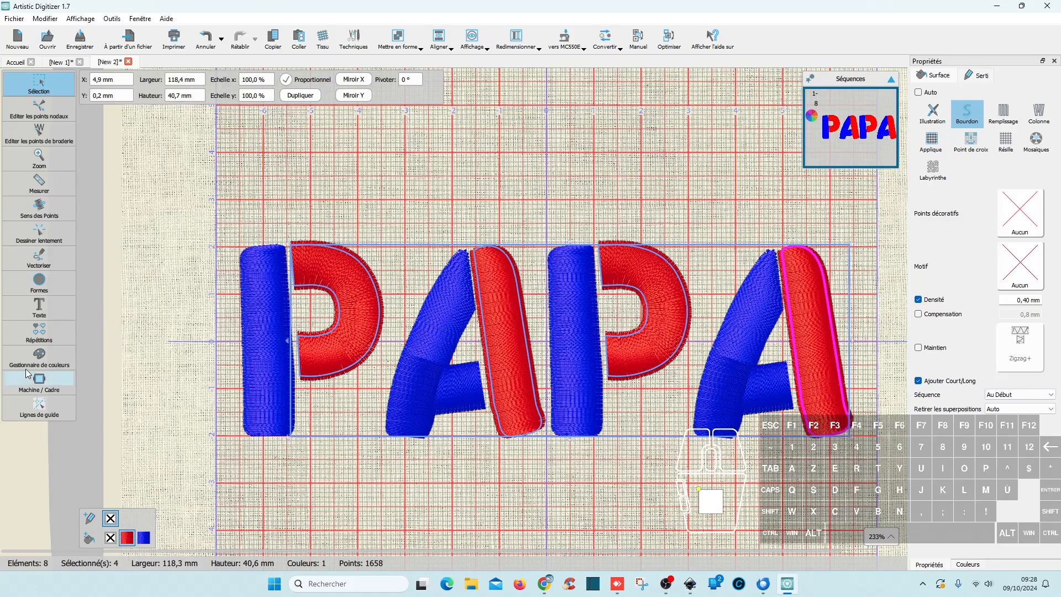
Scrub the slow-draw simulation through the red section to the end to check the red sewing order
{"action": "mouse_move", "coordinate": [47, 267]}
{"action": "left_click", "coordinate": [40, 234]}
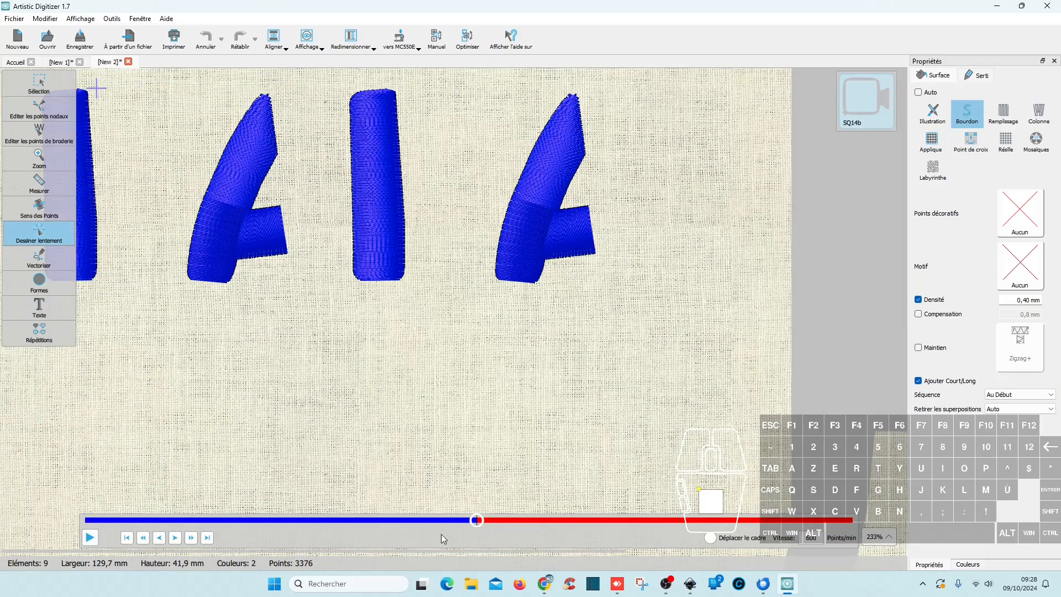
{"action": "left_click_drag", "start_coordinate": [479, 525], "coordinate": [852, 519]}
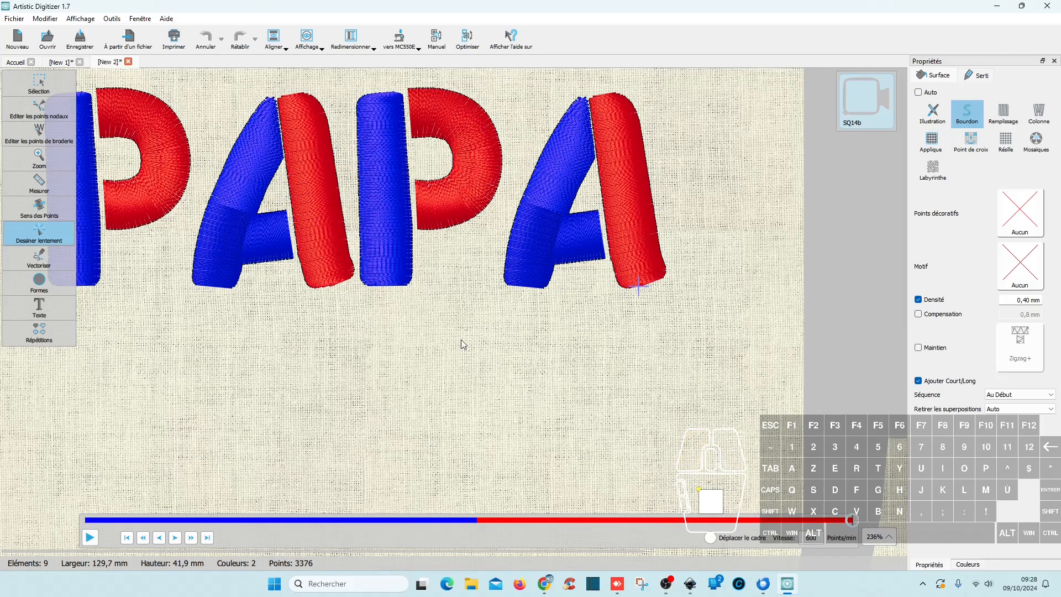
{"action": "left_click", "coordinate": [39, 83]}
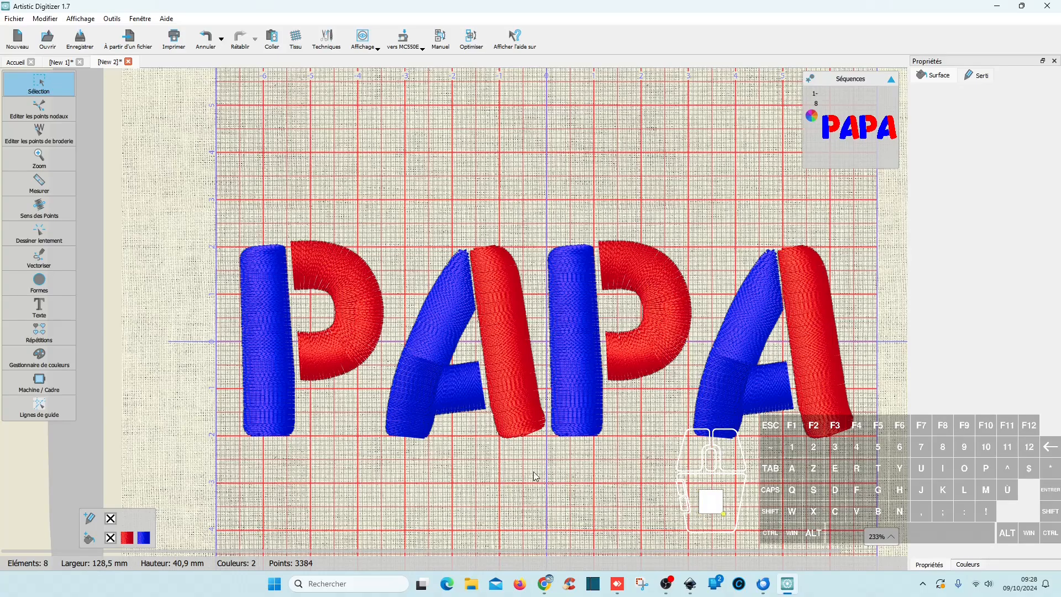
Switch to Inkscape, duplicate the bleu group and rename the copy "ombres bleu"
{"action": "left_click", "coordinate": [695, 583]}
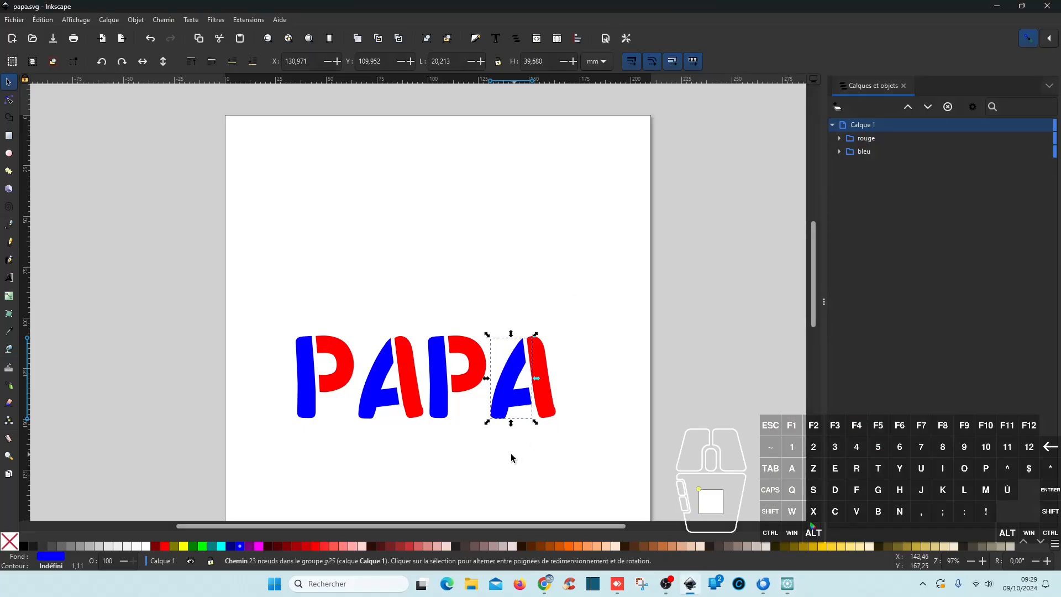
{"action": "scroll", "coordinate": [442, 453], "scroll_direction": "up", "scroll_amount": 1, "text": "ctrl"}
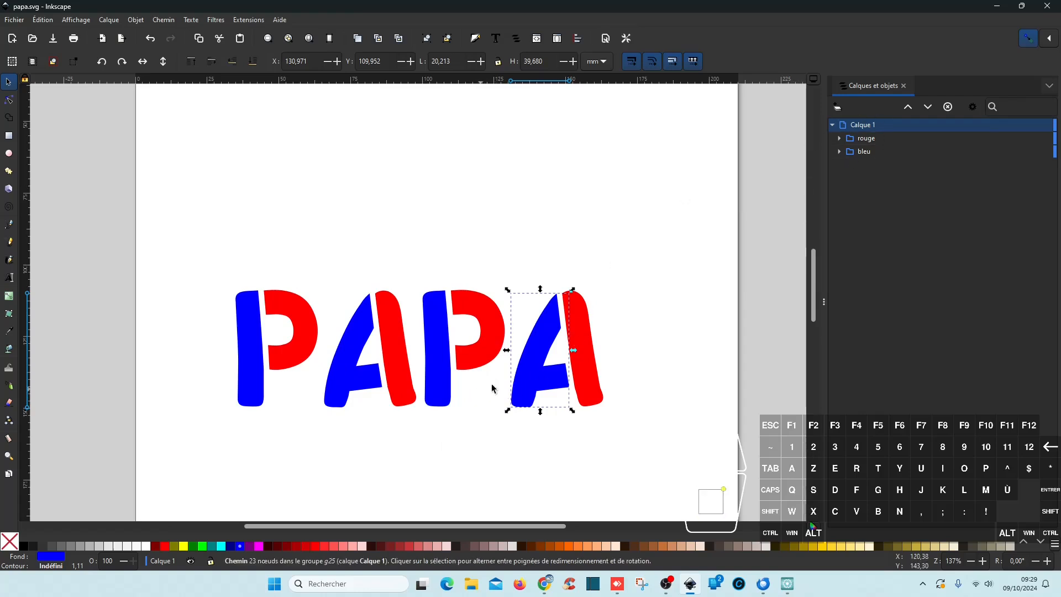
{"action": "left_click", "coordinate": [866, 152]}
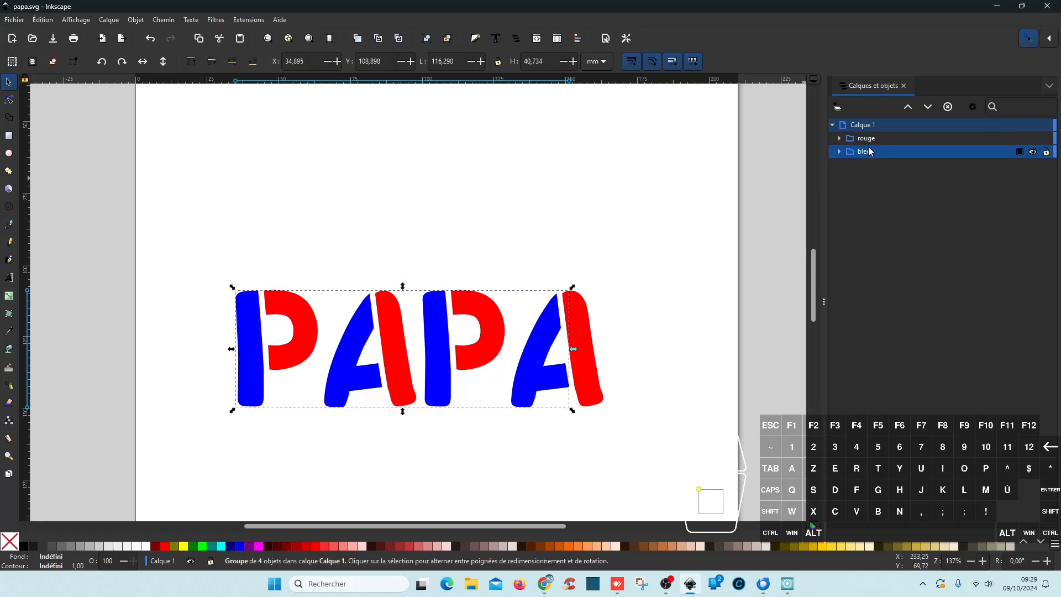
{"action": "key", "text": "ctrl+d"}
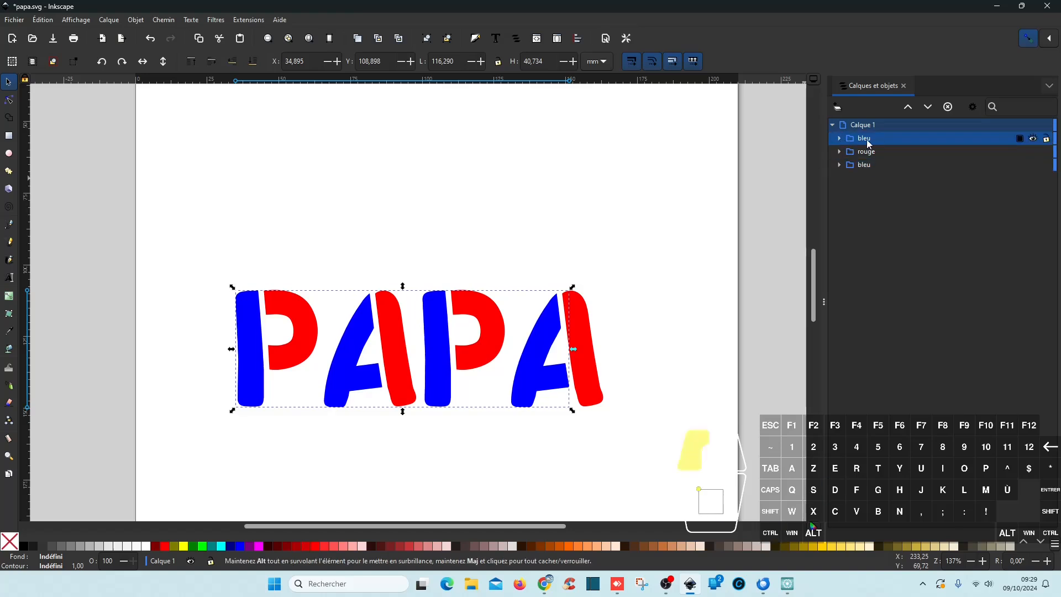
{"action": "double_click", "coordinate": [867, 140]}
{"action": "type", "text": "omb"}
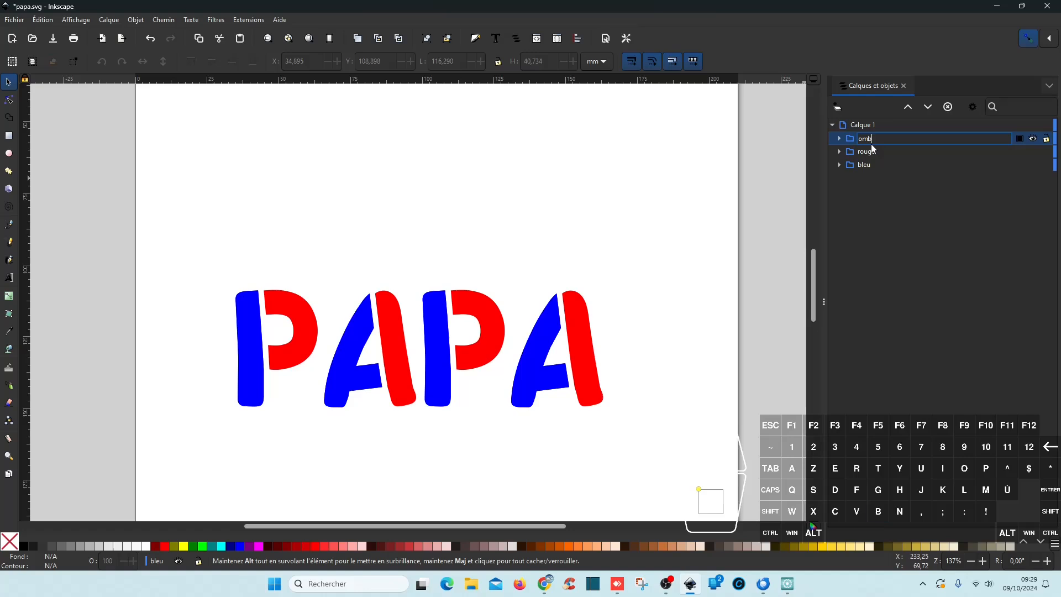
{"action": "type", "text": "res bleu"}
{"action": "key", "text": "Return"}
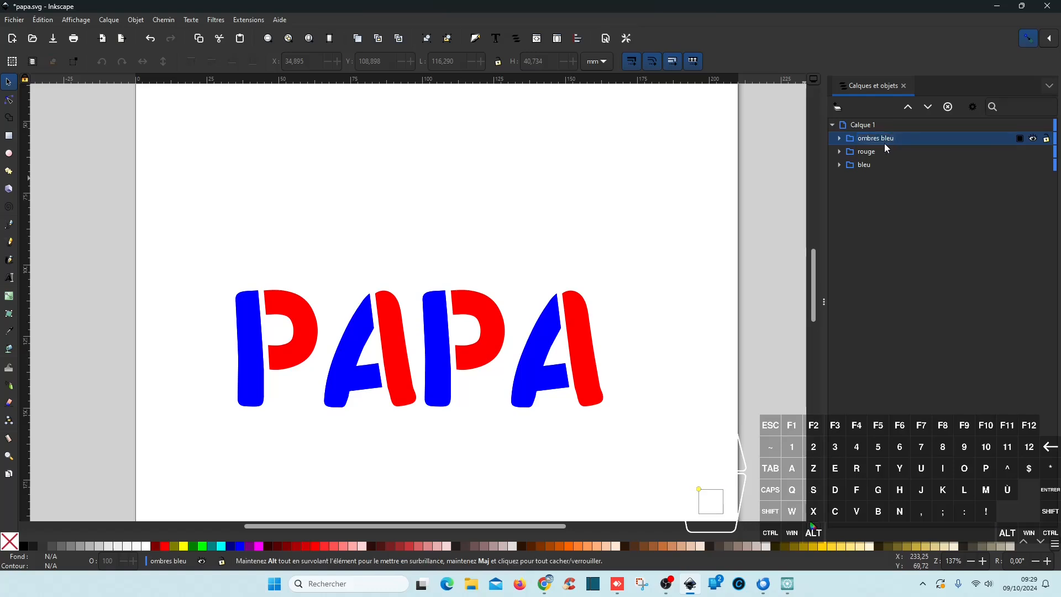
Fill the ombres bleu group with dark grey and lower it beneath the bleu group in the stacking order
{"action": "left_click", "coordinate": [878, 137]}
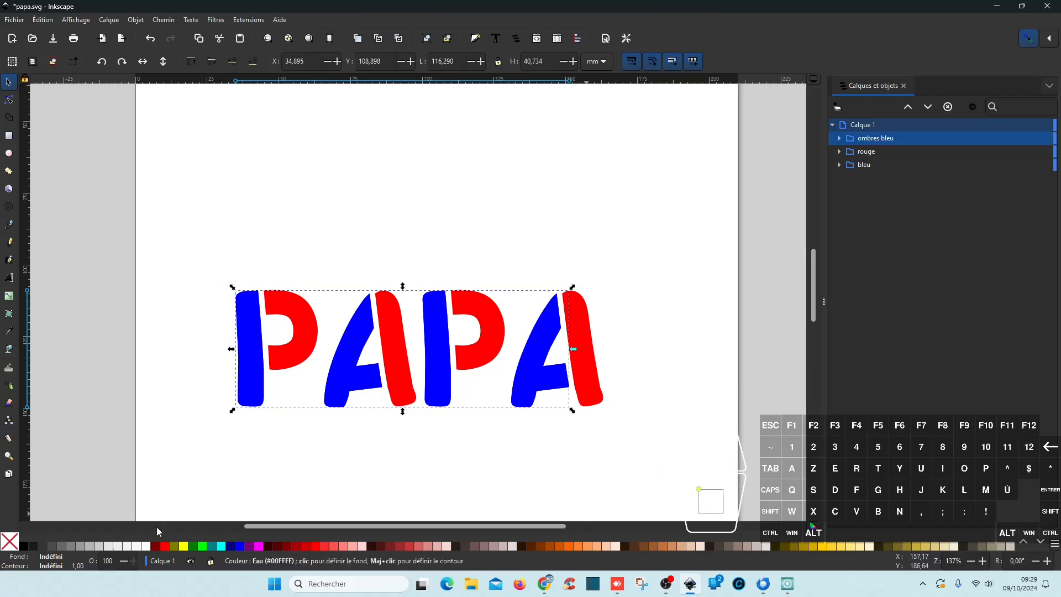
{"action": "left_click", "coordinate": [62, 546]}
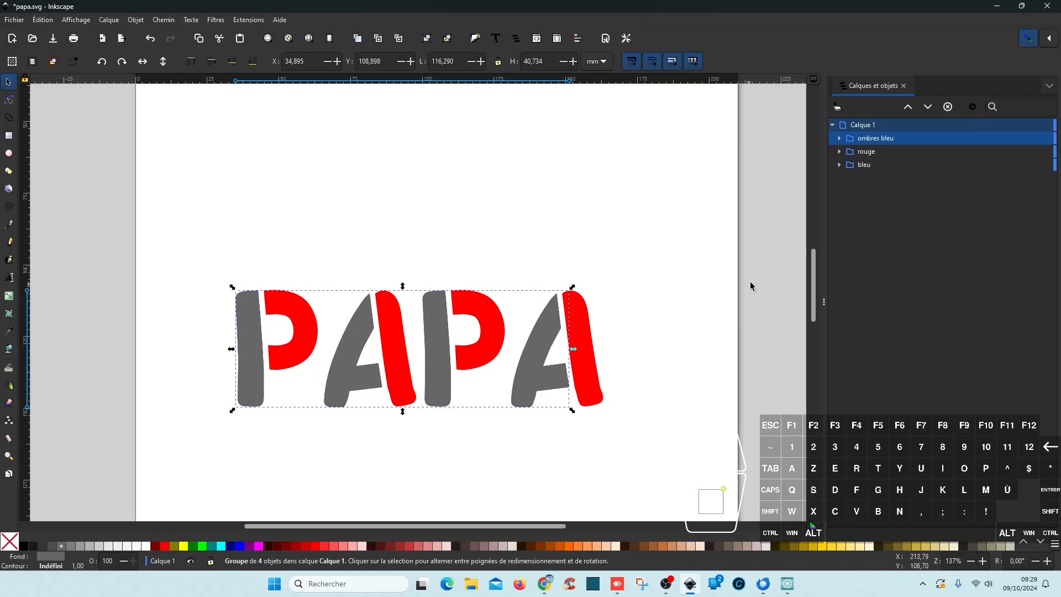
{"action": "left_click", "coordinate": [930, 107]}
{"action": "left_click", "coordinate": [929, 107]}
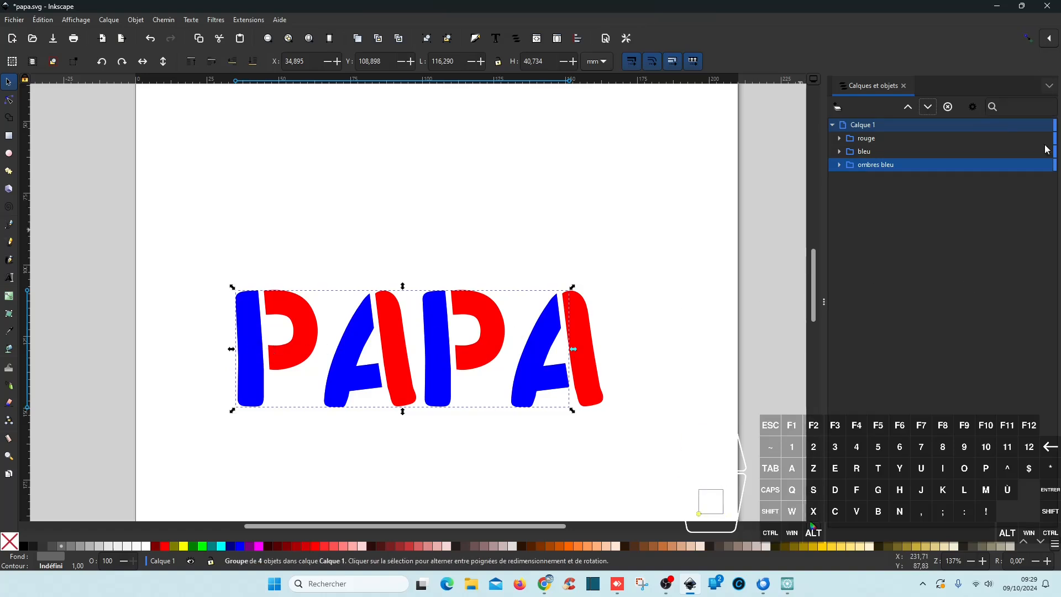
Try shifting the bleu group about 2.5 mm horizontally off its grey copy, and undo the move
{"action": "left_click_drag", "start_coordinate": [251, 352], "coordinate": [261, 351]}
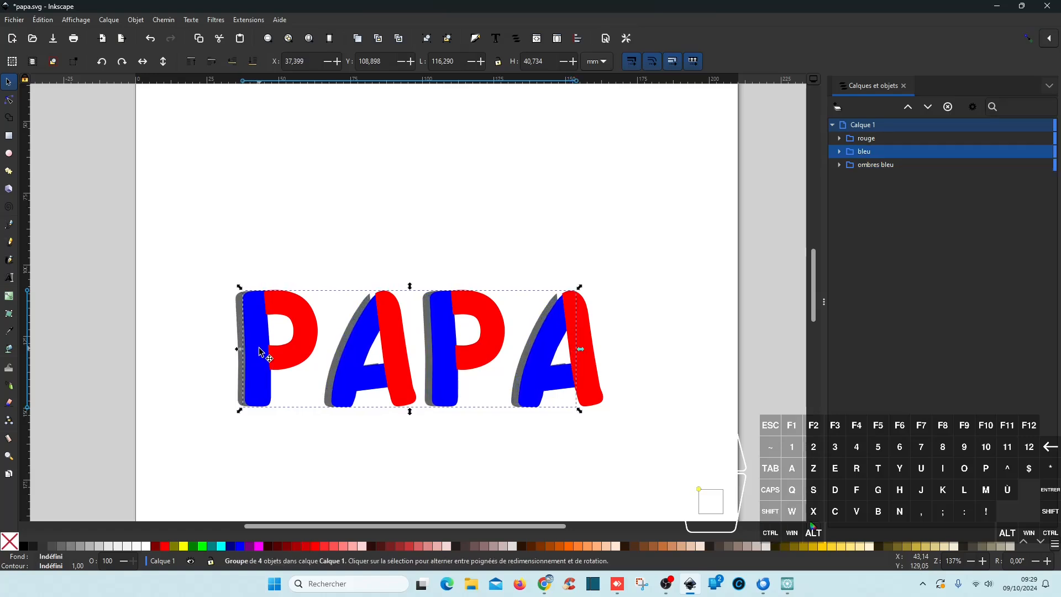
{"action": "key", "text": "ctrl+z"}
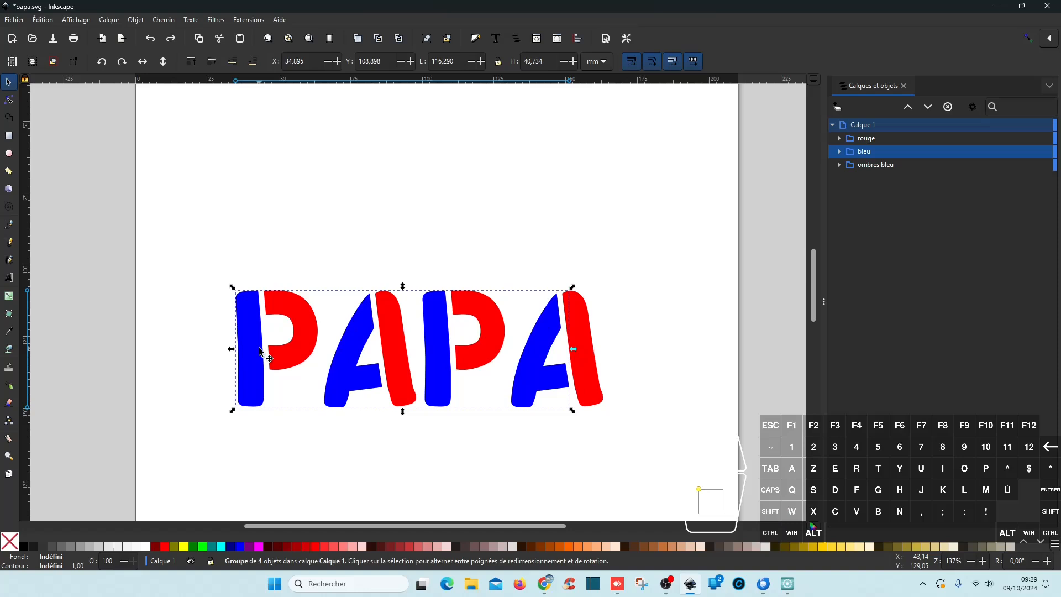
Bring the ombres bleu group to the front, shift it about 1.9 mm to the right, and return it beneath the bleu group
{"action": "left_click", "coordinate": [887, 166]}
{"action": "left_click", "coordinate": [910, 110]}
{"action": "left_click", "coordinate": [910, 109]}
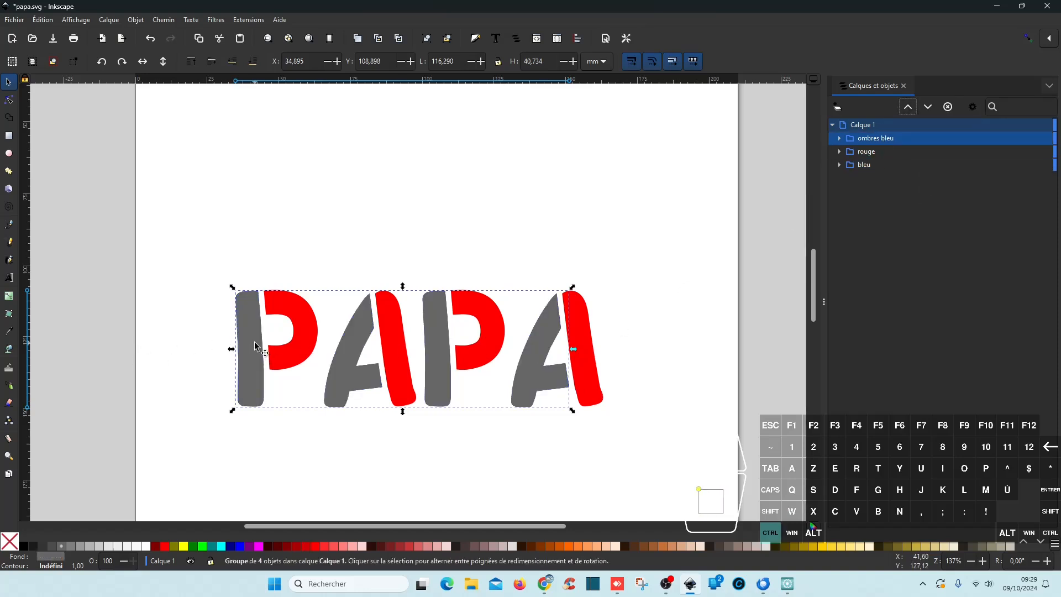
{"action": "mouse_move", "coordinate": [254, 343]}
{"action": "left_mouse_down"}
{"action": "mouse_move", "coordinate": [264, 344]}
{"action": "mouse_move", "coordinate": [256, 352]}
{"action": "left_mouse_up"}
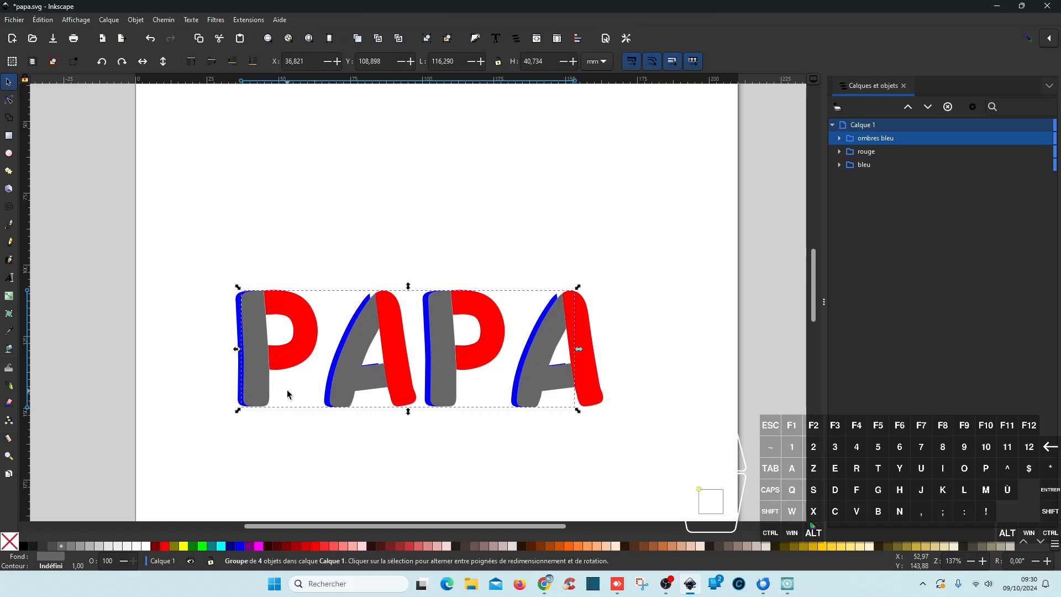
{"action": "left_click", "coordinate": [928, 108]}
{"action": "left_click", "coordinate": [928, 108]}
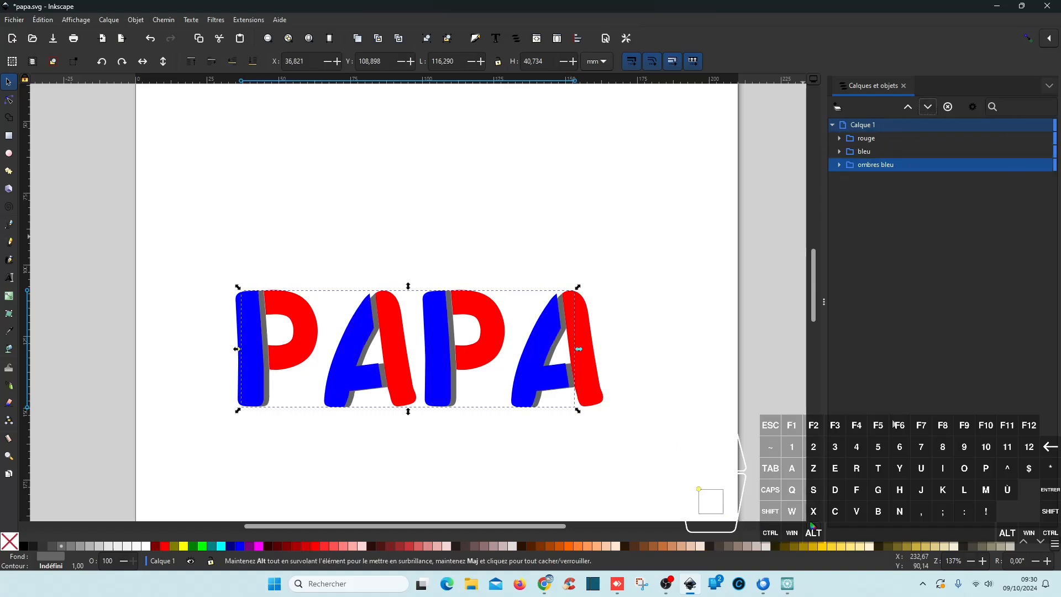
Duplicate the rouge group and rename the copy "ombres rouge"
{"action": "left_click", "coordinate": [885, 139]}
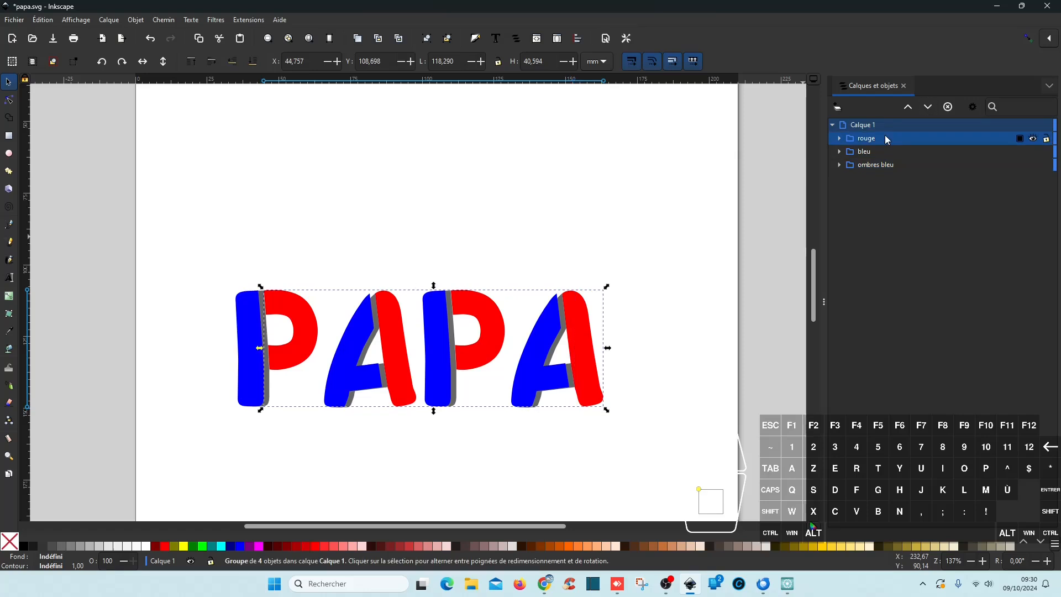
{"action": "key", "text": "ctrl+d"}
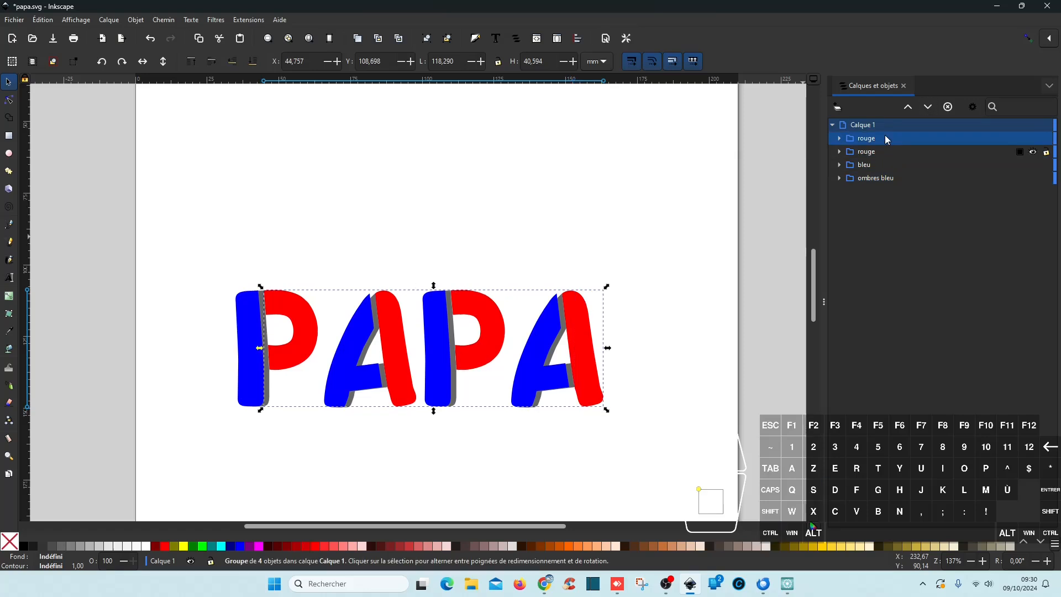
{"action": "left_click", "coordinate": [885, 139]}
{"action": "double_click", "coordinate": [885, 138]}
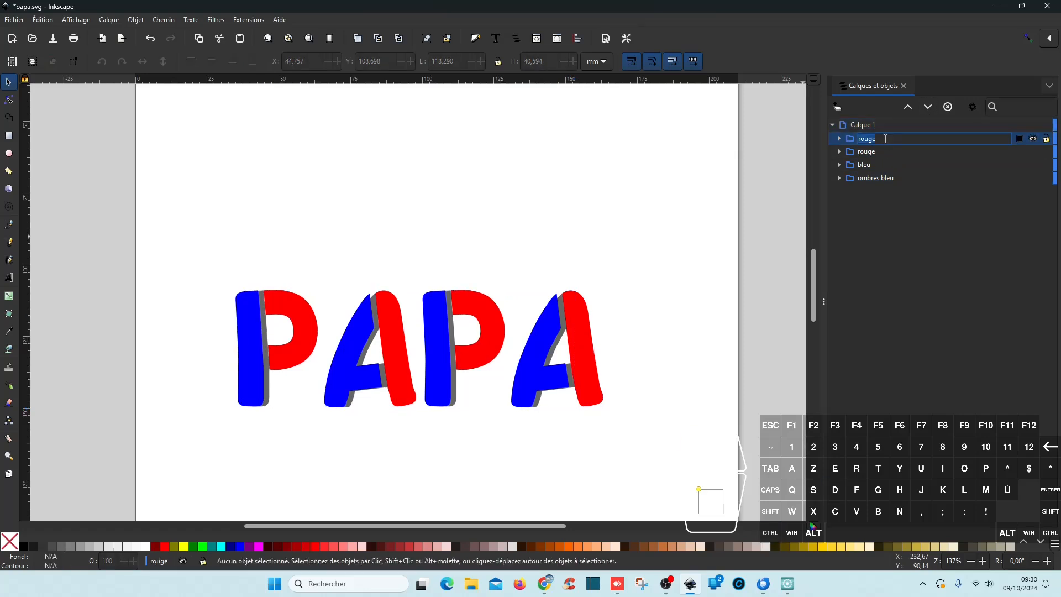
{"action": "type", "text": "ombres rouge"}
{"action": "key", "text": "Return"}
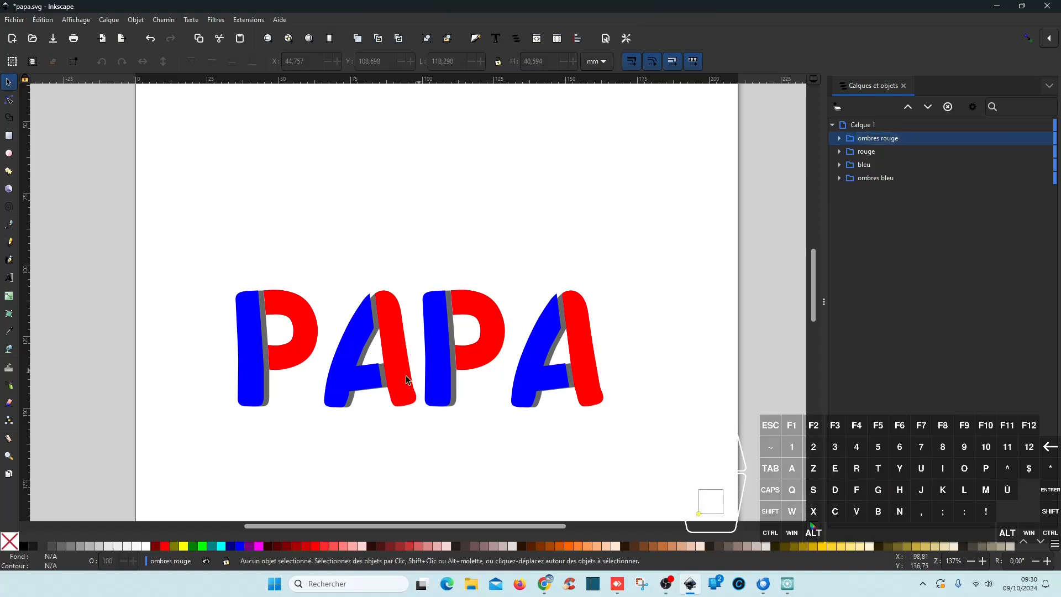
Fill the ombres rouge group with a lighter grey than the ombres bleu group
{"action": "left_click", "coordinate": [81, 547]}
{"action": "left_click", "coordinate": [898, 140]}
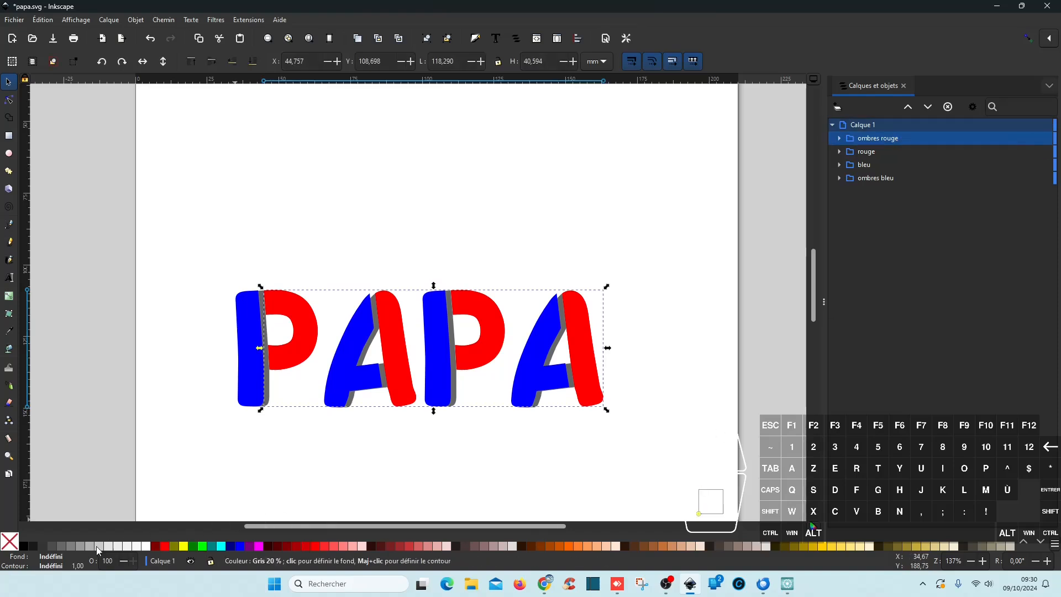
{"action": "left_click", "coordinate": [79, 549]}
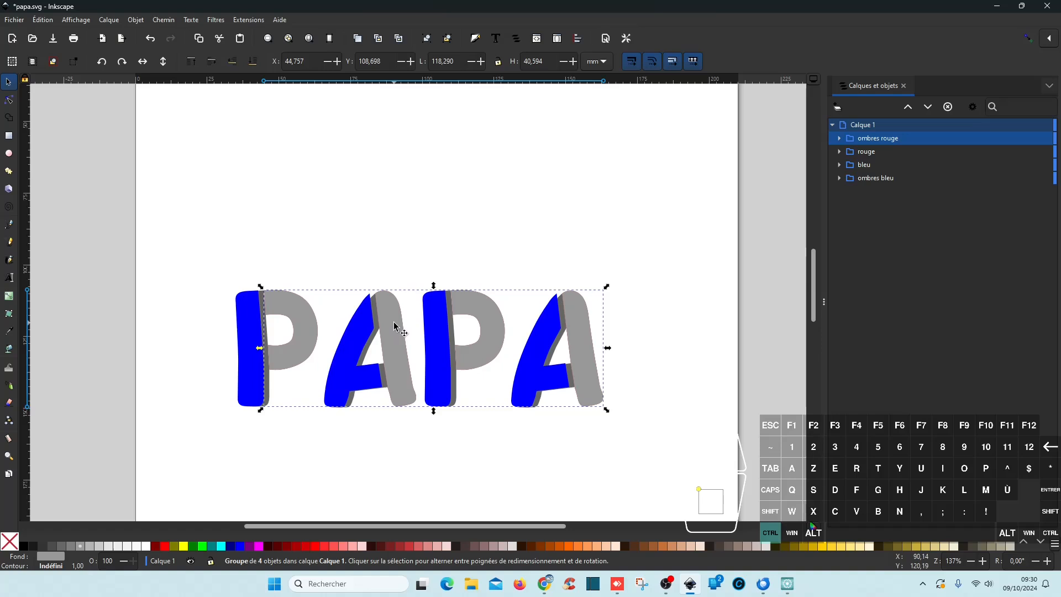
Shift the ombres rouge group about 2.1 mm to the right and lower it directly beneath the rouge group
{"action": "left_click_drag", "start_coordinate": [392, 329], "coordinate": [403, 330]}
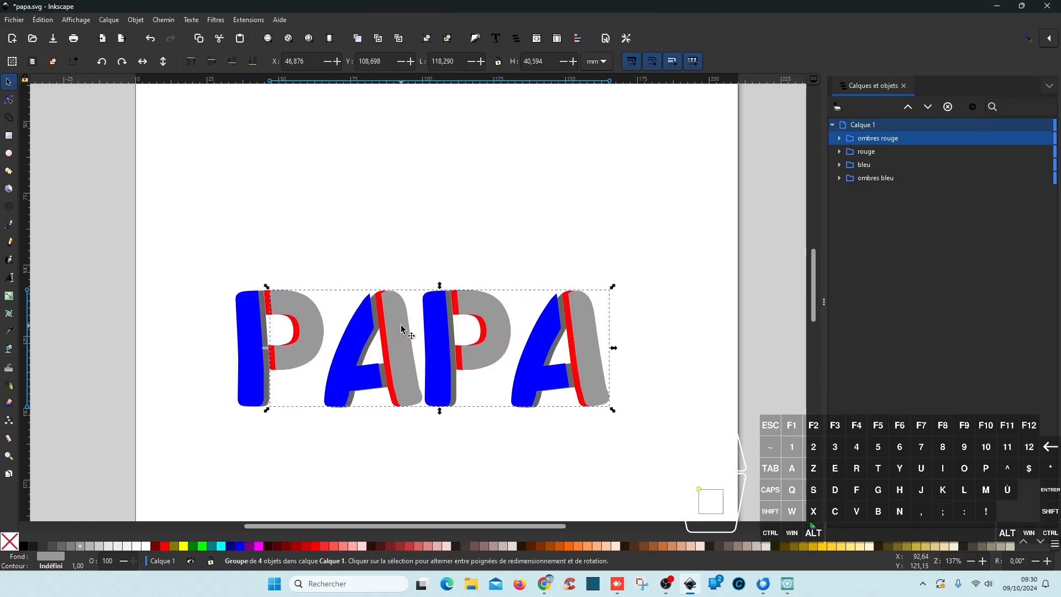
{"action": "left_click", "coordinate": [932, 108]}
{"action": "left_click", "coordinate": [564, 474]}
Examine the grey shadows around the blue and red letter pieces up close and across the whole word
{"action": "scroll", "coordinate": [367, 373], "scroll_direction": "up", "scroll_amount": 4}
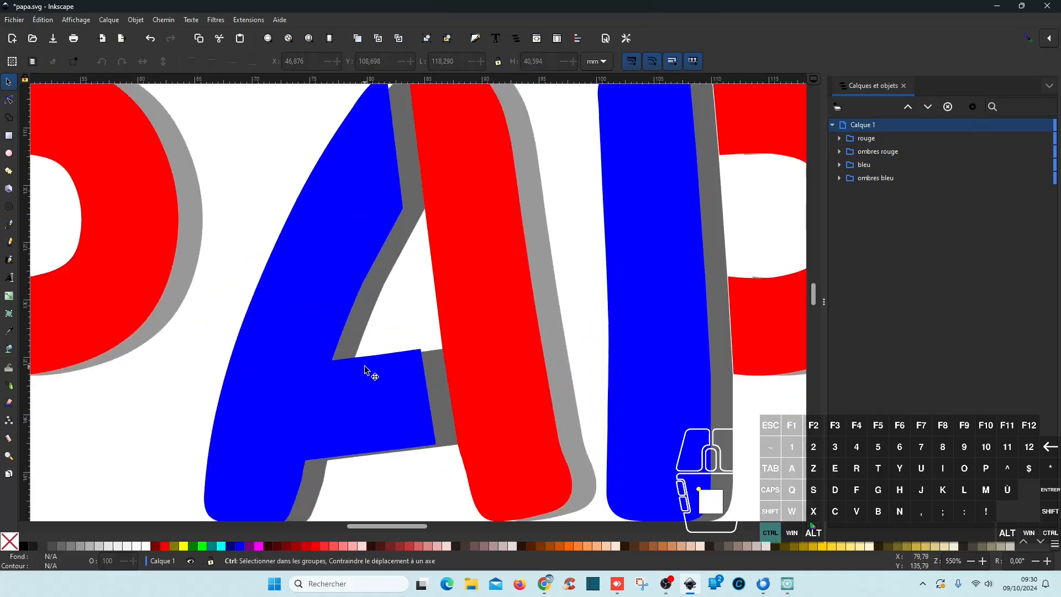
{"action": "scroll", "coordinate": [365, 370], "scroll_direction": "down", "scroll_amount": 2}
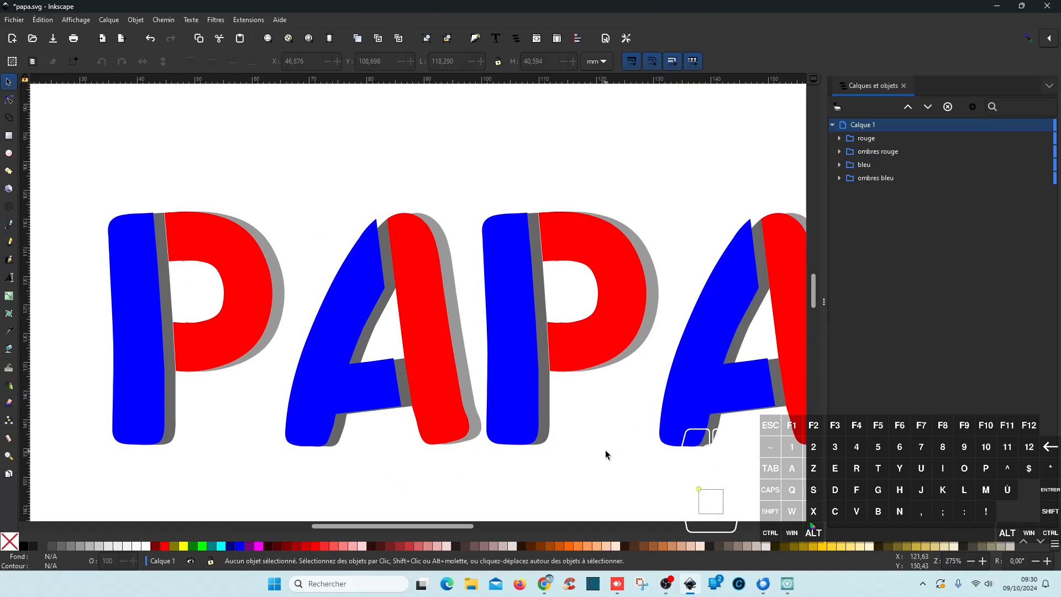
{"action": "scroll", "coordinate": [605, 450], "scroll_direction": "down", "scroll_amount": 2}
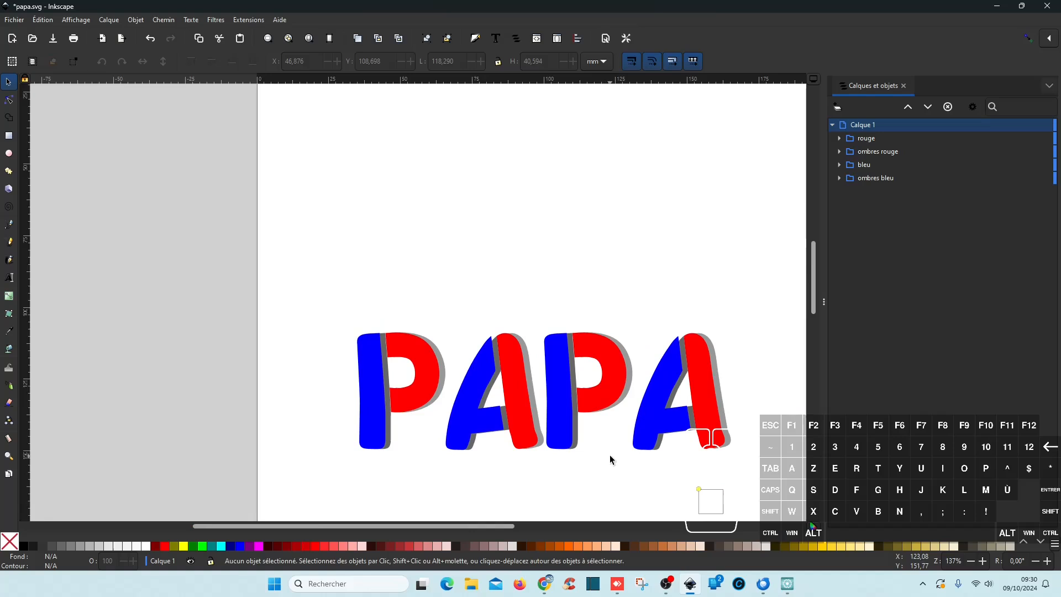
{"action": "scroll", "coordinate": [609, 455], "scroll_direction": "right", "scroll_amount": 4}
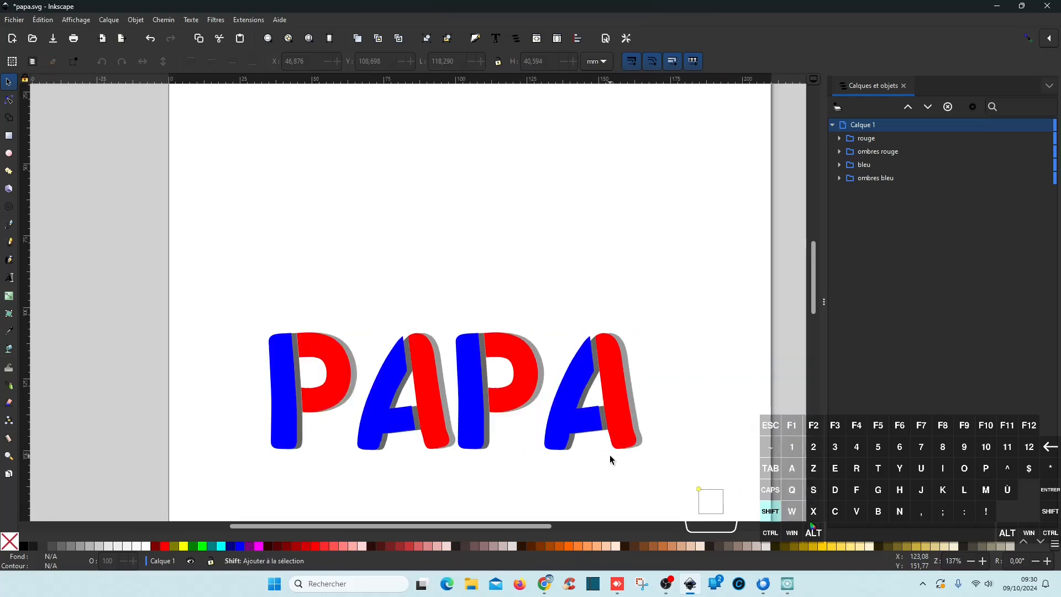
{"action": "scroll", "coordinate": [610, 457], "scroll_direction": "down", "scroll_amount": 1}
{"action": "scroll", "coordinate": [611, 457], "scroll_direction": "up", "scroll_amount": 2}
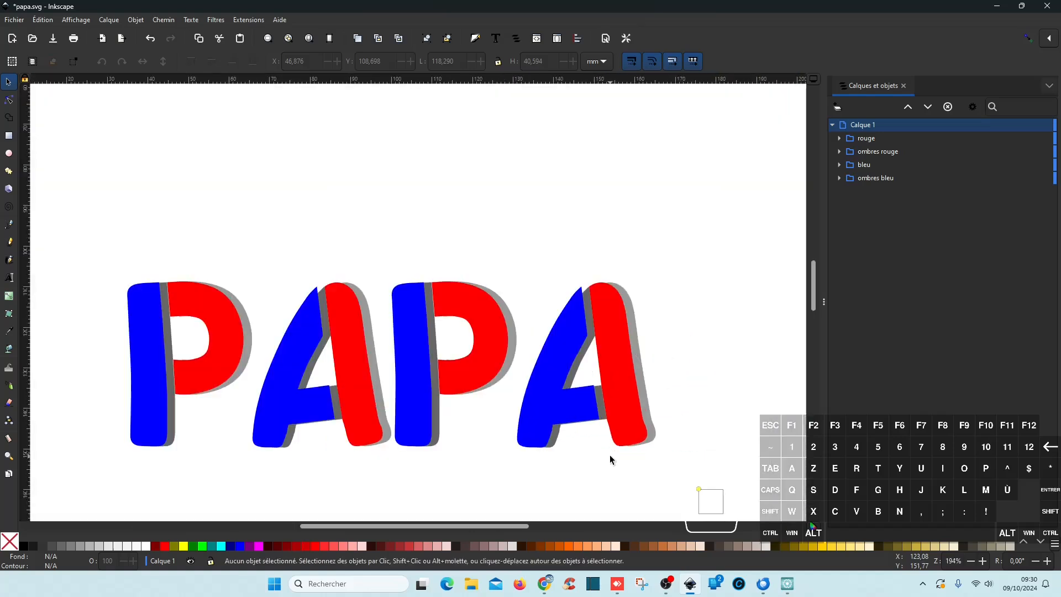
{"action": "scroll", "coordinate": [567, 412], "scroll_direction": "down", "scroll_amount": 2}
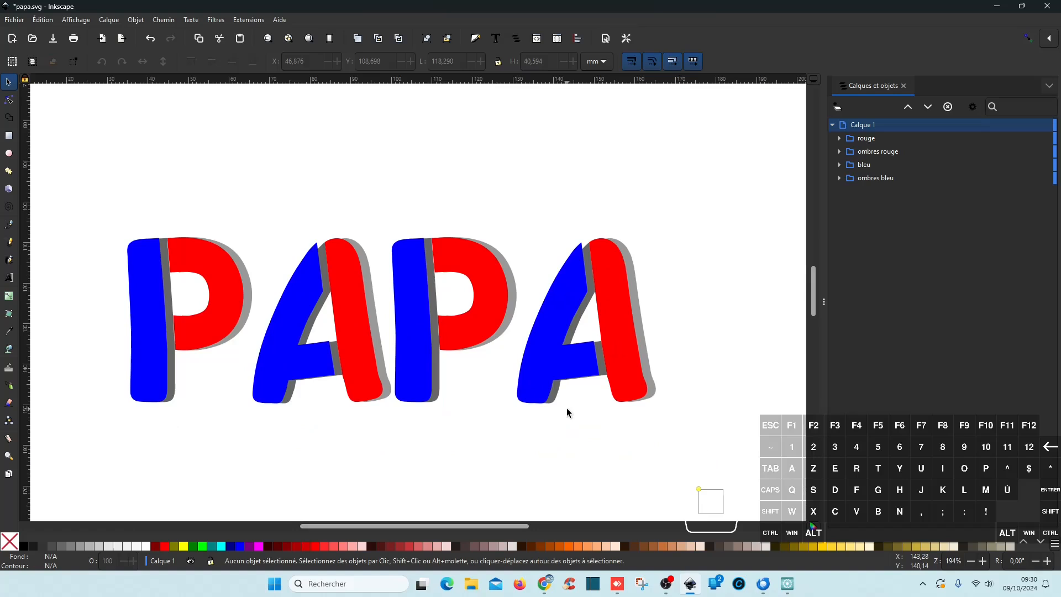